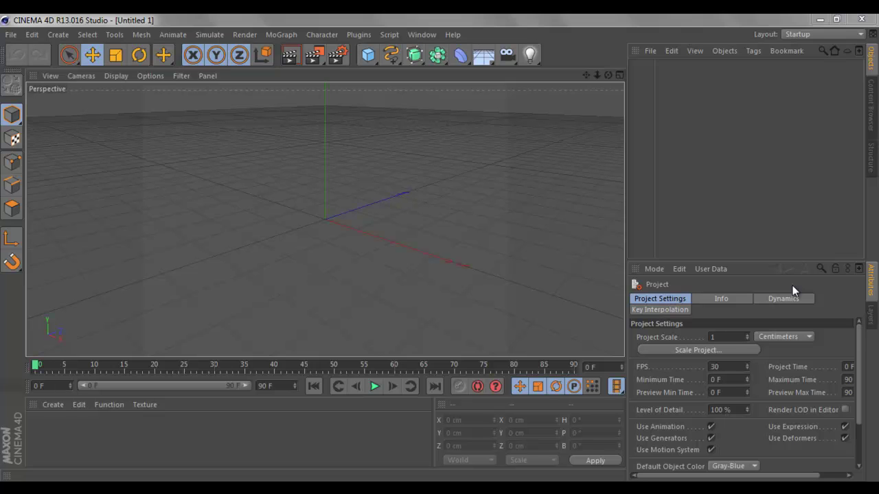
Rotate the upright cylinder to a bank angle of -90° so it lies on its side
left_click_drag(608, 75, 439, 254)
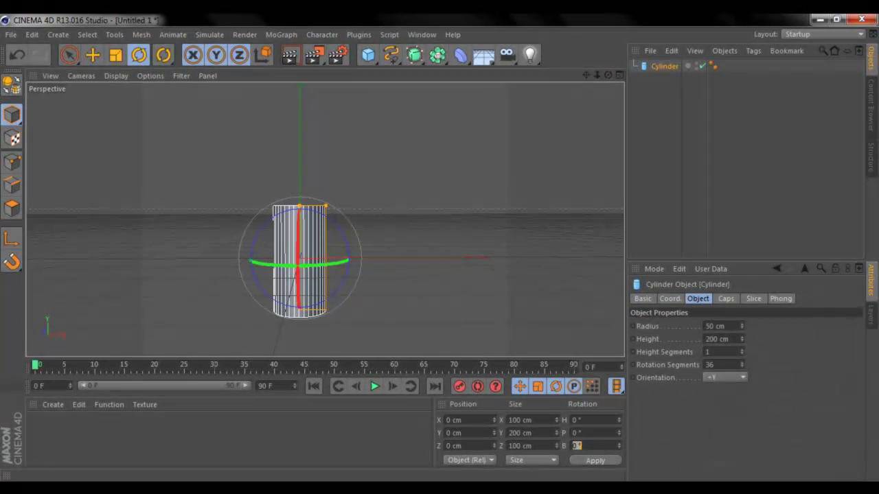
type("-")
type("-90")
key("Return")
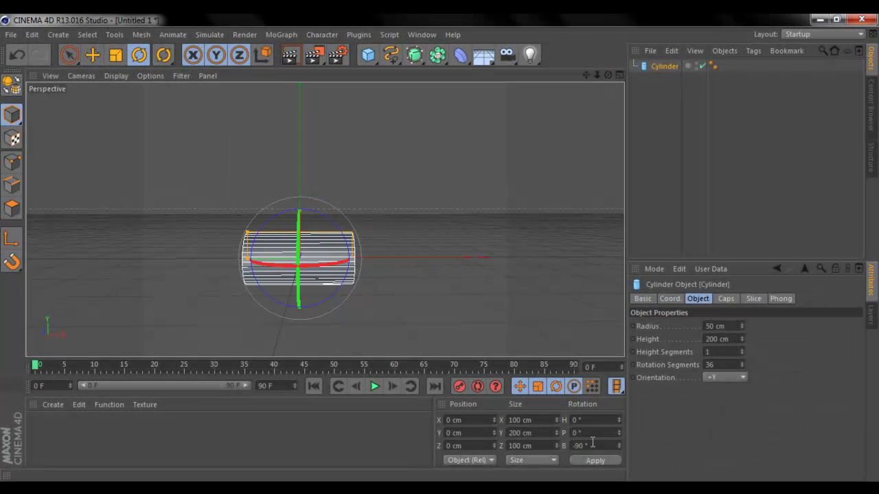
Stretch the cylinder along its axis to a height of about 604 cm
left_click(114, 56)
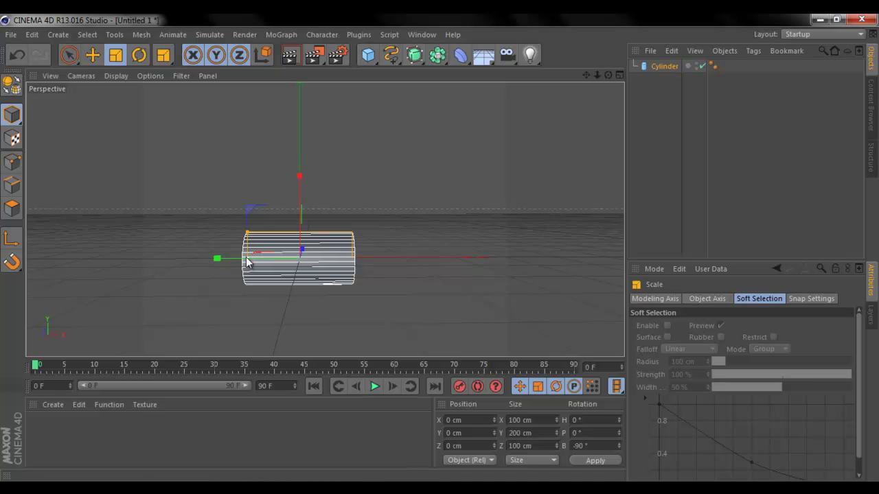
scroll(246, 259, "up", 4)
scroll(247, 233, "down", 2)
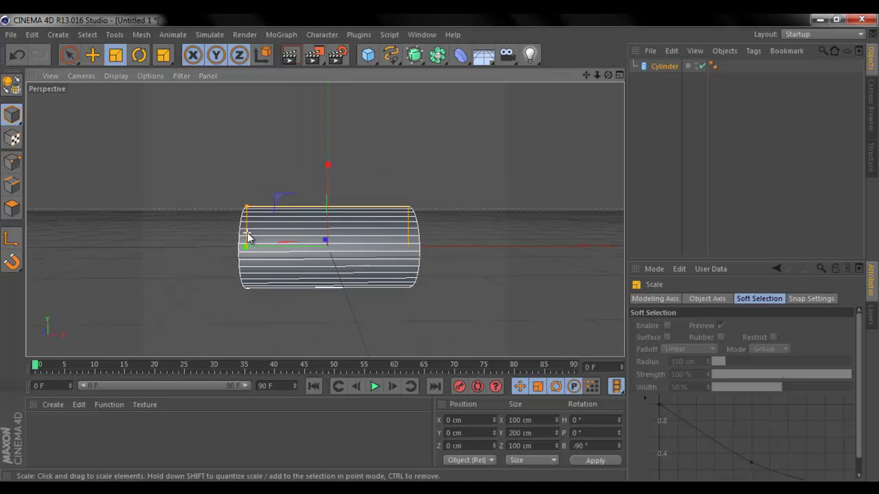
scroll(249, 244, "down", 3)
left_click_drag(248, 254, 210, 249)
left_click(655, 67)
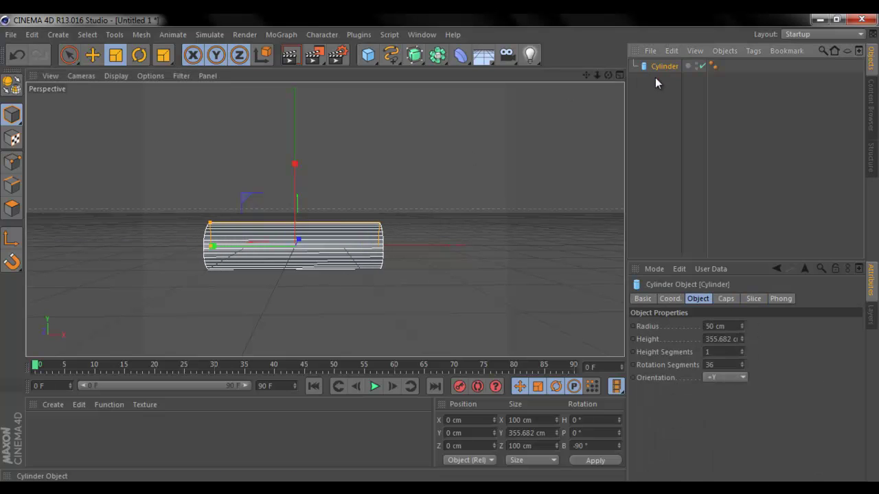
mouse_move(742, 338)
left_mouse_down()
mouse_move(750, 319)
mouse_move(742, 337)
left_mouse_up()
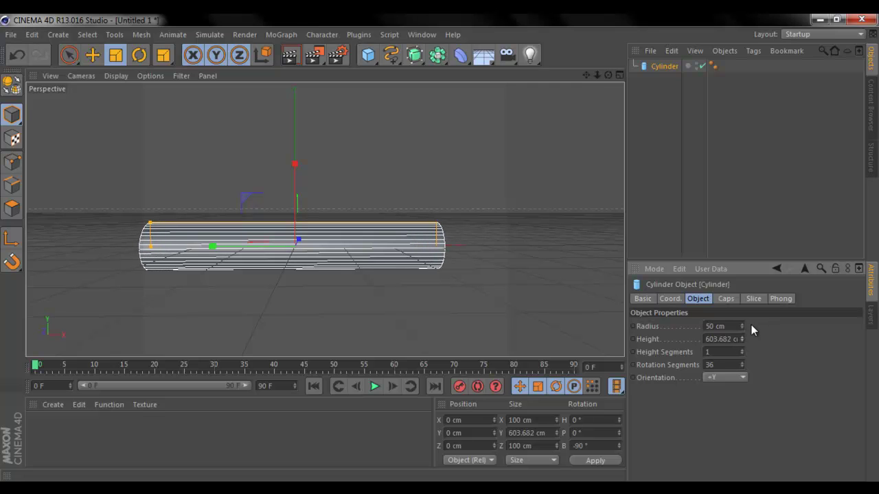
Reduce the cylinder's radius to 39 cm and move it to about 50 cm on the X axis
left_click_drag(742, 329, 742, 328)
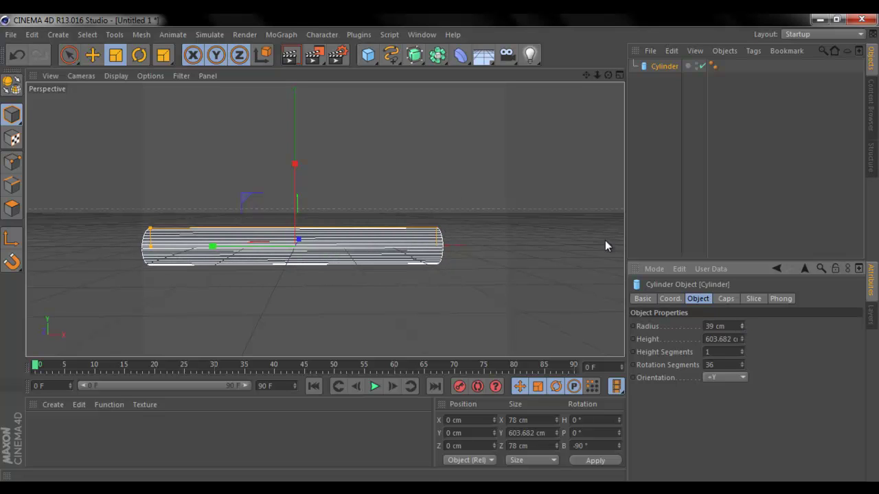
left_click(92, 55)
left_click_drag(214, 251, 246, 248)
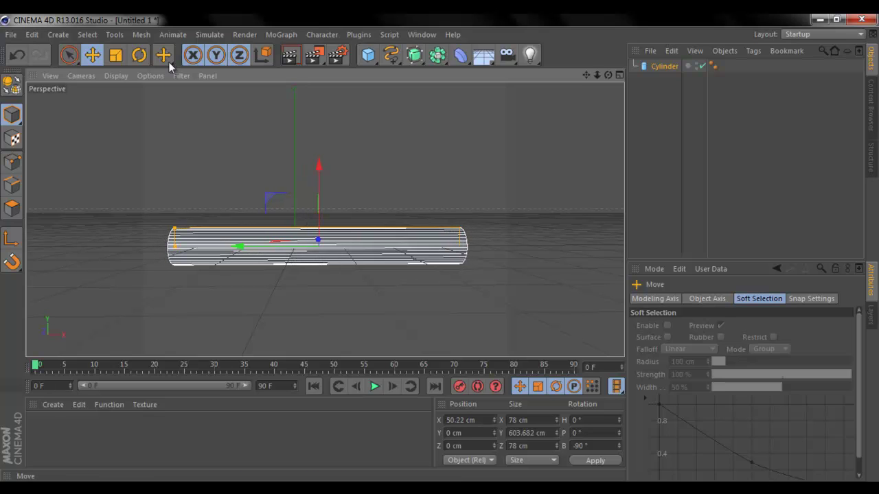
Set the cylinder's height segments to 6
left_click(660, 67)
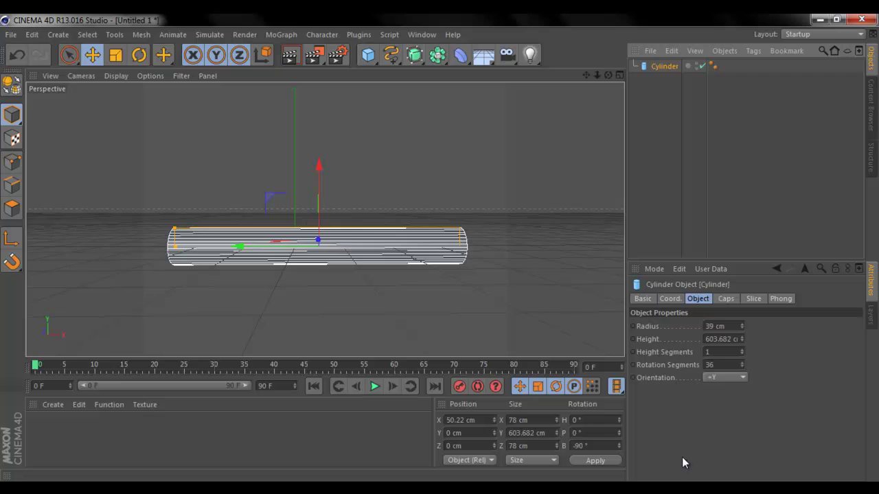
left_click(743, 347)
left_click(742, 347)
left_click(742, 347)
left_click(742, 348)
left_click(742, 348)
left_click(743, 350)
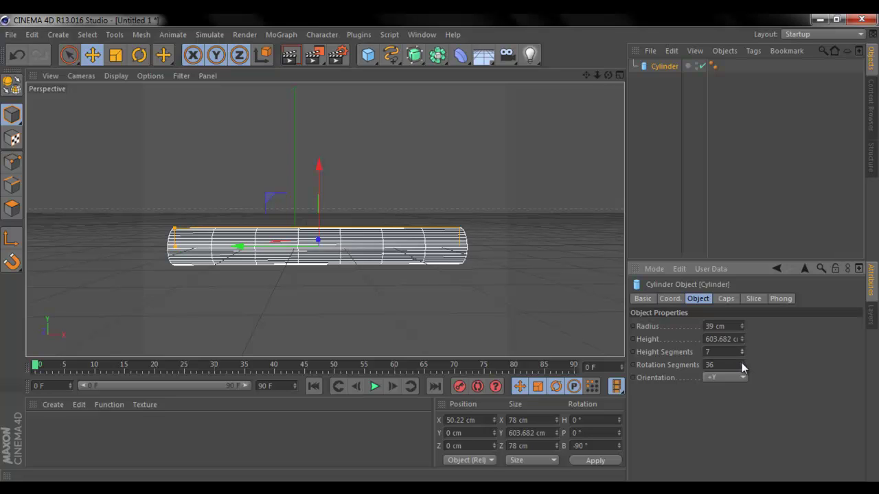
left_click(744, 353)
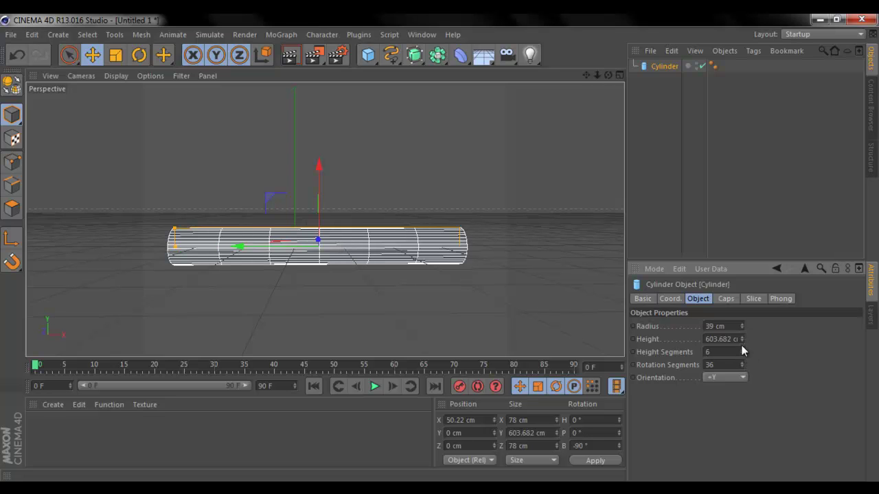
Set the cylinder's radius to 30 cm
left_click(743, 329)
left_click(743, 328)
left_click(743, 328)
left_click(742, 328)
left_click(742, 329)
left_click(742, 328)
left_click(742, 329)
left_click(742, 328)
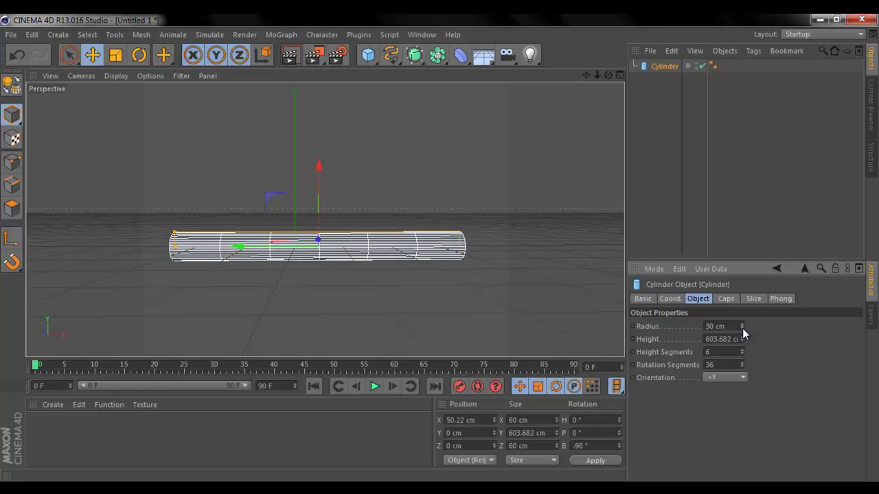
Make the cylinder editable and switch to polygon mode
left_click_drag(598, 73, 442, 252)
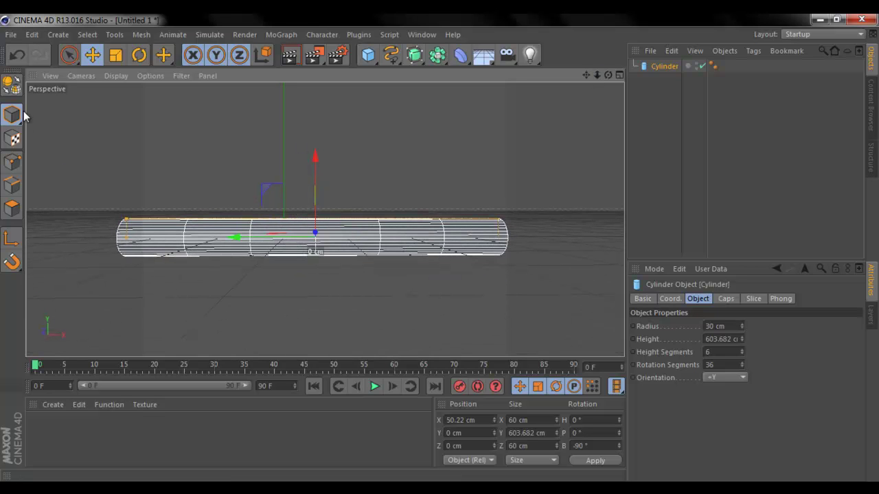
left_click(12, 83)
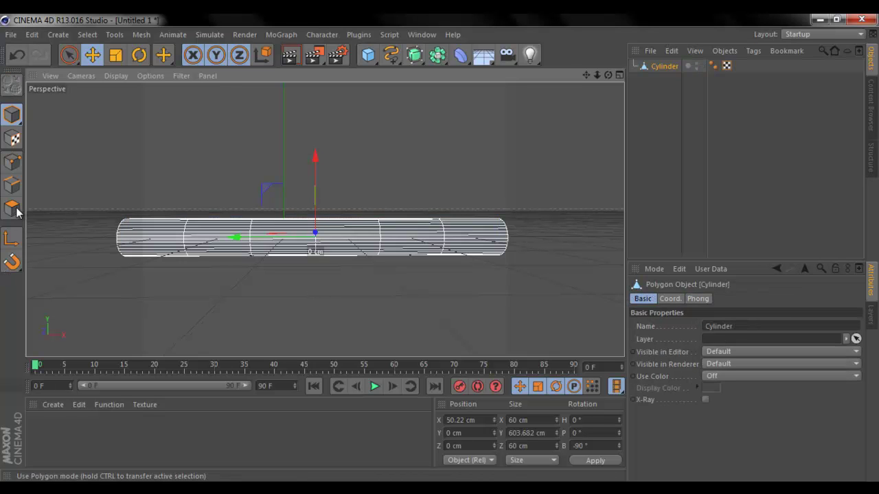
left_click(14, 210)
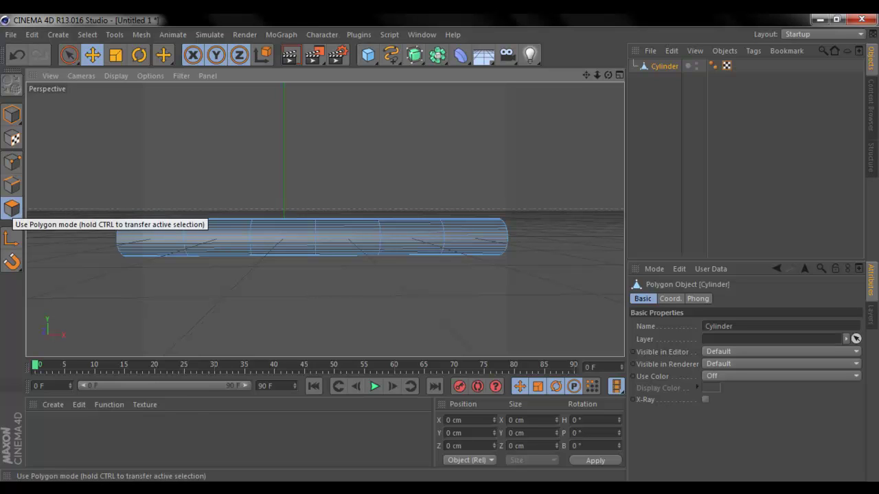
left_click(12, 209)
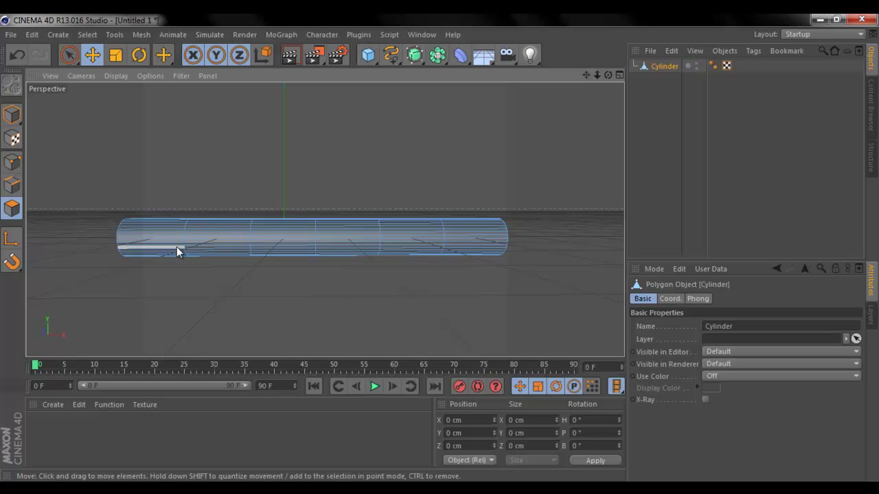
Loop-select the polygon rings at both ends of the cylinder
key("u")
key("l")
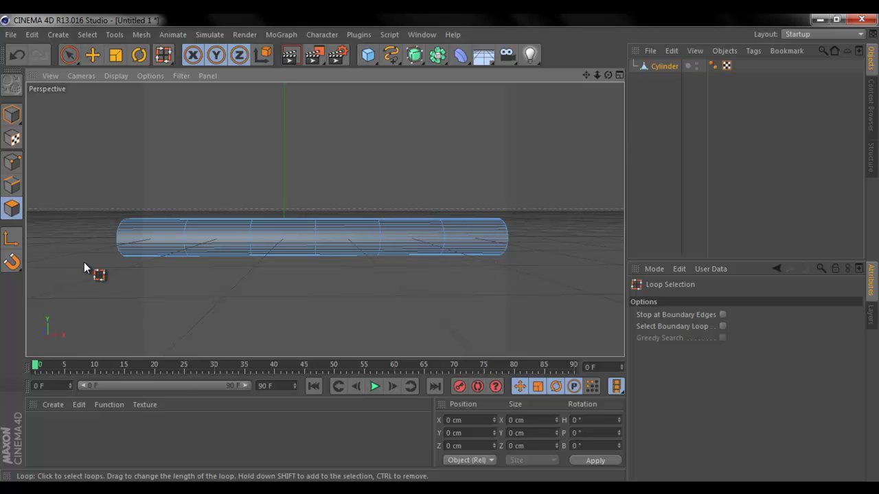
key("u")
key("l")
left_click(167, 248)
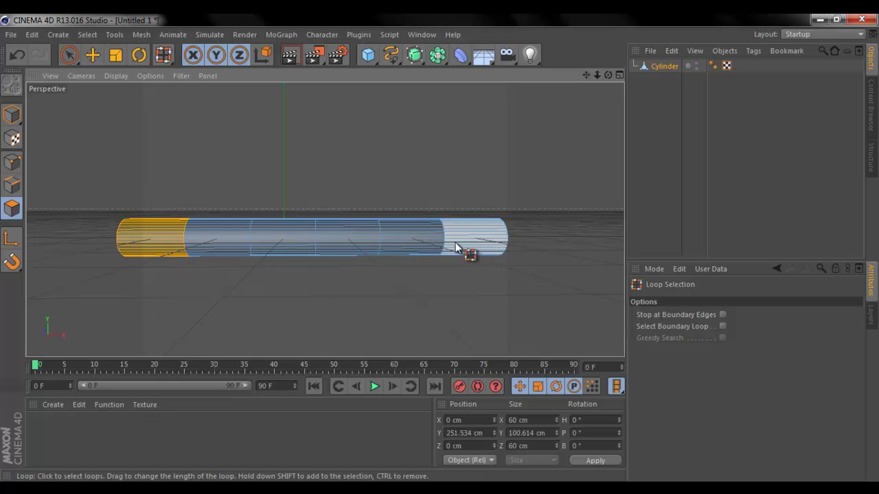
left_click(495, 247, "shift")
Try to scale the two selected end rings
left_click(116, 57)
left_click_drag(289, 135, 242, 143)
key("ctrl+z")
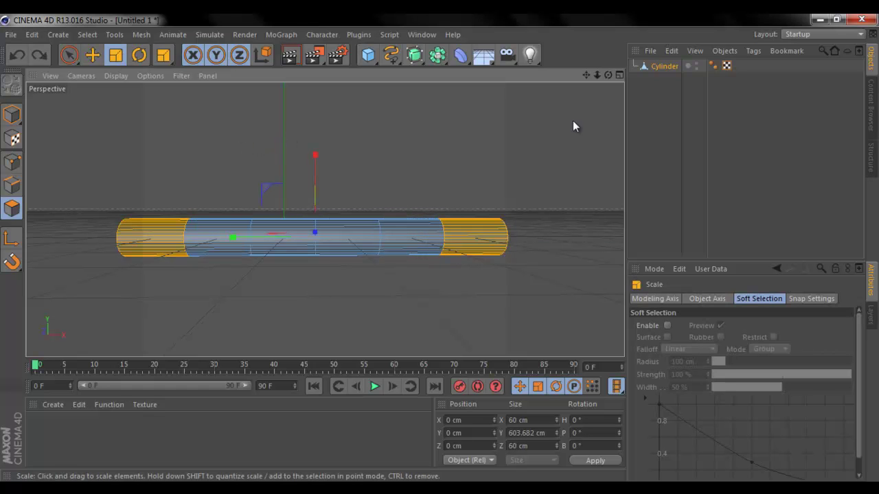
Select both end rings together with their end caps using Loop Selection
left_click_drag(607, 74, 422, 253)
key("u")
key("l")
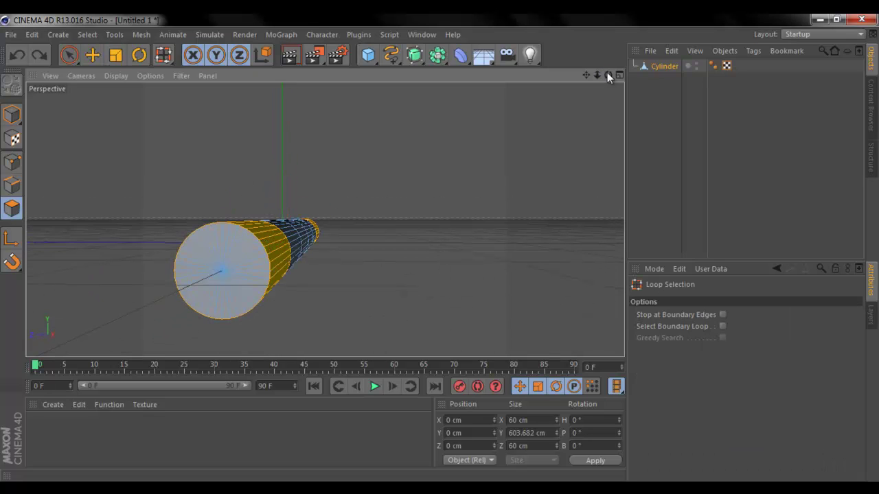
left_click(242, 273)
left_click(242, 277)
left_click_drag(608, 74, 578, 83)
left_click(384, 210, "shift")
left_click(141, 294, "shift")
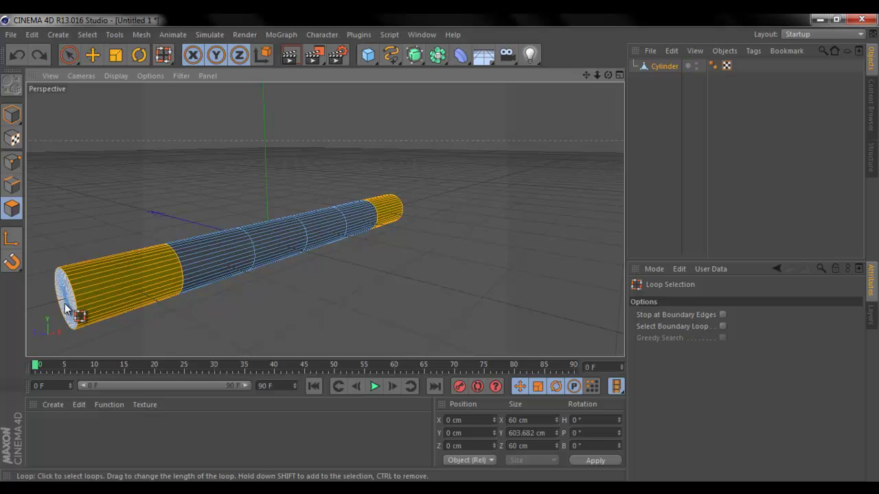
left_click_drag(612, 78, 583, 115)
left_click(448, 350, "shift")
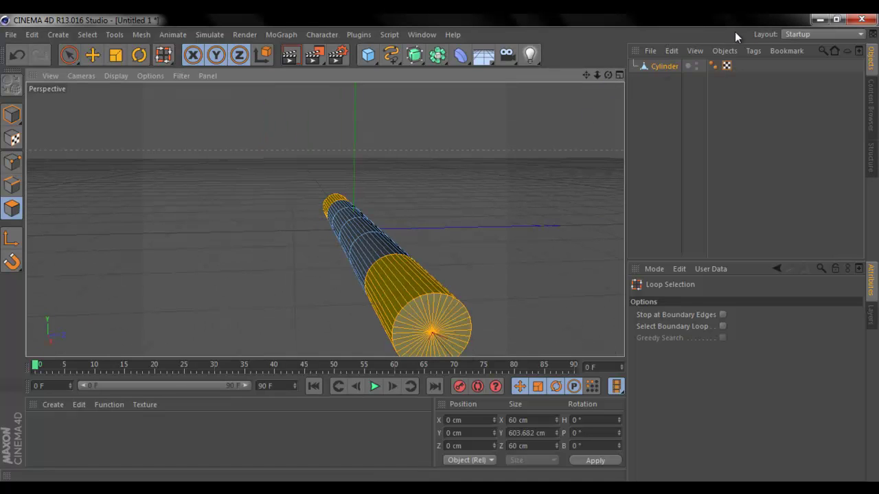
Try to scale the selected end rings and caps together
left_click_drag(607, 74, 438, 248)
left_click(114, 57)
left_click_drag(288, 110, 116, 141)
key("ctrl+z")
Try to extrude the selected end sections inward with an offset of about -19.2 cm
right_click(375, 145)
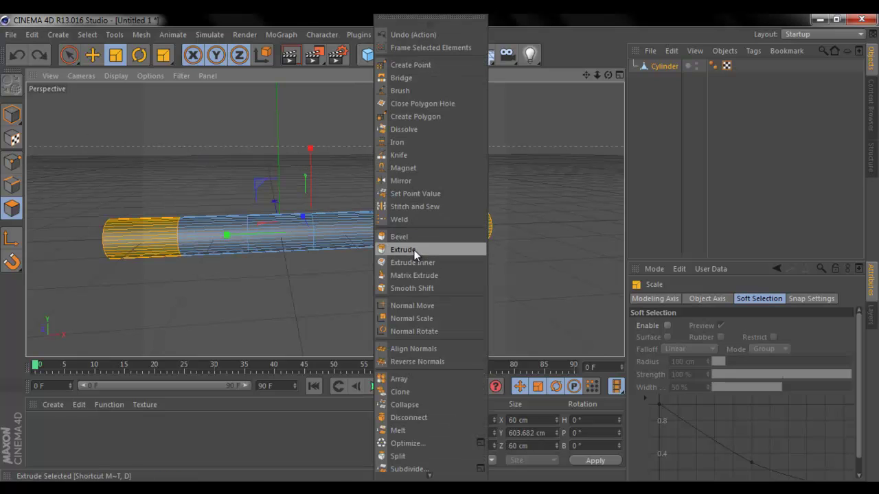
left_click(413, 249)
left_click_drag(461, 155, 438, 248)
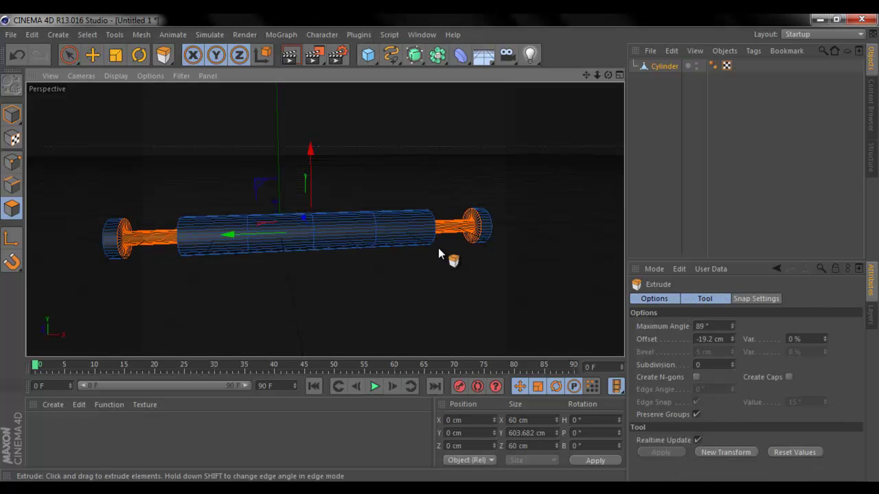
Try to bevel the selected end sections with an extrusion and inner offset of about 10.7 cm
right_click(450, 158)
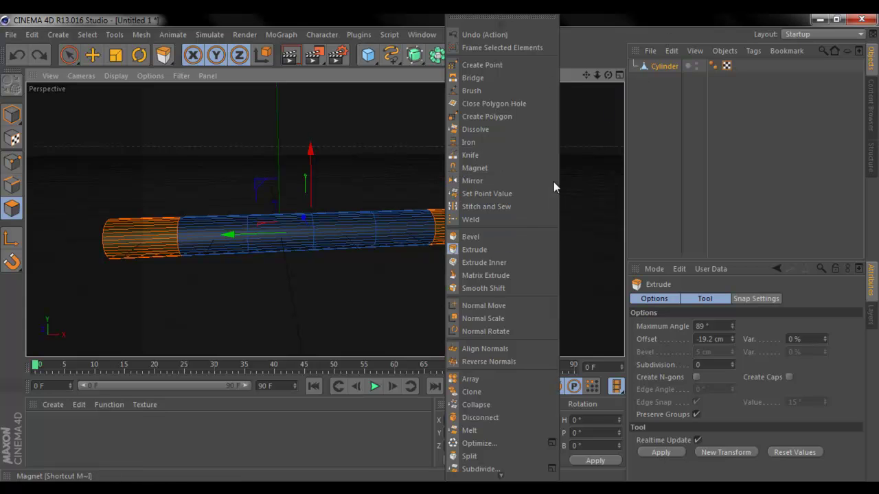
left_click(489, 236)
mouse_move(425, 254)
left_mouse_down()
mouse_move(455, 244)
mouse_move(440, 248)
left_mouse_up()
Loop-select only the near end section of the cylinder, dropping the far end from the selection
left_click_drag(605, 77, 440, 249)
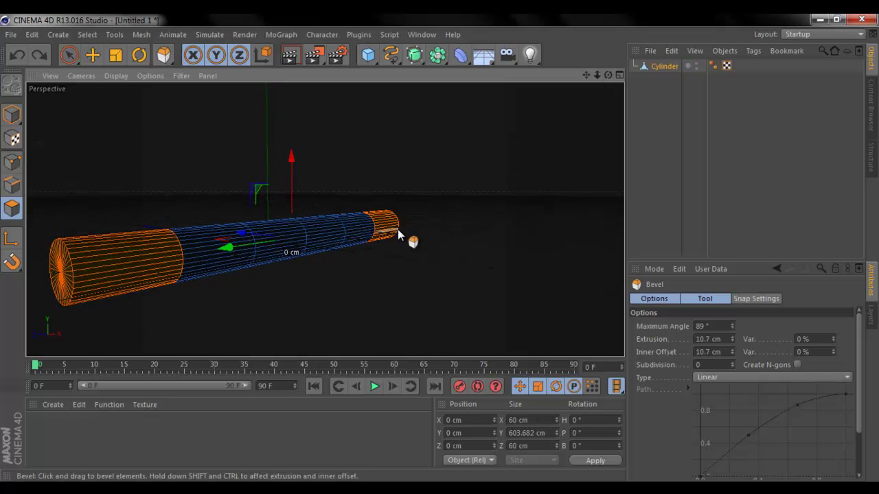
key("u")
key("l")
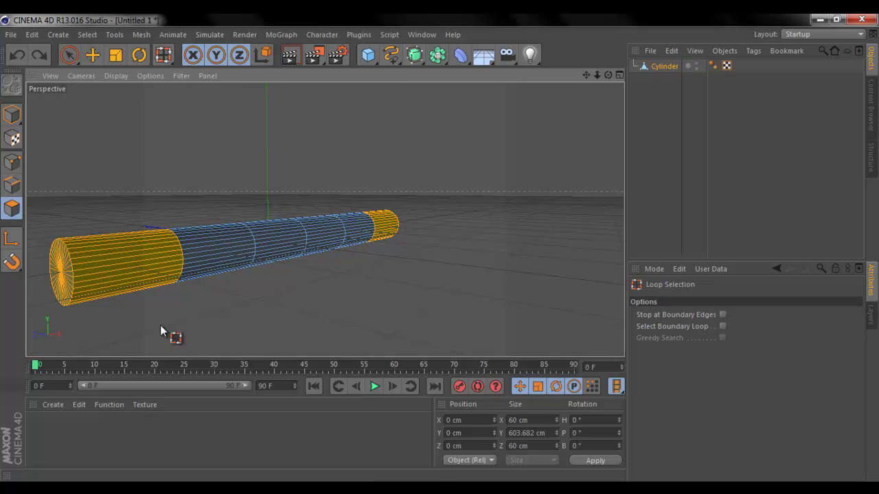
left_click(108, 290)
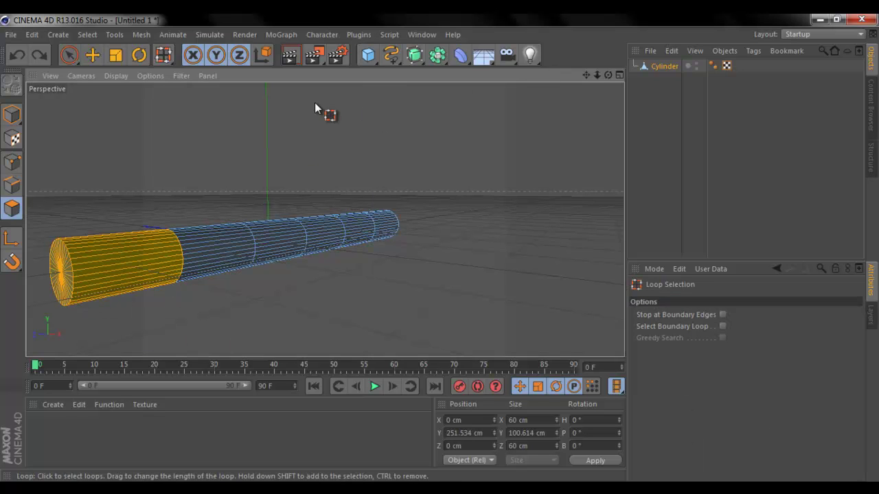
Try to move the selected end section along the cylinder's axis
left_click(91, 55)
left_click_drag(40, 274, 65, 265)
right_click(177, 299)
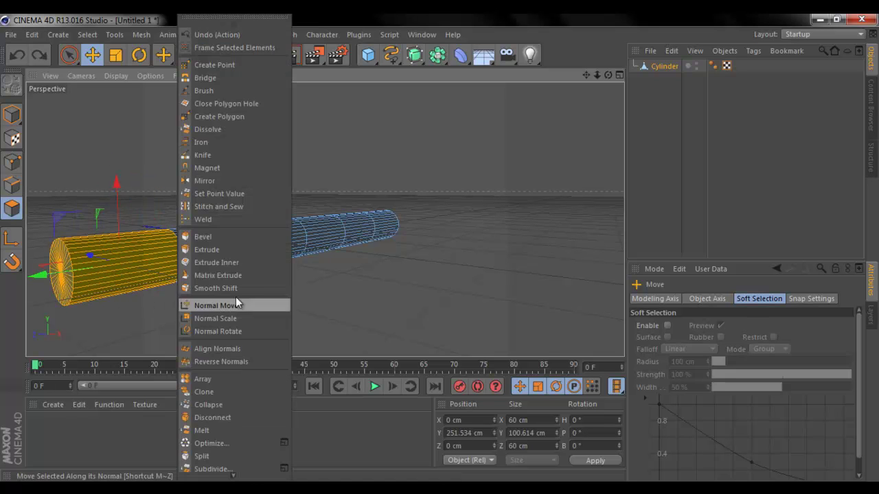
left_click(118, 63)
Scale the selected end section down uniformly to about 37 cm in diameter and 62 cm in length
left_click(115, 55)
left_click_drag(271, 227, 90, 337)
left_click_drag(608, 75, 439, 249)
Try to bevel the narrowed end section with an extrusion and inner offset of about 3.8 cm
right_click(234, 188)
left_click(263, 249)
key("ctrl+z")
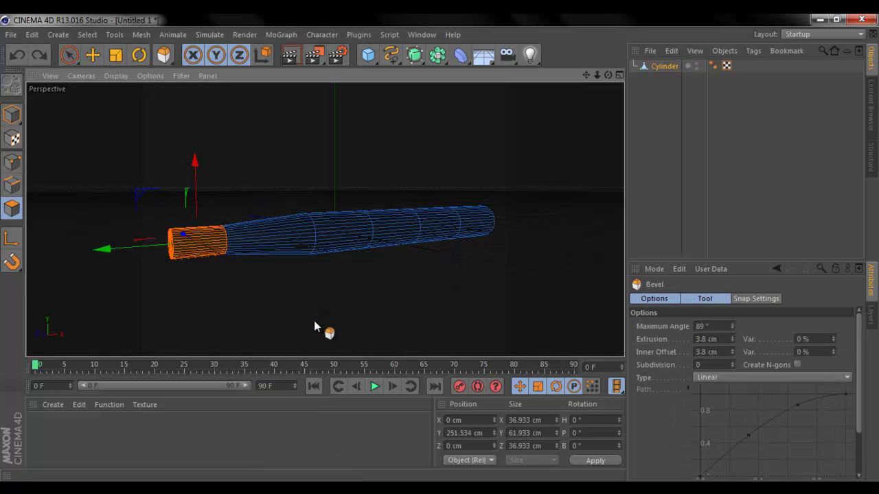
right_click(291, 283)
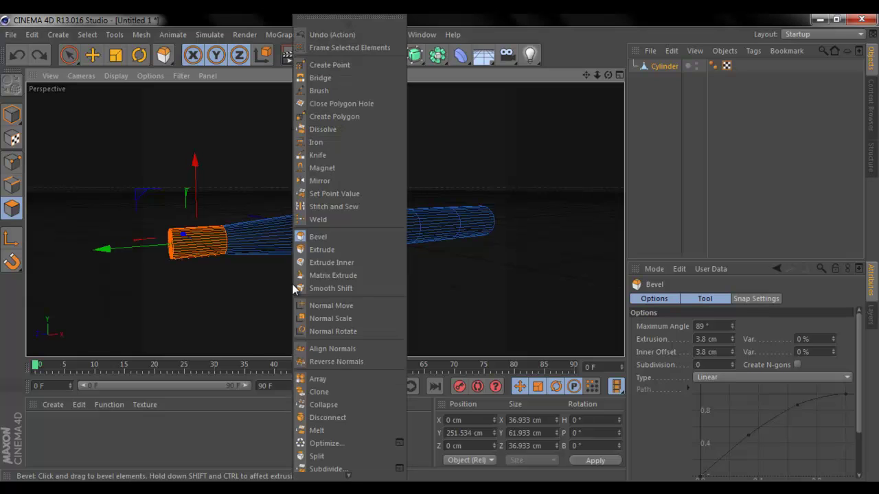
Scale the end section down to about 29 cm in diameter and delete its polygons
left_click(116, 58)
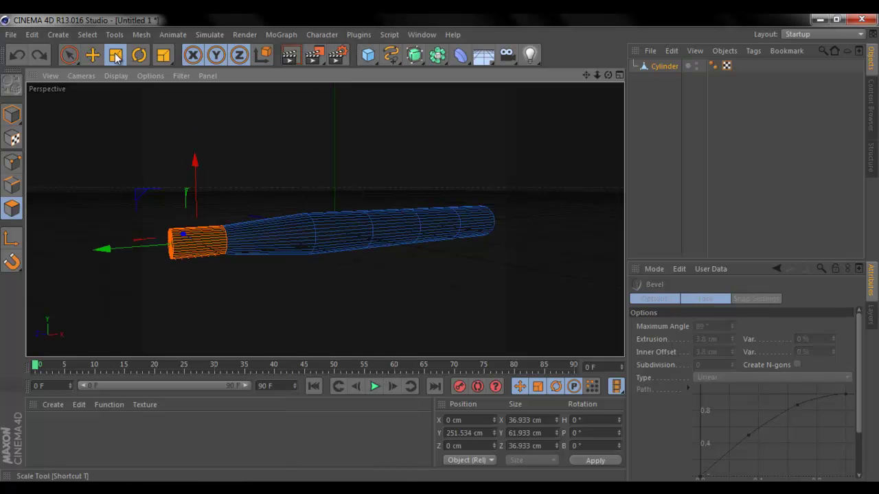
left_click_drag(235, 322, 113, 340)
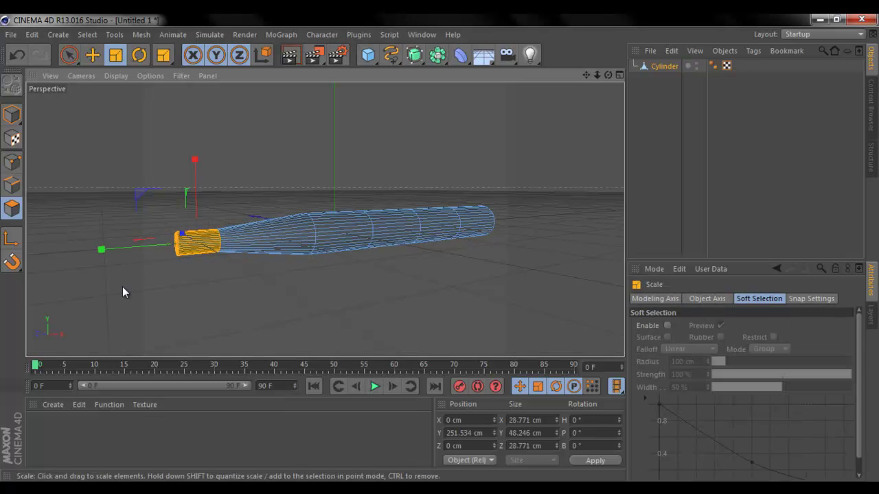
key("Delete")
Scale the polygon loop at the cylinder's opposite end uniformly to 44.4 cm in diameter and move it outward to Y about -283 cm
left_click_drag(609, 76, 439, 248)
left_click_drag(588, 75, 409, 249)
right_click(593, 74)
left_click(638, 214)
left_click(378, 236)
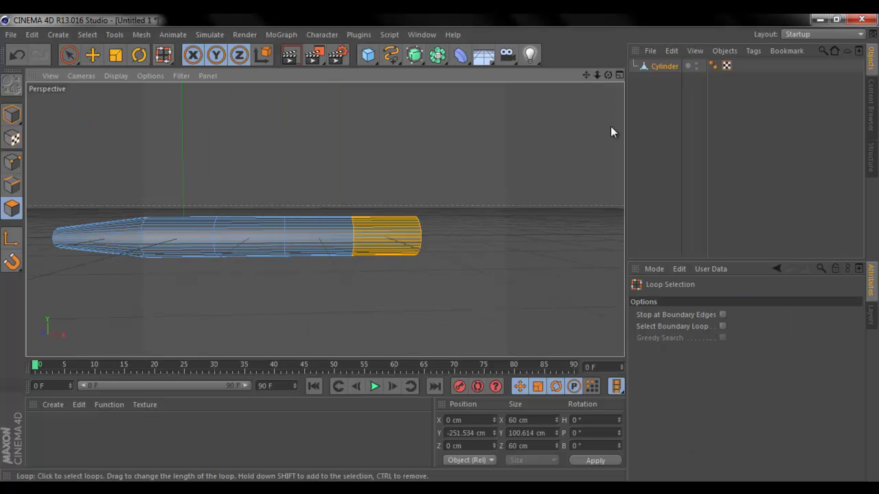
left_click_drag(608, 76, 436, 248)
left_click_drag(608, 74, 436, 248)
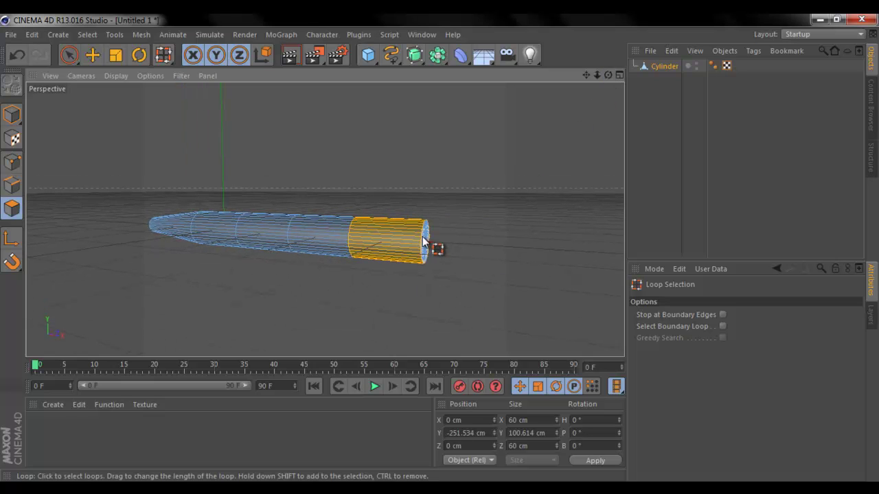
mouse_move(610, 76)
left_mouse_down()
mouse_move(439, 251)
mouse_move(607, 78)
left_mouse_up()
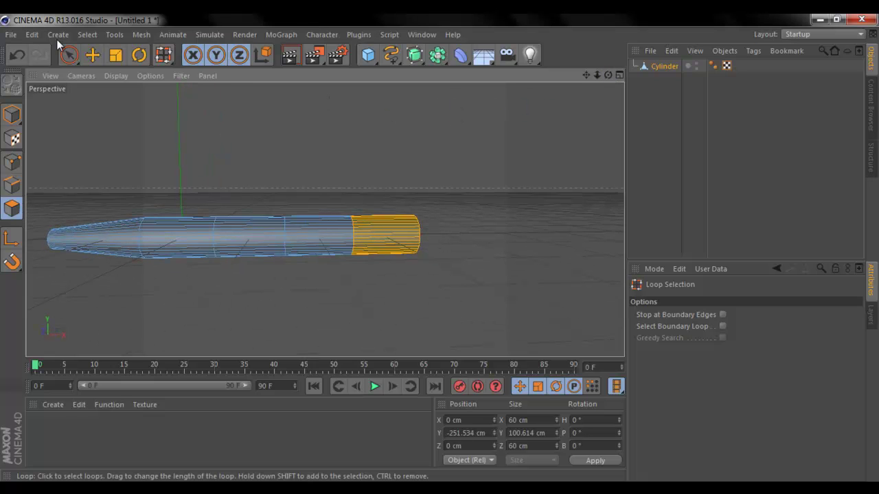
left_click(122, 58)
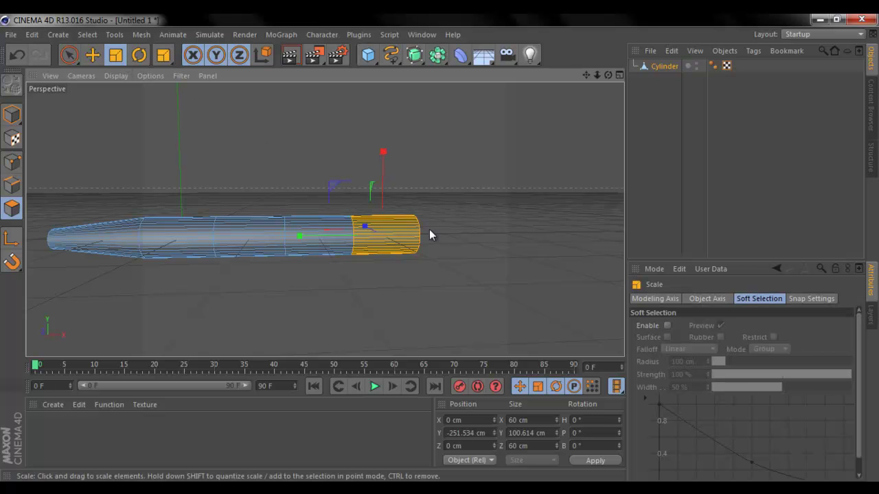
left_click_drag(492, 215, 365, 255)
left_click(95, 59)
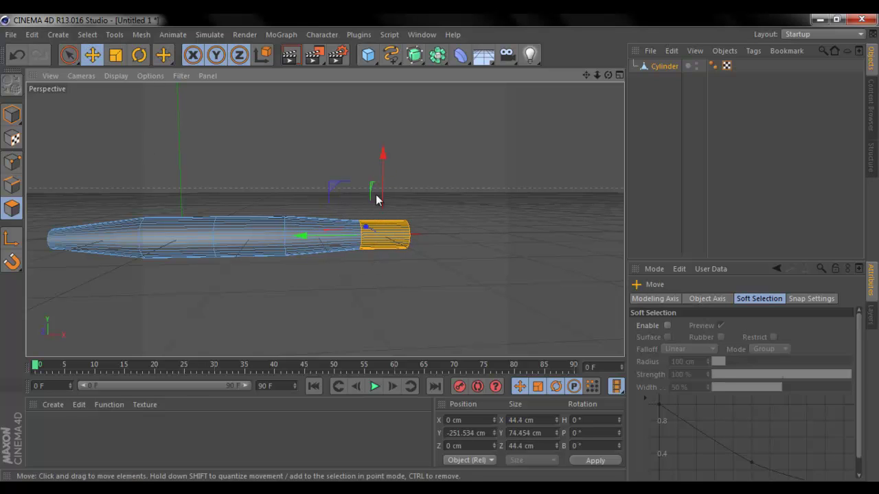
mouse_move(303, 240)
left_mouse_down()
mouse_move(326, 239)
mouse_move(303, 240)
left_mouse_up()
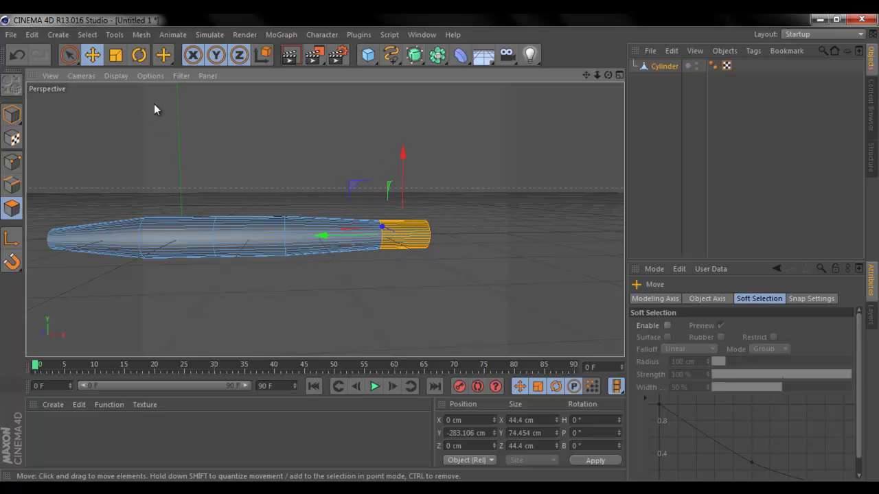
Scale the moved end section down uniformly to about 35 cm in diameter and delete its polygons
left_click(116, 57)
left_click_drag(373, 153, 246, 161)
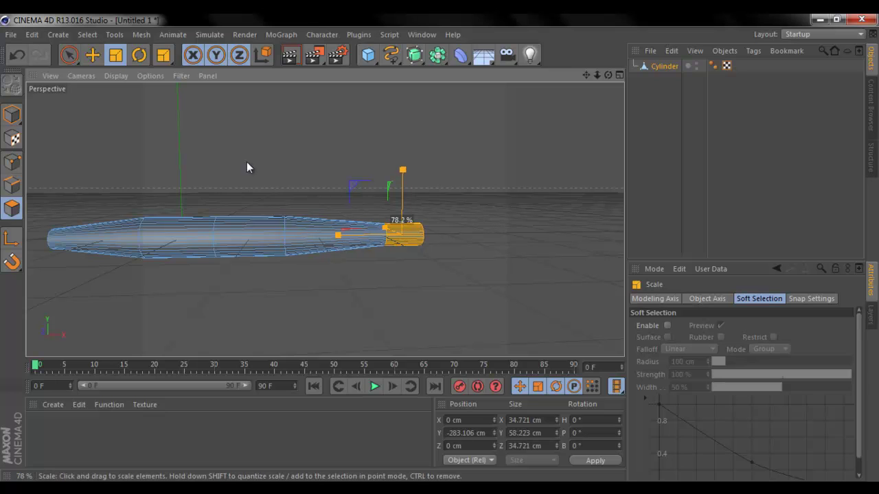
left_click(248, 160)
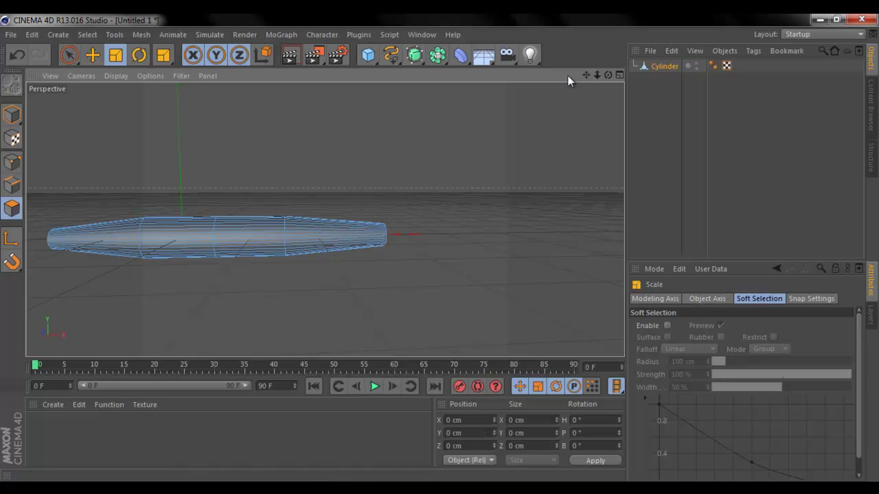
Add a HyperNURBS object and make the Cylinder its child to smooth the body
left_click_drag(588, 75, 445, 252)
left_click(414, 55)
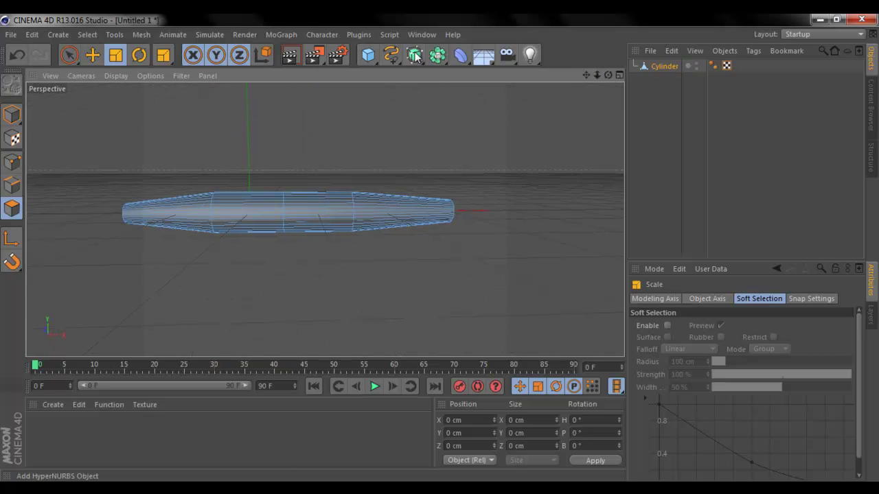
left_click(476, 70)
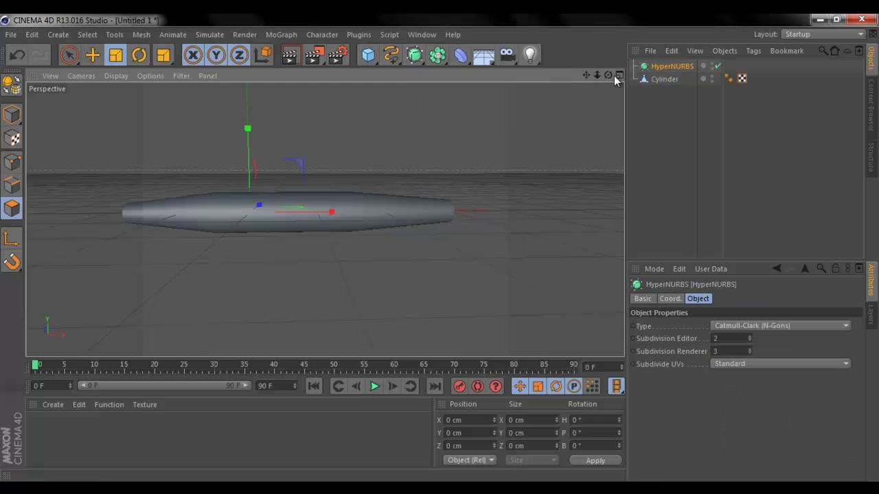
left_click_drag(666, 81, 669, 65)
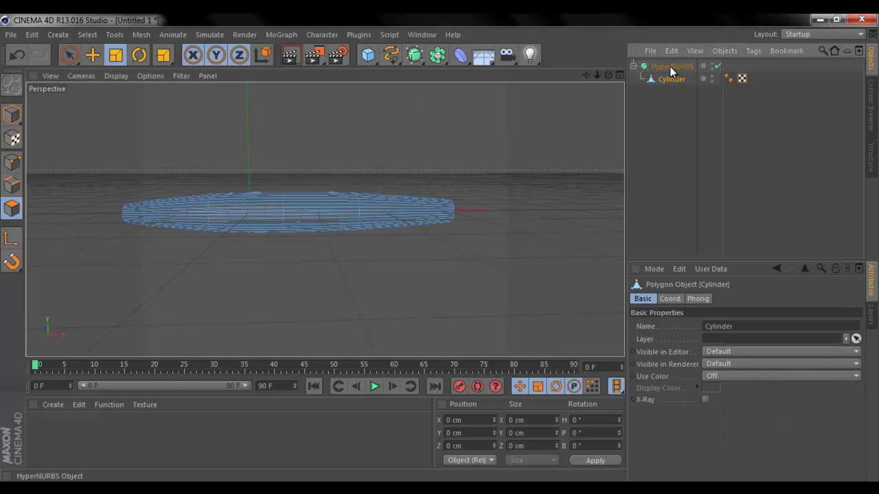
left_click(740, 140)
left_click_drag(608, 74, 440, 254)
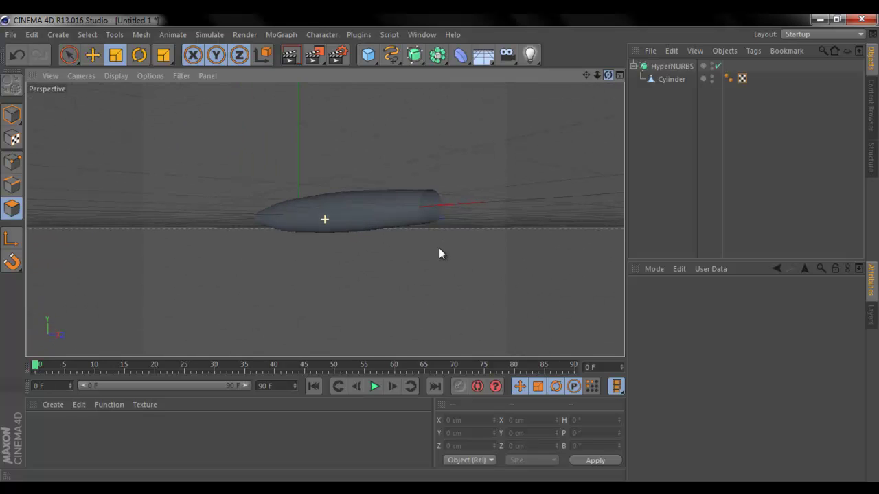
Select the cylinder's polygon loop at the near open end and cut a loop around it with the Knife in Loop mode
left_click(680, 66)
left_click(649, 80)
left_click_drag(604, 72, 442, 251)
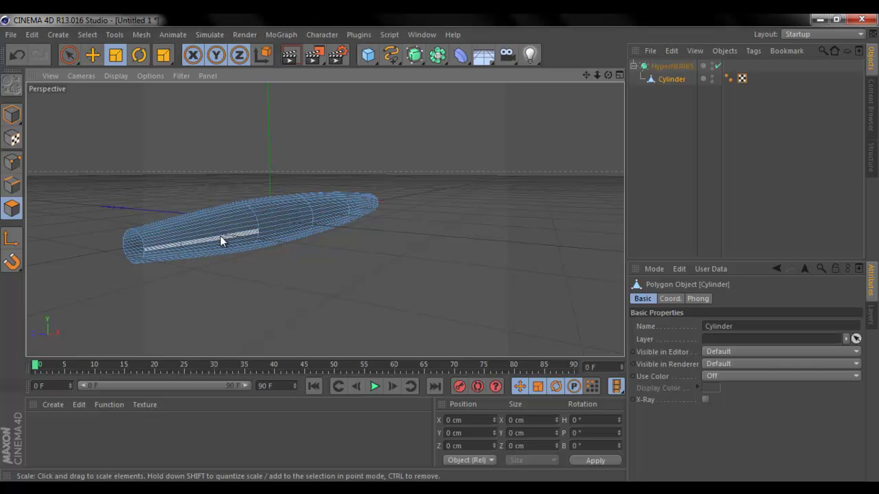
left_click_drag(596, 76, 441, 251)
left_click_drag(585, 75, 472, 263)
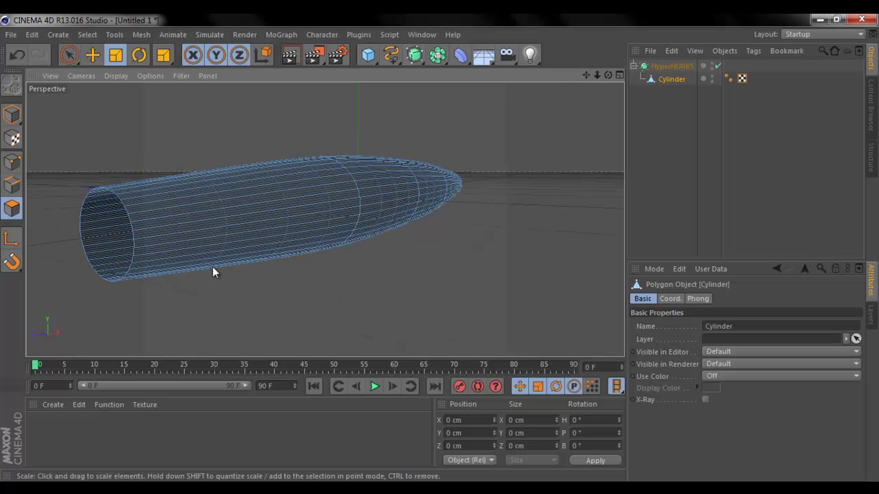
key("u")
key("l")
left_click(227, 195)
right_click(228, 195)
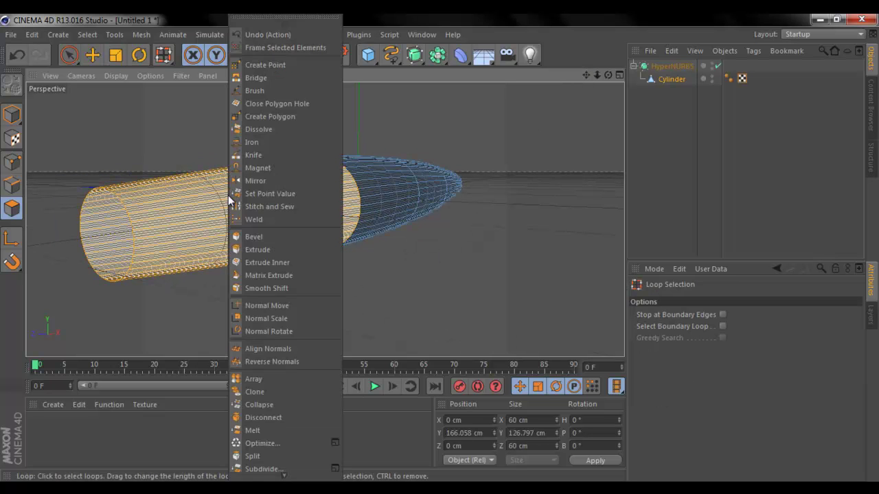
left_click(261, 154)
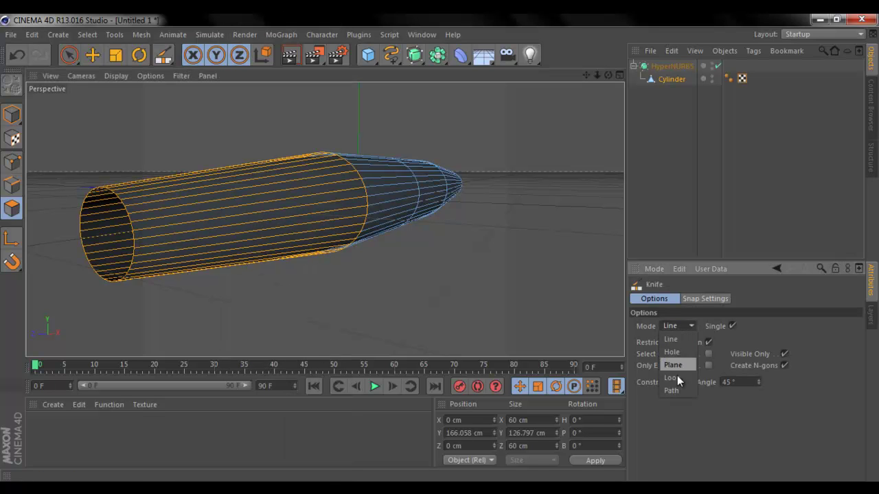
left_click(680, 377)
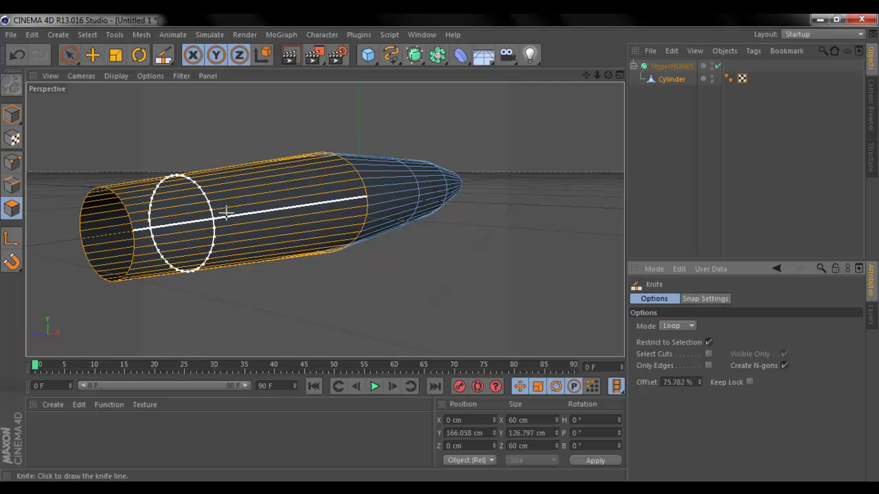
left_click(218, 218)
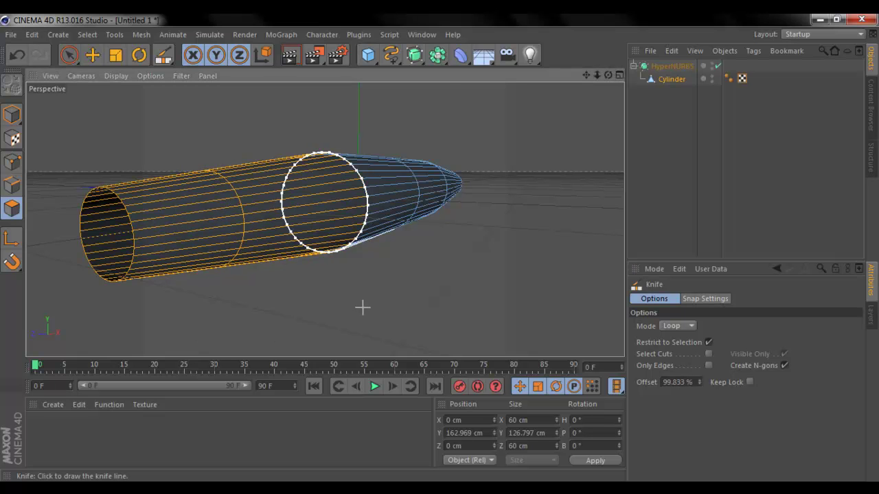
right_click(331, 247)
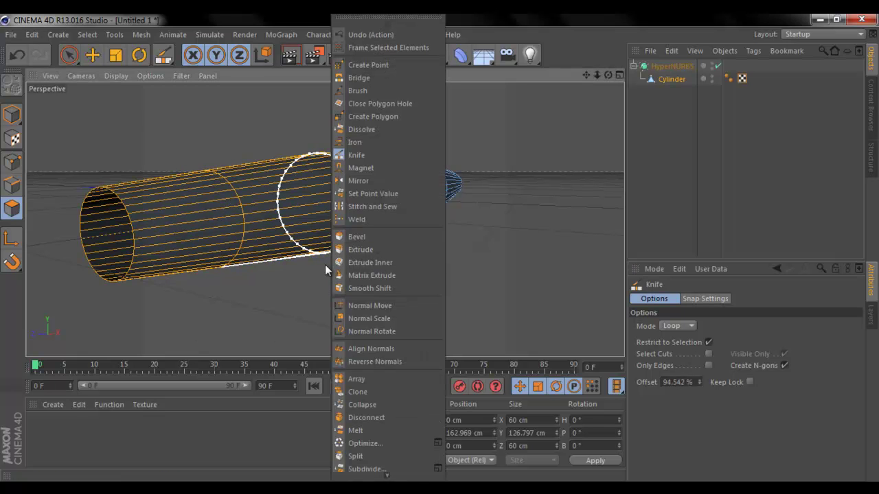
right_click(276, 364)
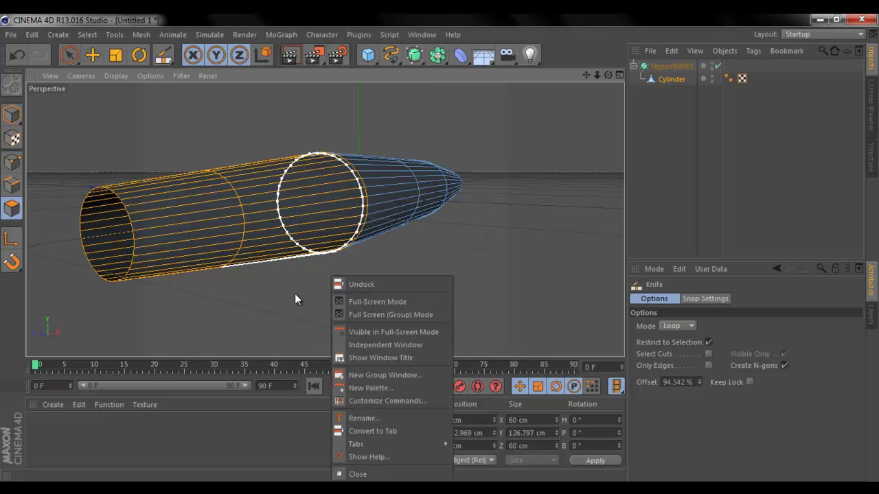
left_click(756, 228)
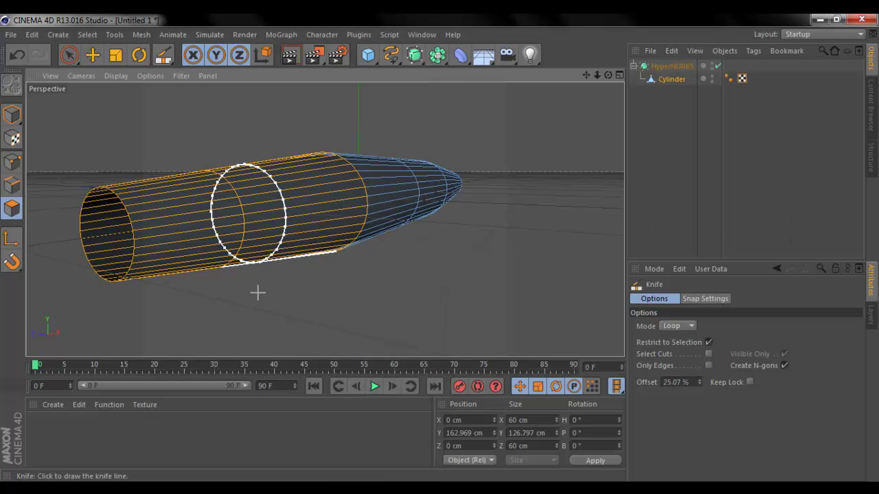
Select the polygon loop between the new cut and the open end with Loop Selection and activate the Move tool
key("u")
key("l")
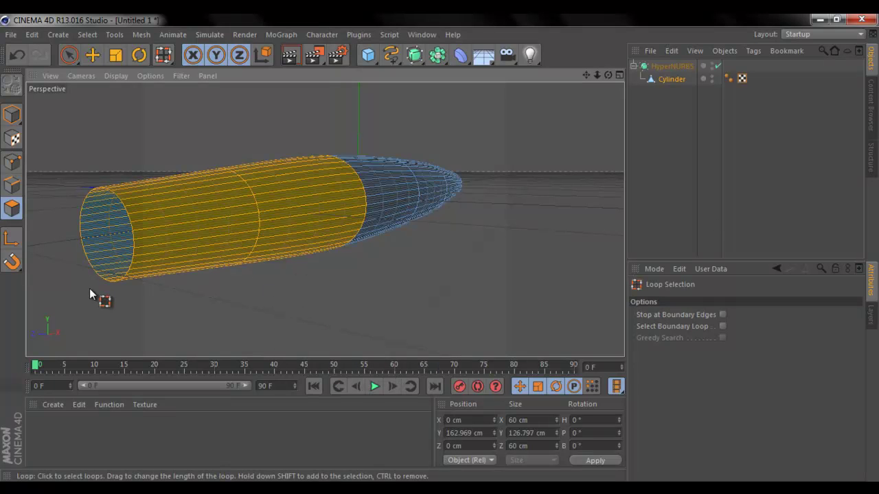
left_click(182, 244)
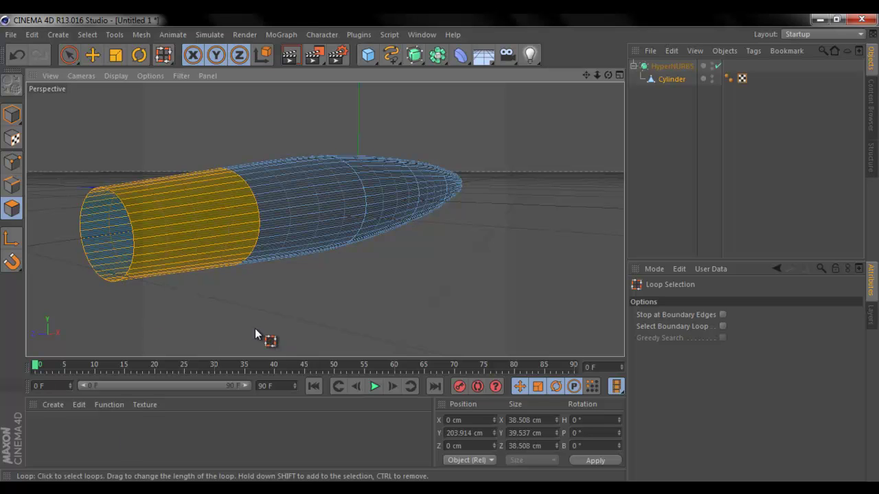
left_click(12, 114)
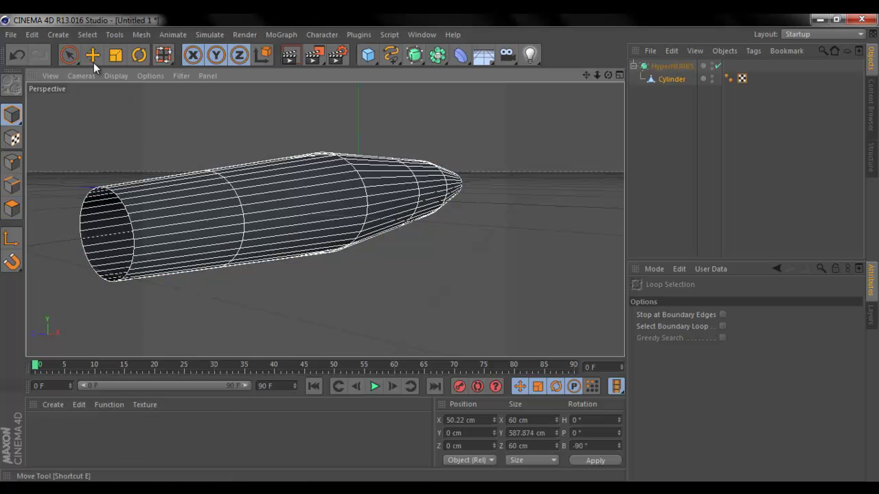
left_click(12, 208)
left_click(92, 55)
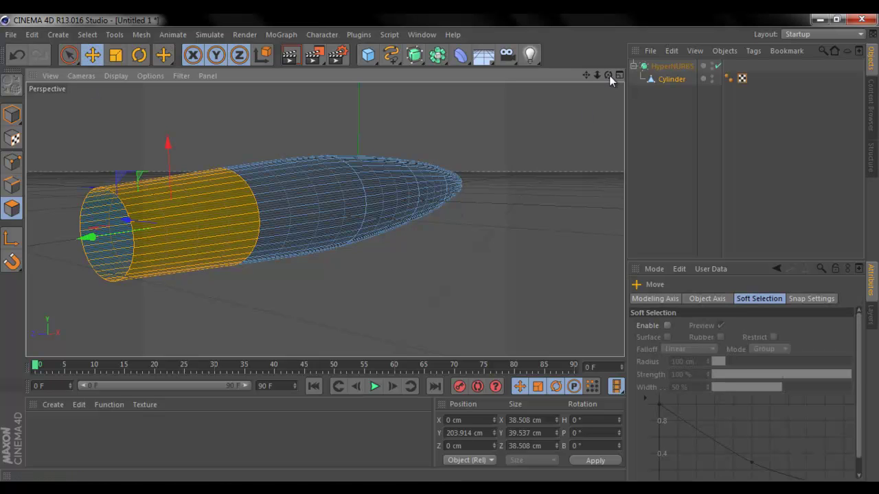
mouse_move(441, 255)
left_mouse_down("alt")
mouse_move(436, 241)
mouse_move(442, 254)
left_mouse_up("alt")
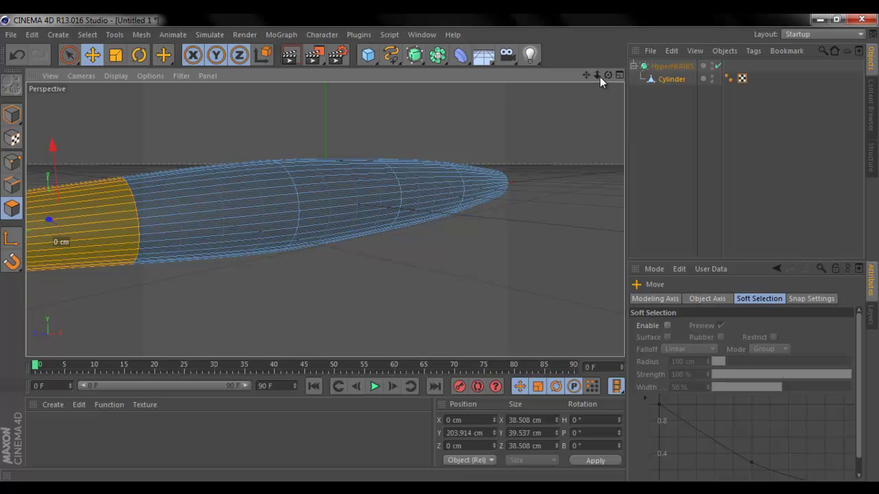
mouse_move(596, 76)
left_mouse_down()
mouse_move(441, 250)
mouse_move(588, 75)
mouse_move(441, 250)
mouse_move(172, 365)
left_mouse_up()
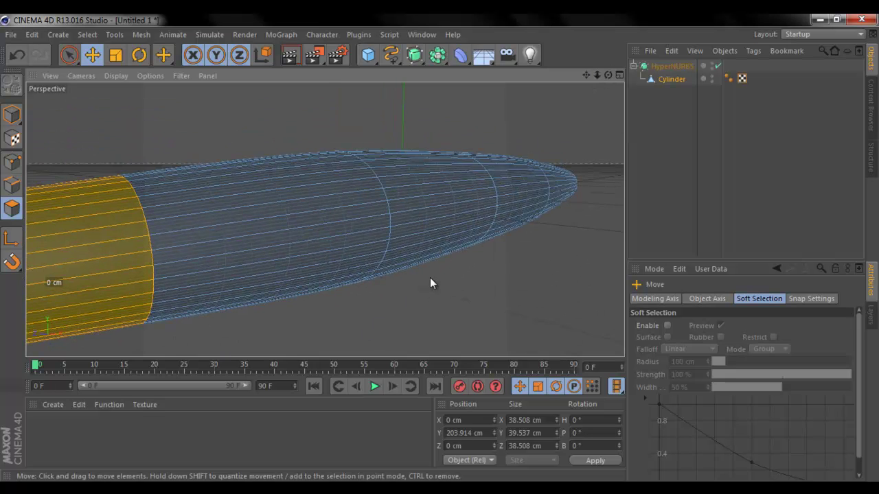
Select a matching pair of single side polygons on opposite sides of the section between the new cut and the open end
left_click(269, 245)
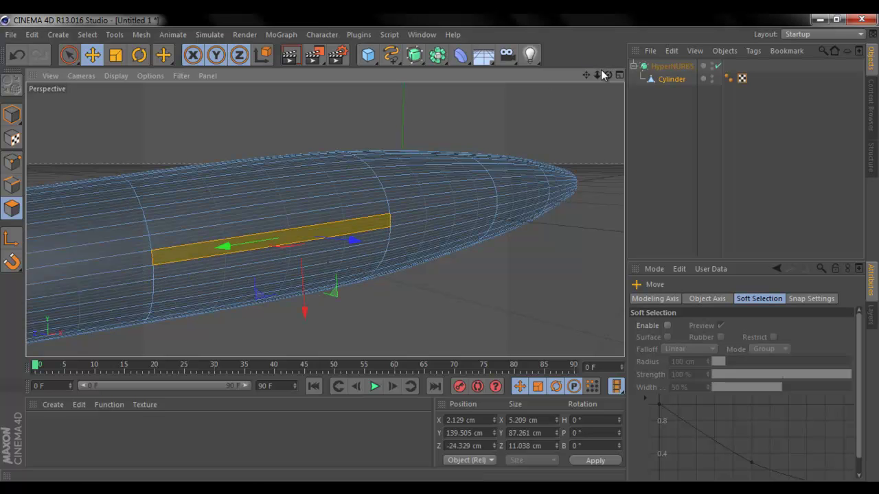
left_click_drag(602, 75, 437, 251)
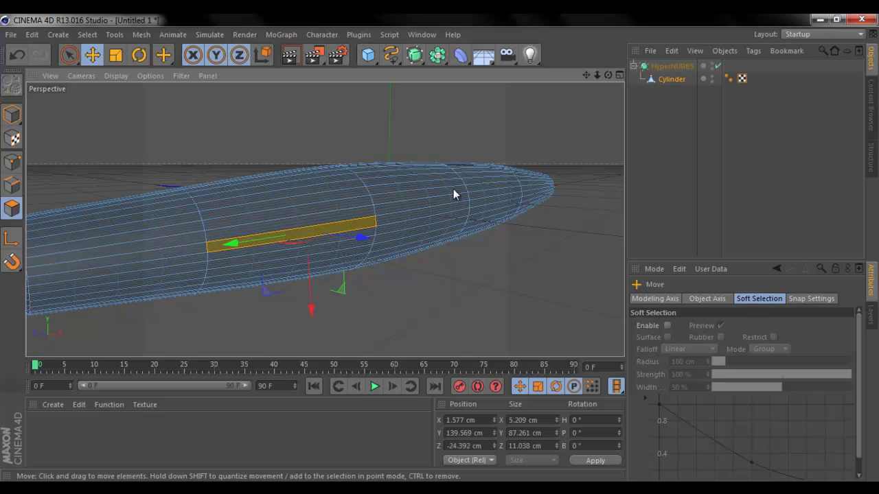
left_click(168, 255)
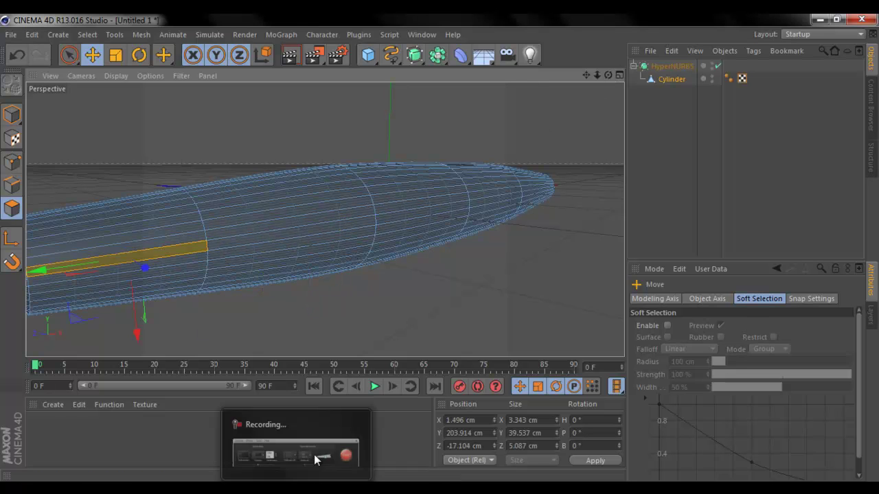
right_click(297, 487)
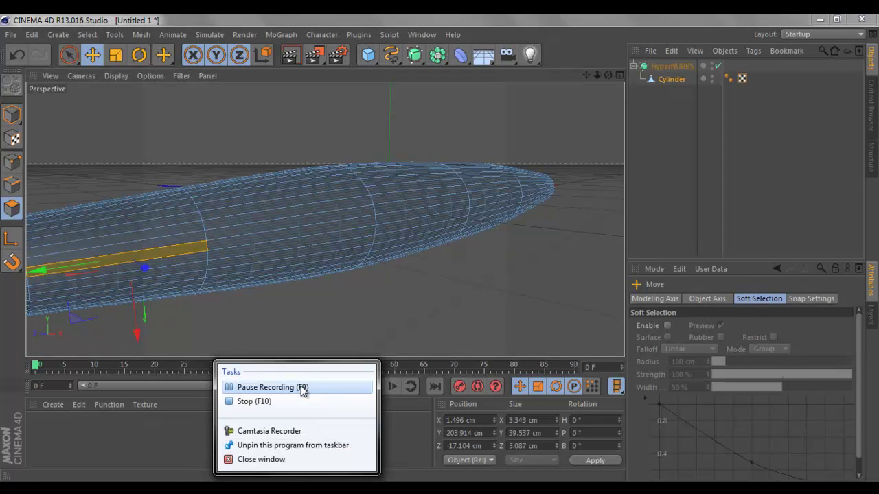
left_click(302, 389)
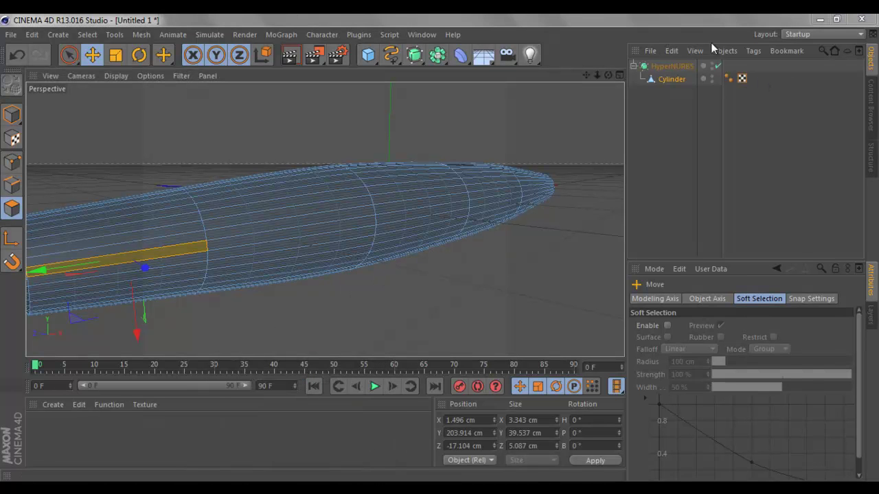
left_click_drag(605, 77, 439, 249)
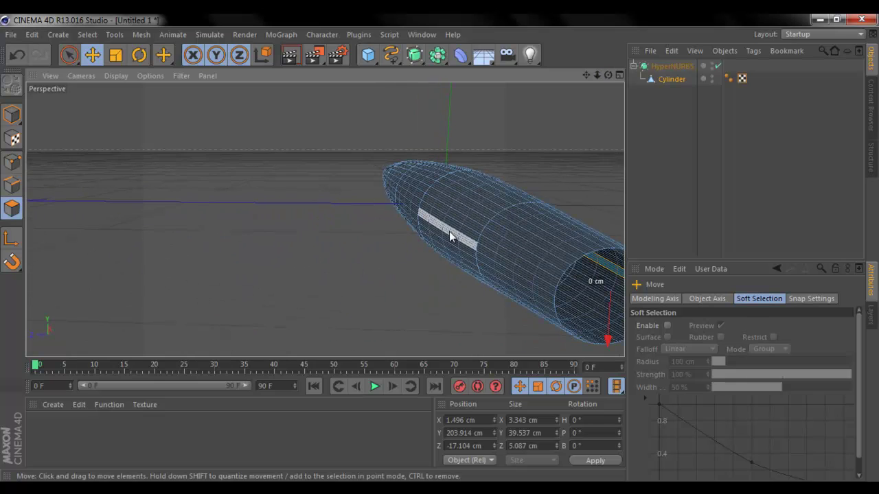
left_click(455, 234)
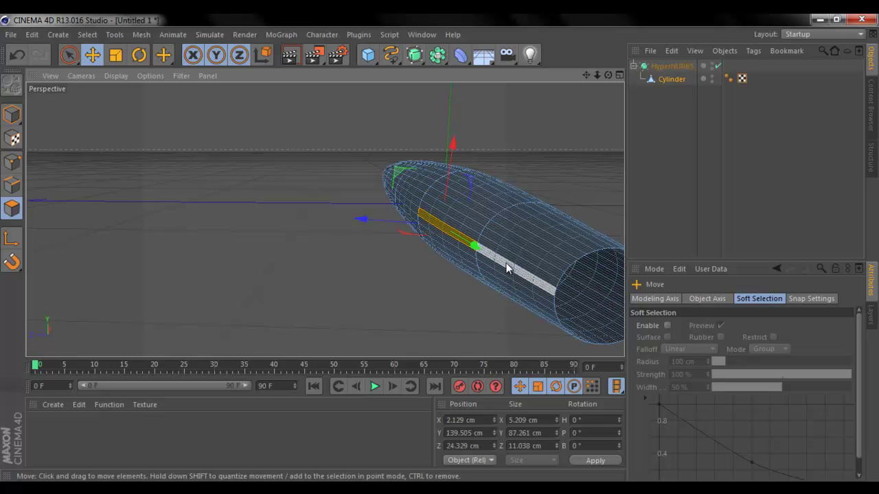
key("ctrl+z")
left_click(507, 269)
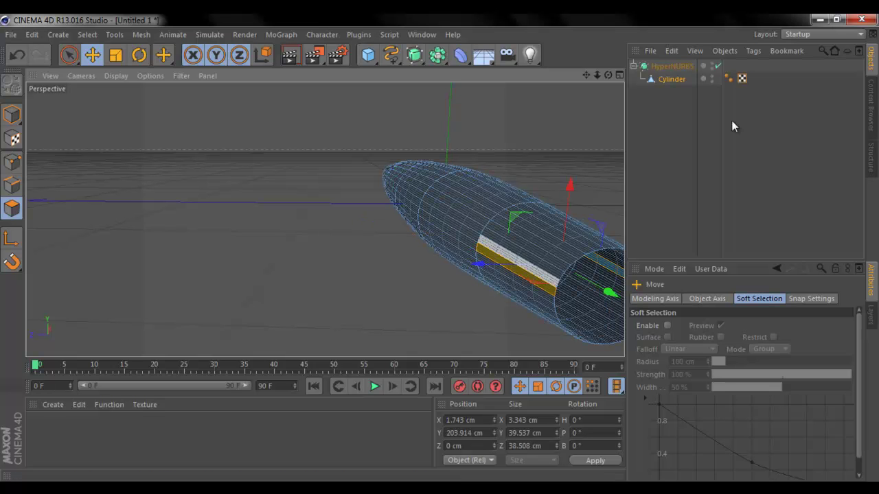
Extrude the two selected side polygons at the tail end of the body outward by 120.4 cm to form horizontal tail fins
left_click_drag(609, 77, 597, 97)
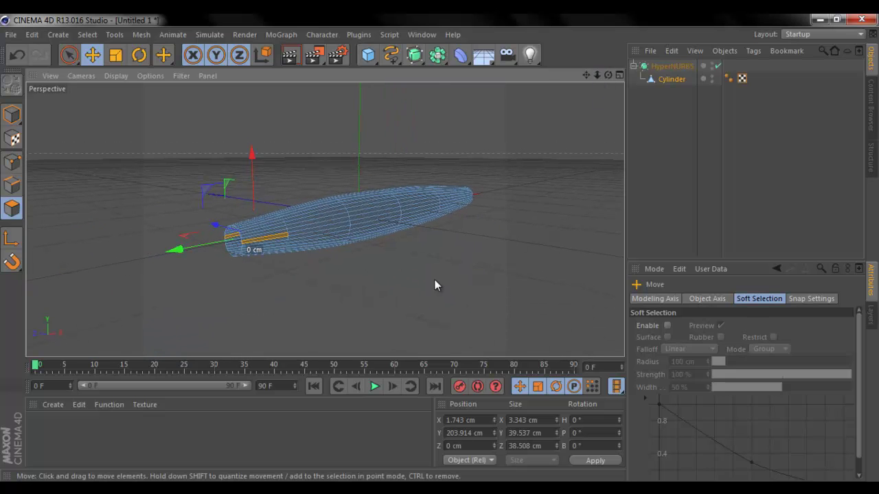
right_click(435, 279)
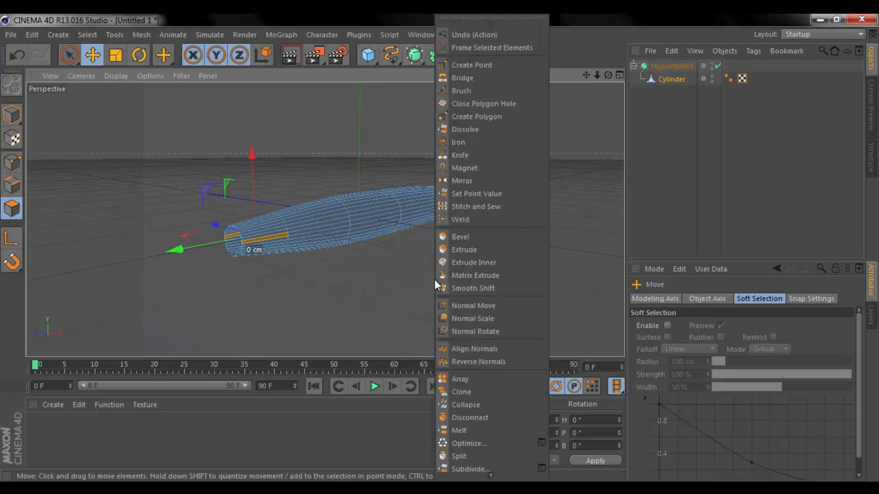
left_click(478, 249)
mouse_move(445, 252)
left_mouse_down()
mouse_move(470, 253)
mouse_move(406, 251)
mouse_move(460, 251)
left_mouse_up()
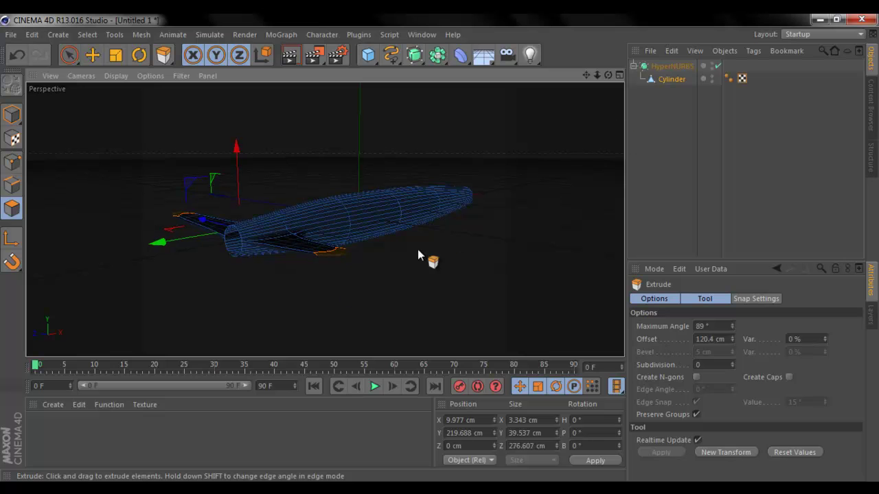
Select the single top polygon of the tail section, extrude it 52.7 cm as a vertical fin, and pull its tip rearward
left_click_drag(606, 74, 442, 251)
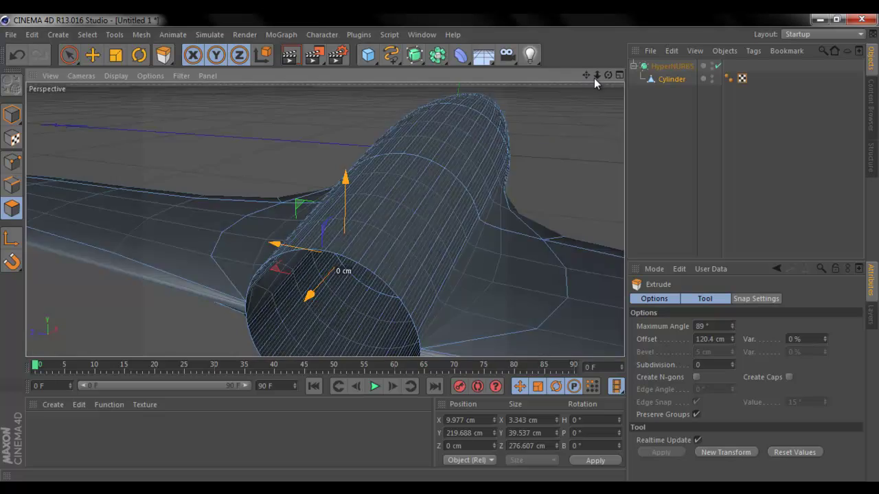
left_click(345, 237)
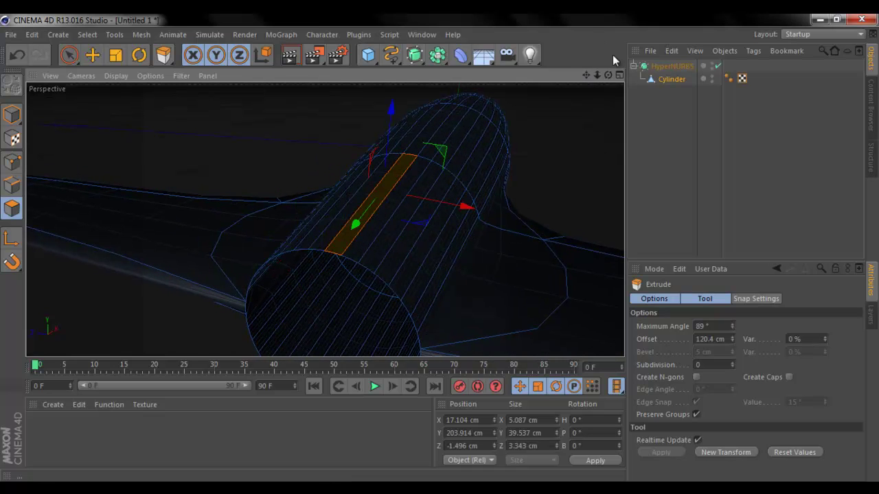
left_click_drag(599, 74, 434, 254)
left_click_drag(609, 75, 388, 267)
left_click_drag(279, 297, 441, 253)
left_click_drag(68, 193, 69, 228)
Select the end polygons of both horizontal tail fins and move them rearward along the body to sweep the fins back
left_click(144, 315)
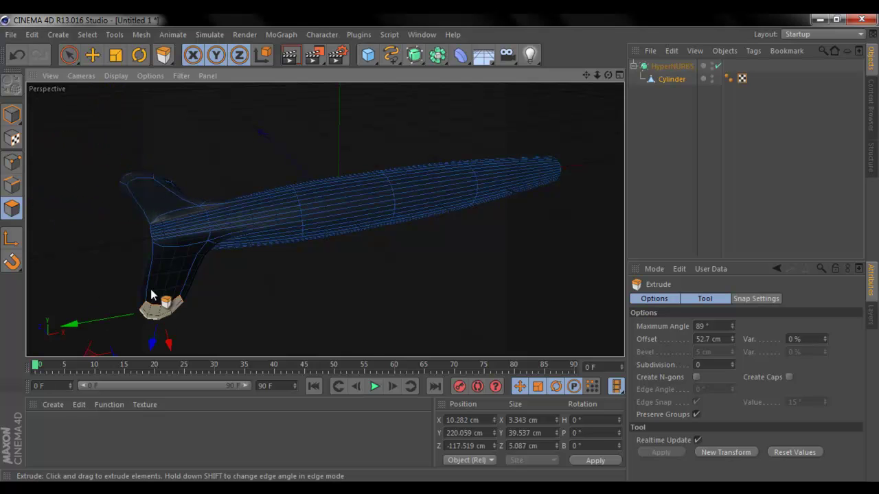
left_click(172, 182, "shift")
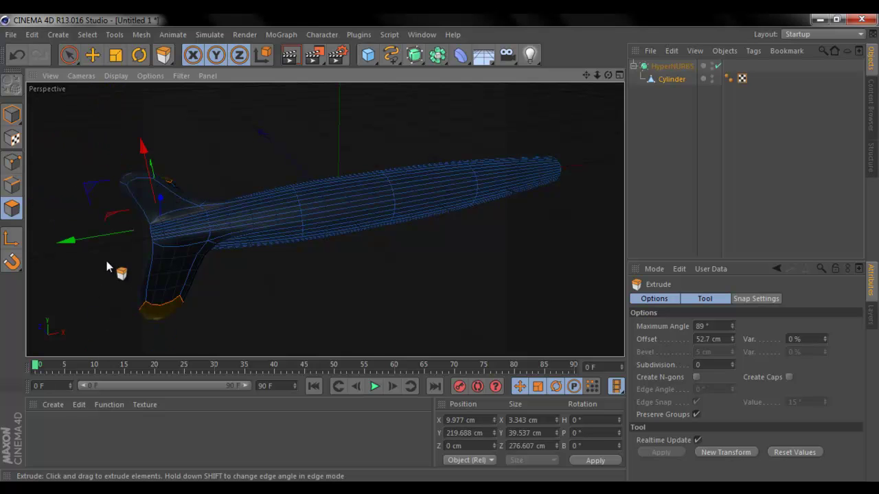
left_click_drag(82, 246, 50, 241)
Select two adjacent lengthwise polygons on one side of the body's middle section
left_click_drag(608, 75, 434, 248)
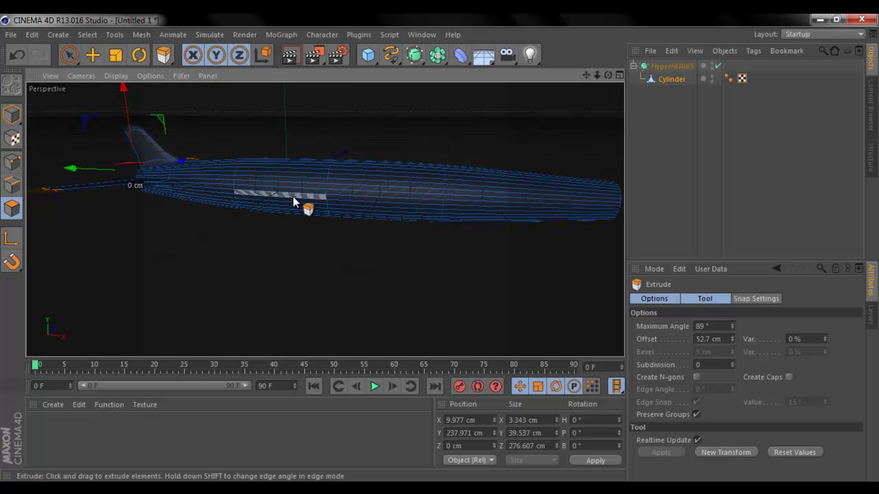
left_click(296, 193)
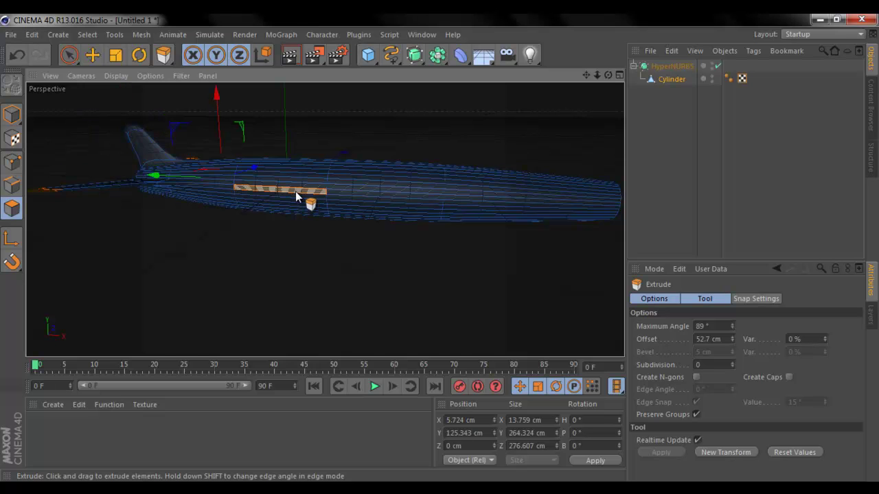
left_click(364, 199, "shift")
Try to extrude the selected side polygons with an offset of -90.4 cm
left_click_drag(608, 75, 440, 255)
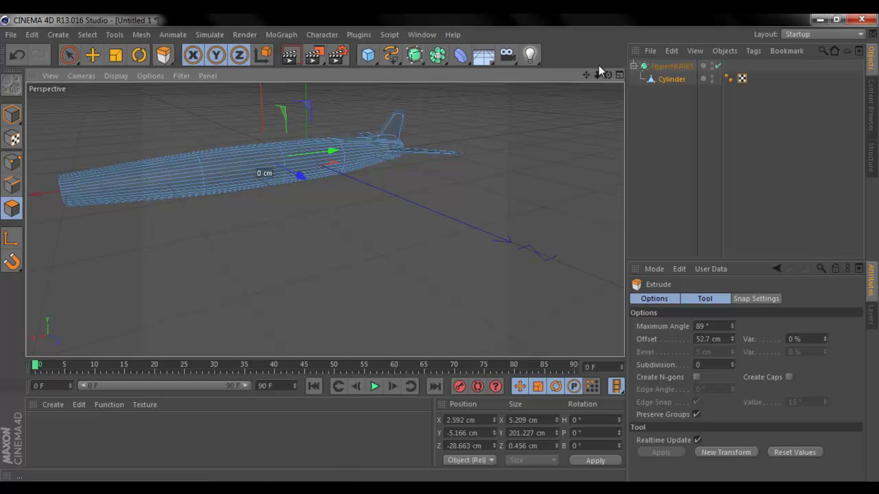
left_click_drag(598, 75, 442, 251)
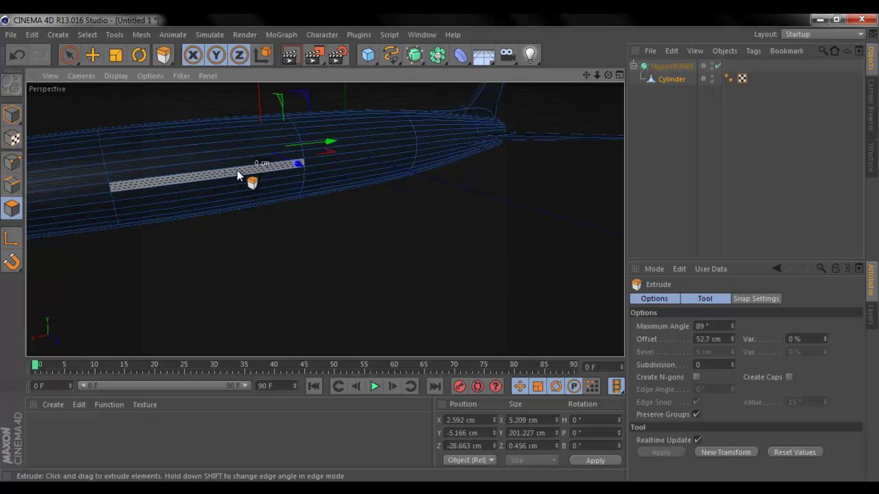
left_click_drag(609, 74, 382, 221)
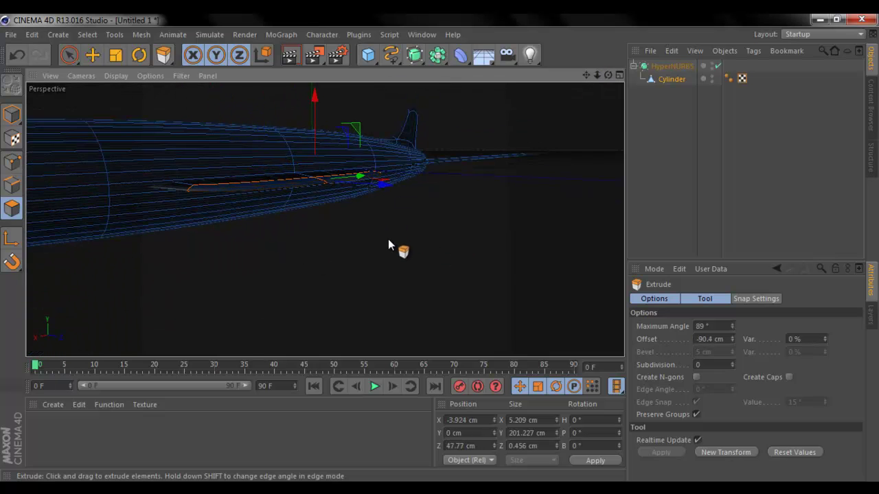
key("ctrl+z")
Add the matching two lengthwise polygons on the opposite side of the body's middle section to the selection
left_click_drag(440, 249, 437, 163, "alt")
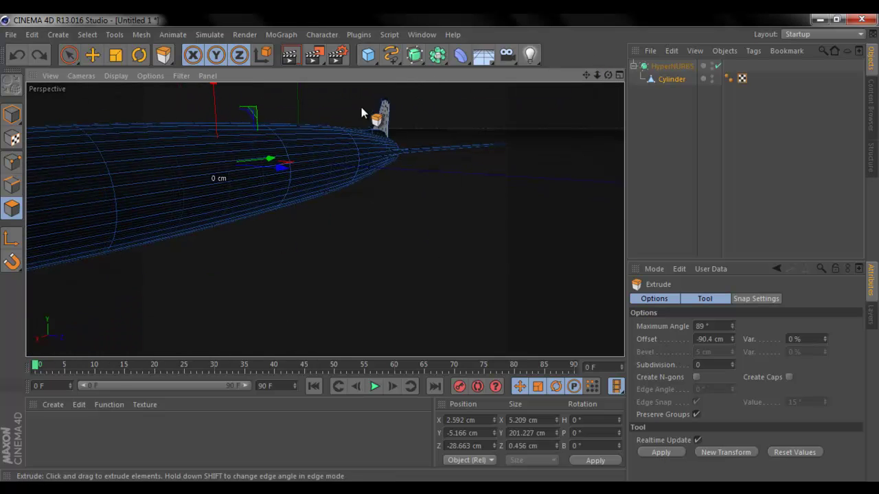
left_click_drag(441, 253, 440, 250)
left_click_drag(588, 73, 444, 249)
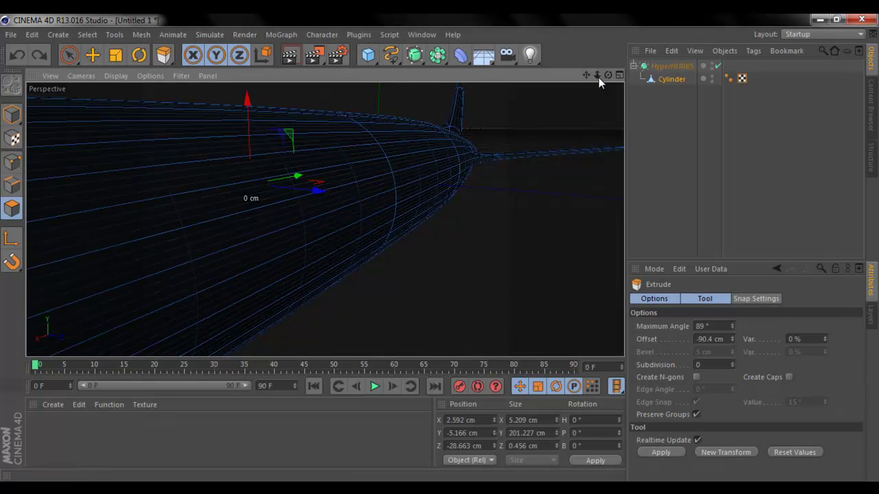
left_click_drag(438, 252, 443, 254, "alt")
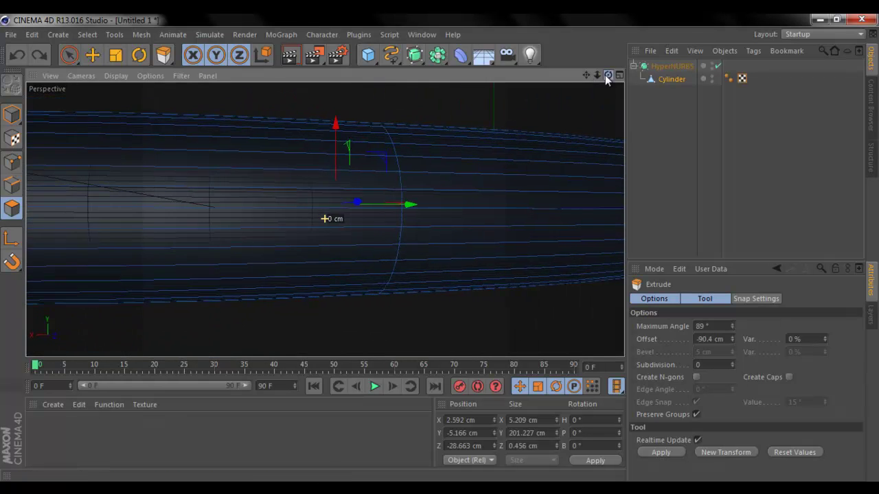
key("ctrl+y")
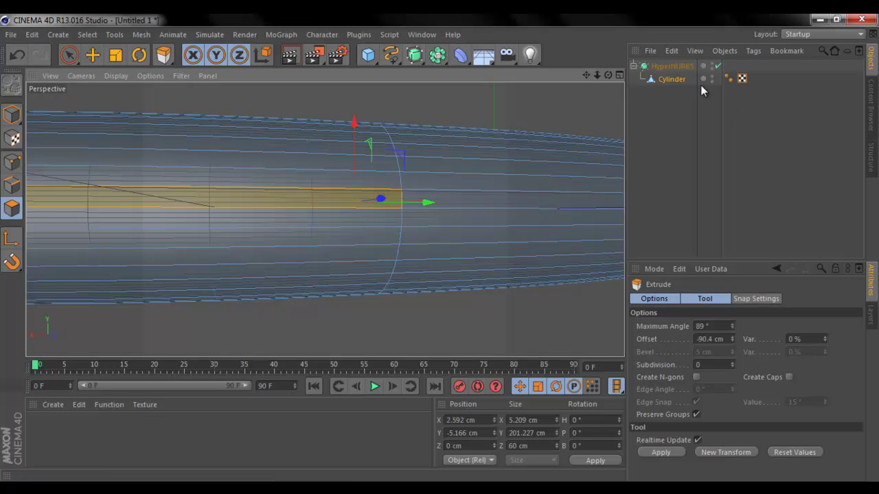
left_click_drag(599, 76, 438, 249)
left_click_drag(610, 75, 437, 252)
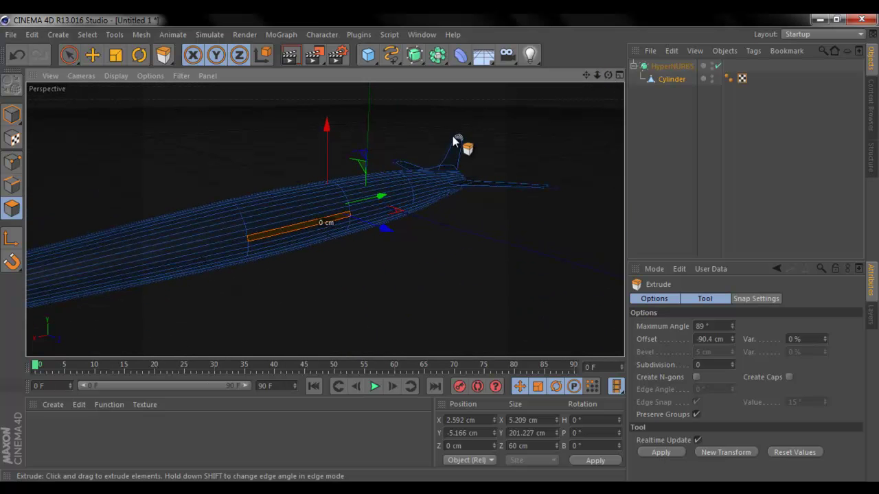
left_click(364, 213, "shift")
left_click_drag(608, 75, 442, 251)
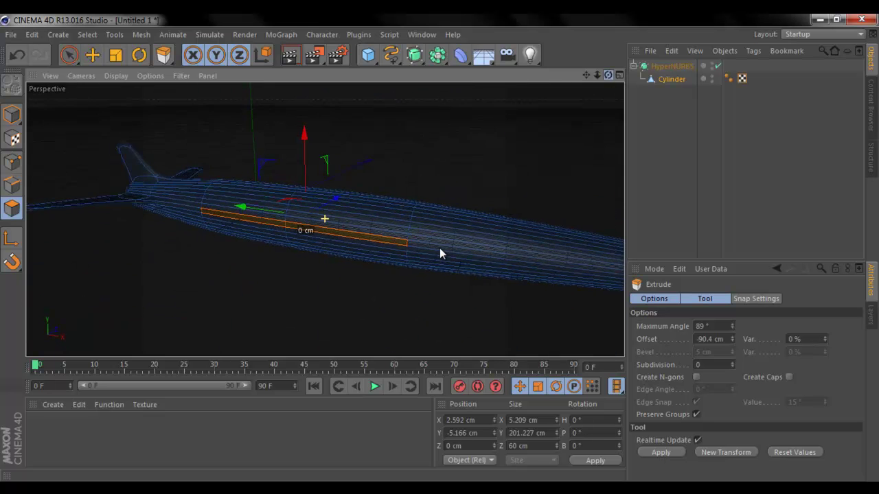
Try to extrude the selected side polygons 223.5 cm as wide wings and scale their tips
left_click_drag(598, 75, 445, 250)
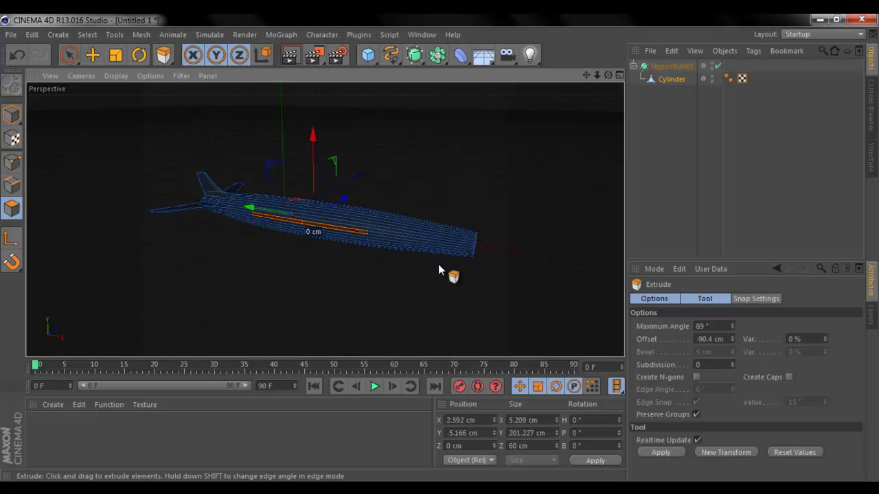
left_click_drag(327, 300, 459, 256)
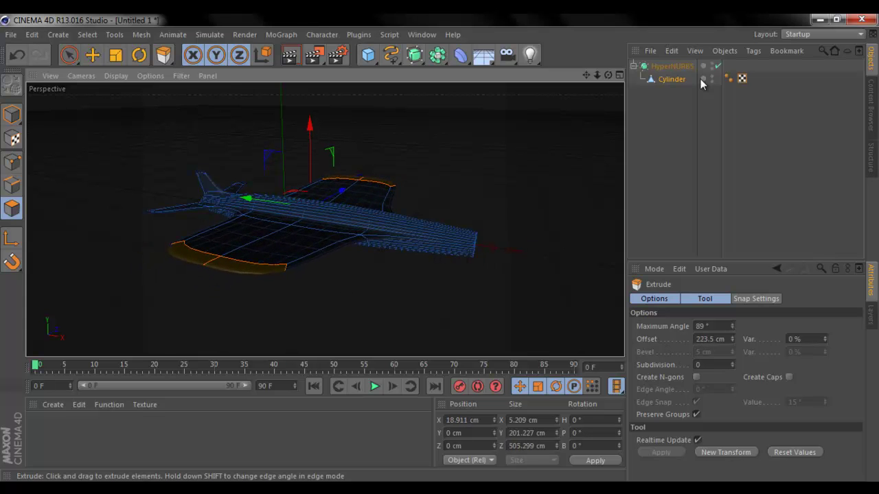
left_click_drag(608, 75, 343, 103)
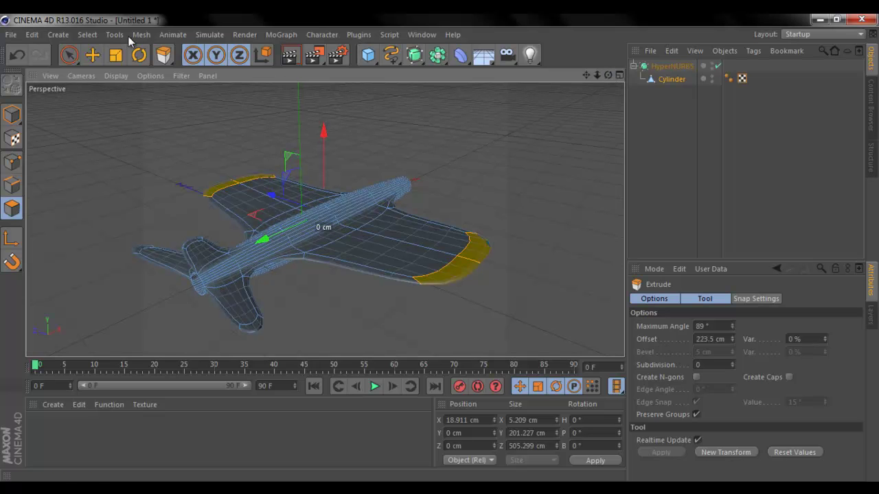
left_click(120, 58)
left_click_drag(546, 173, 259, 245)
key("ctrl+z")
key("ctrl+z")
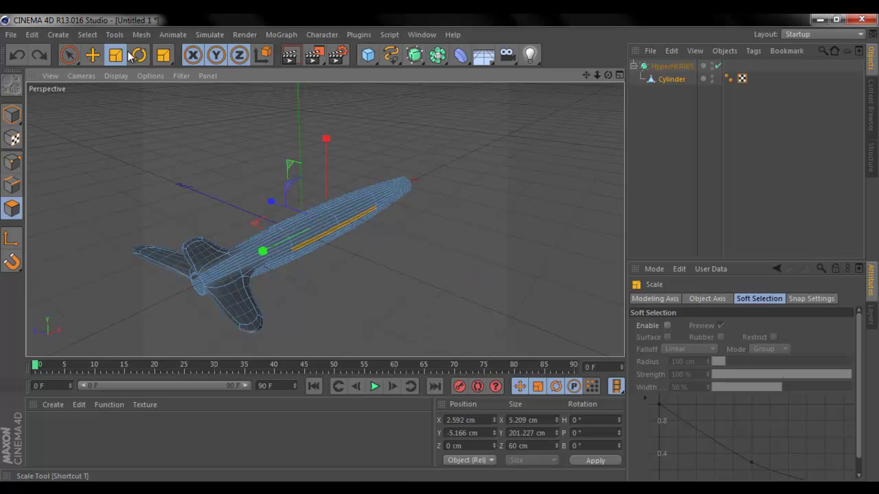
Deselect the rear polygon of the pair on each side, keeping only the front polygon on both sides
left_click_drag(415, 255, 261, 256)
key("ctrl+z")
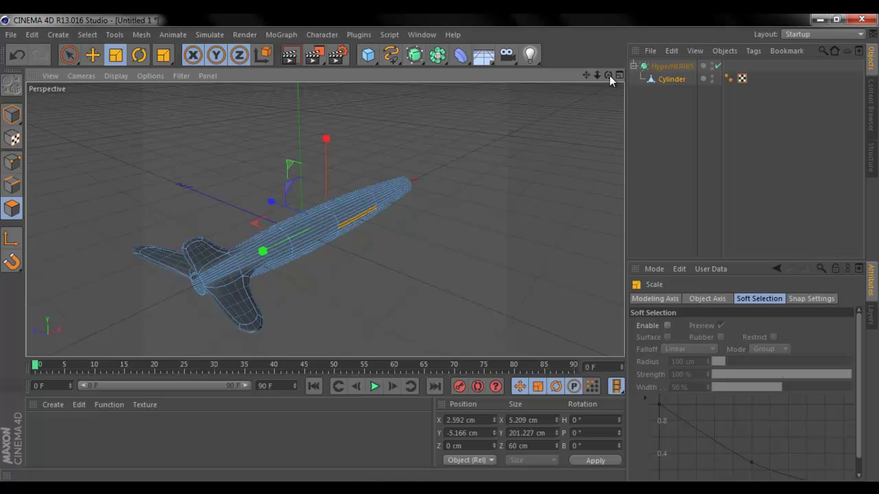
left_click_drag(609, 75, 452, 246)
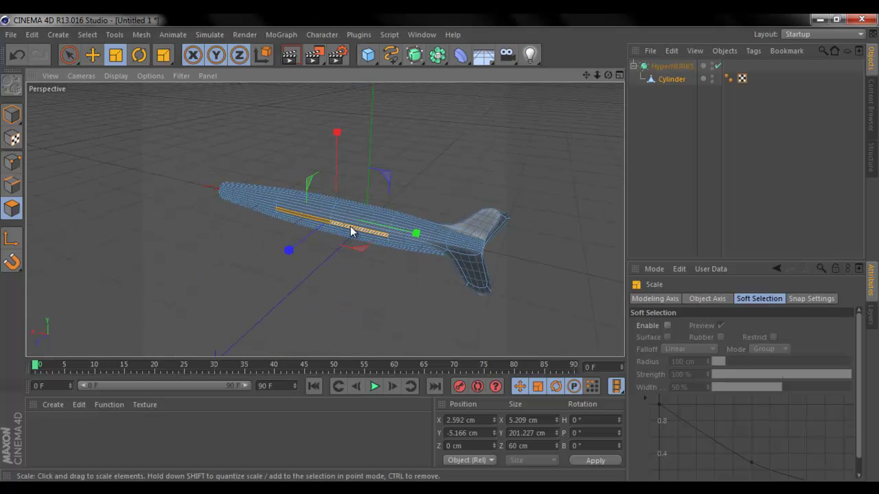
left_click(350, 230)
Extrude the two selected side polygons 214.1 cm to form the wings and move the wing tips rearward to sweep them back
left_click_drag(602, 77, 451, 252)
right_click(334, 295)
left_click(365, 249)
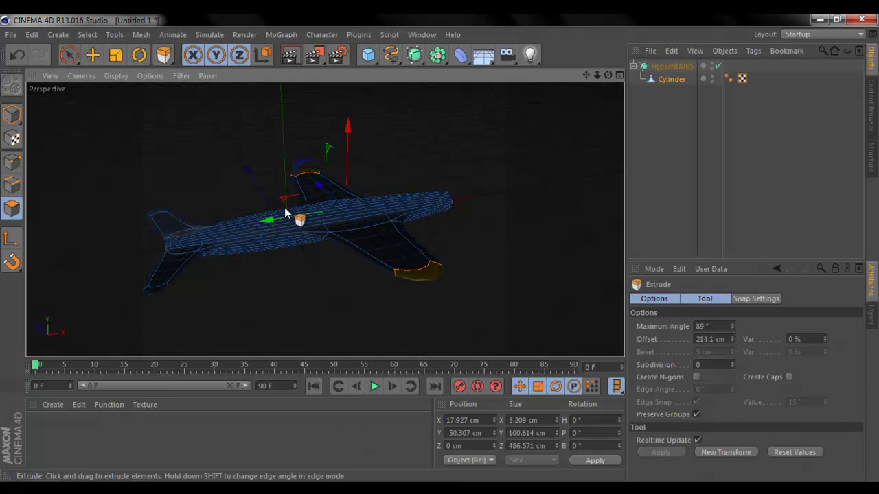
left_click_drag(274, 217, 200, 242)
Deselect everything to inspect the smoothed aircraft's overall shape and reselect the Cylinder
left_click(679, 211)
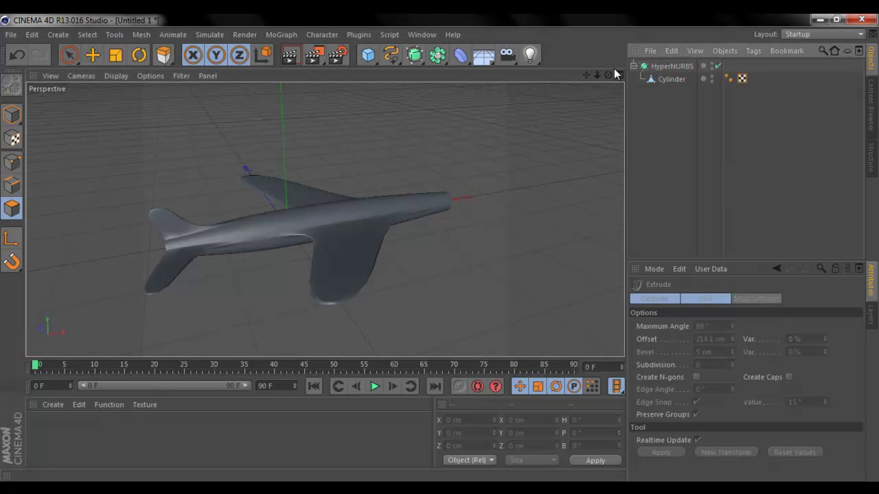
left_click_drag(609, 75, 450, 250)
left_click(670, 81)
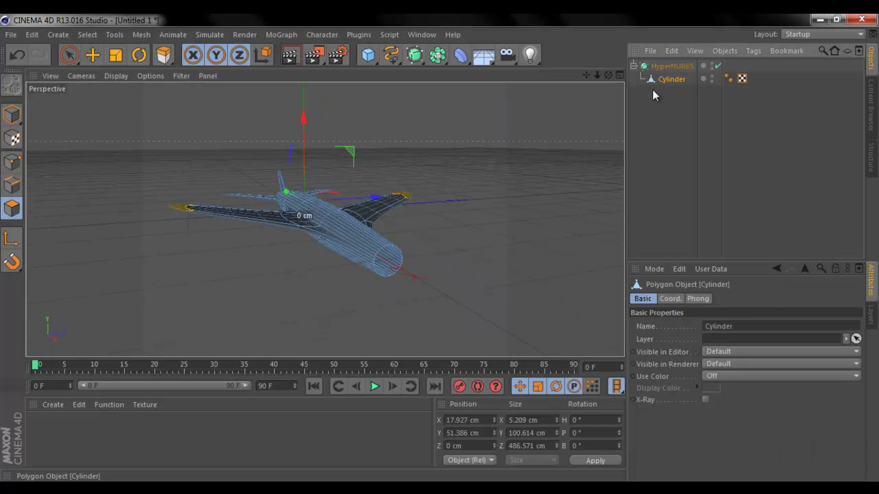
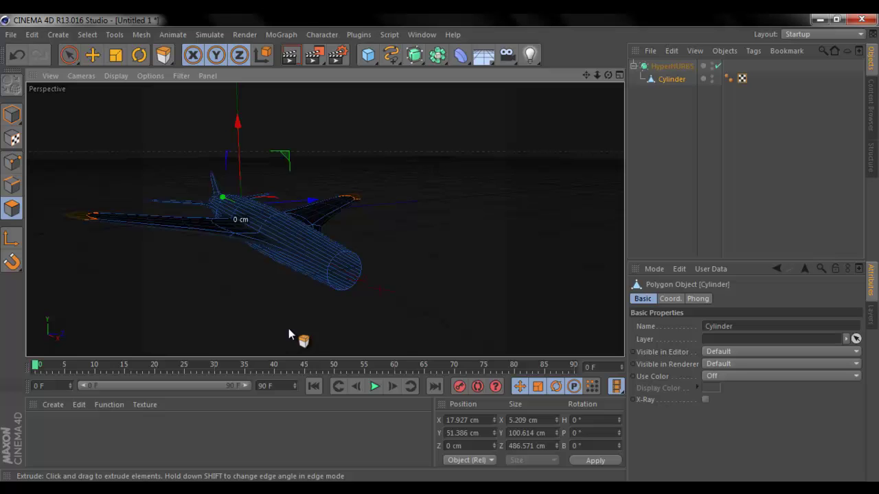
Select the front polygon loop of the body and cut a loop around it near the open nose end with the Knife in Loop mode
key("u")
key("l")
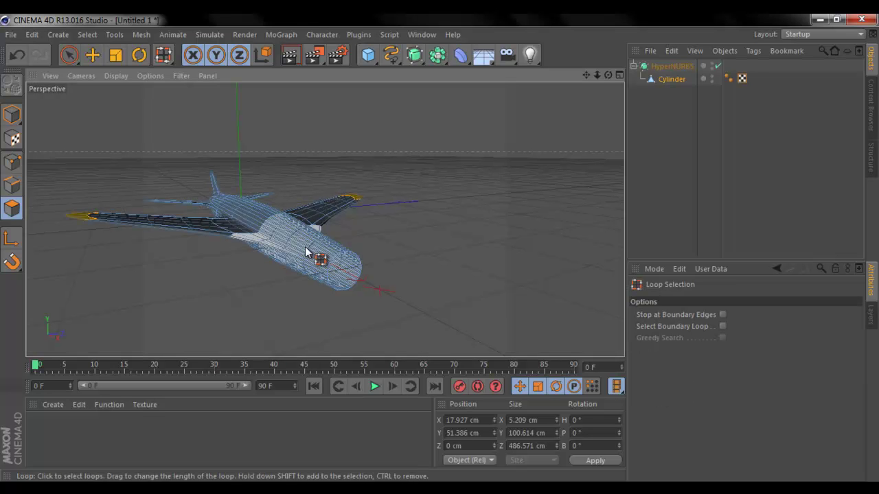
left_click(307, 252)
right_click(554, 302)
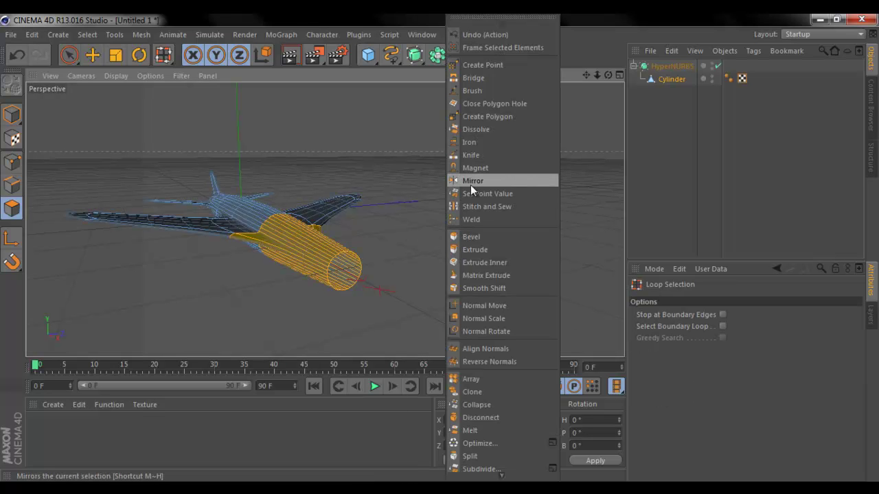
left_click(477, 160)
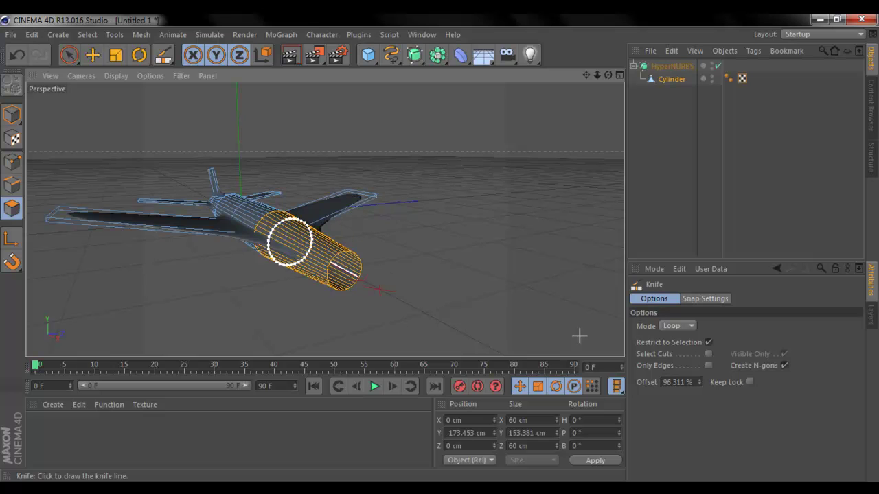
left_click_drag(609, 76, 441, 258)
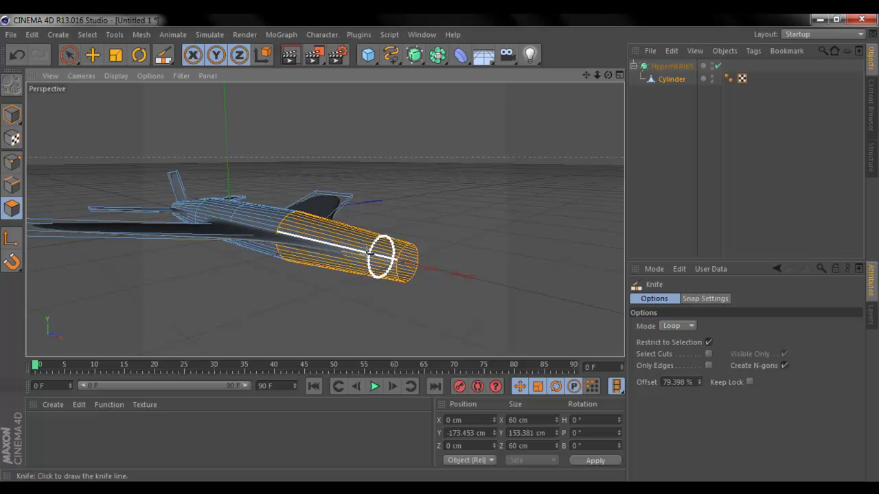
left_click(366, 255)
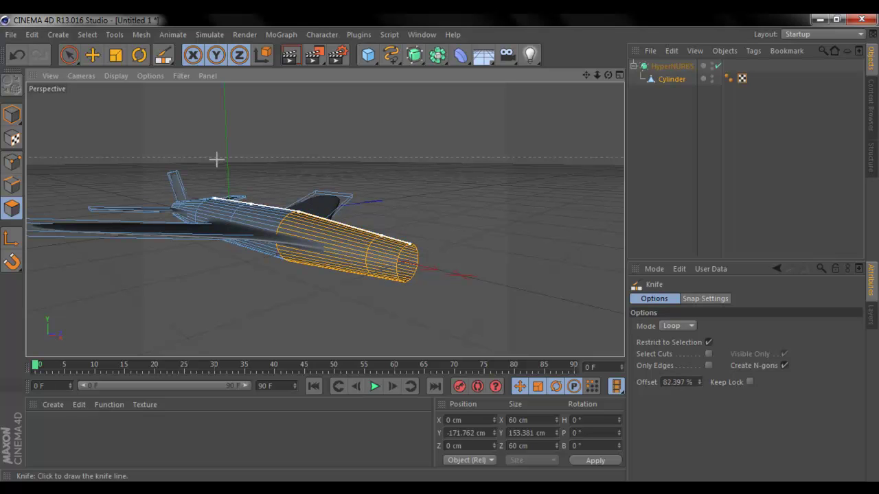
Select the short polygon loop at the open nose end, try to bevel it, and deselect everything
key("u")
key("l")
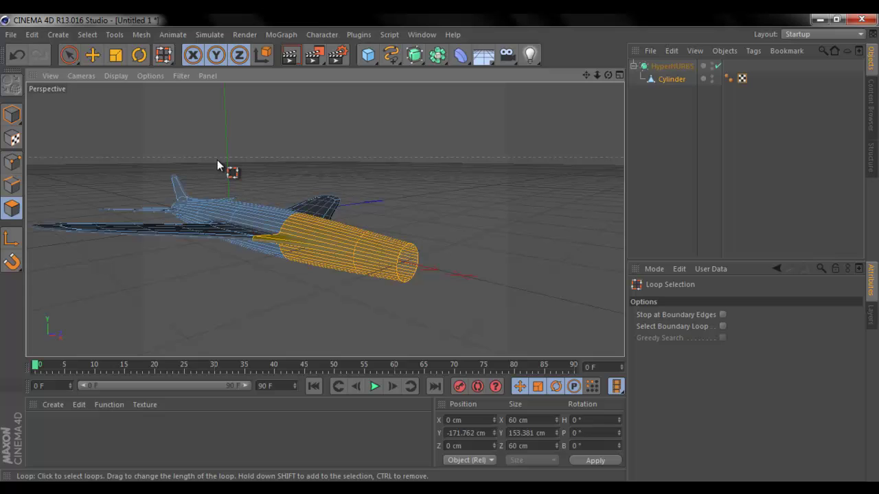
left_click(380, 255)
left_click(116, 56)
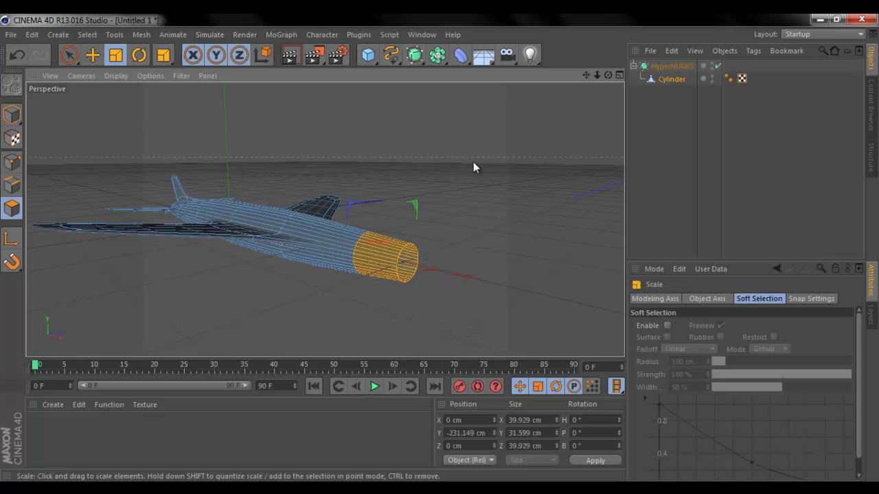
right_click(477, 204)
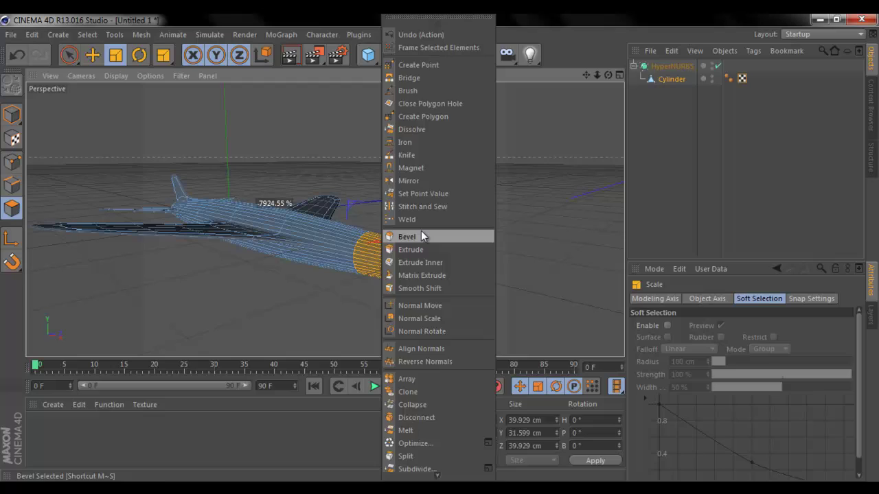
left_click(421, 231)
left_click_drag(424, 206, 440, 249)
left_click(793, 181)
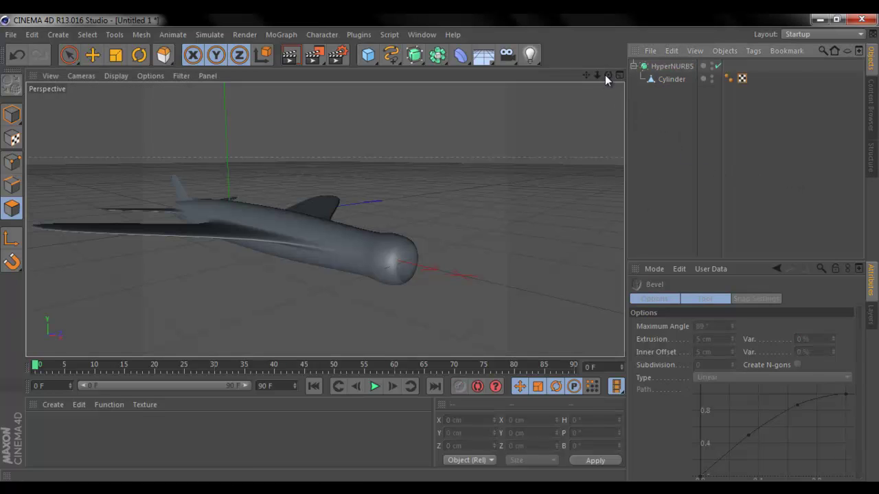
left_click_drag(606, 75, 282, 478)
right_click(298, 488)
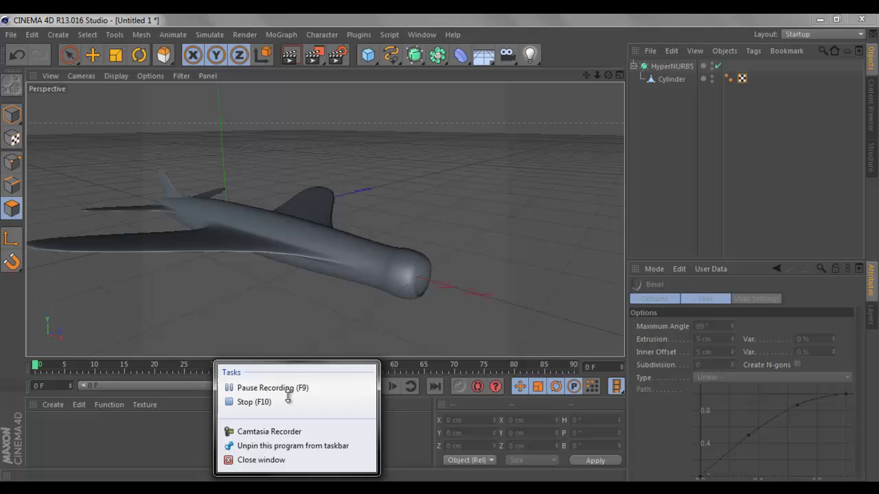
left_click(289, 392)
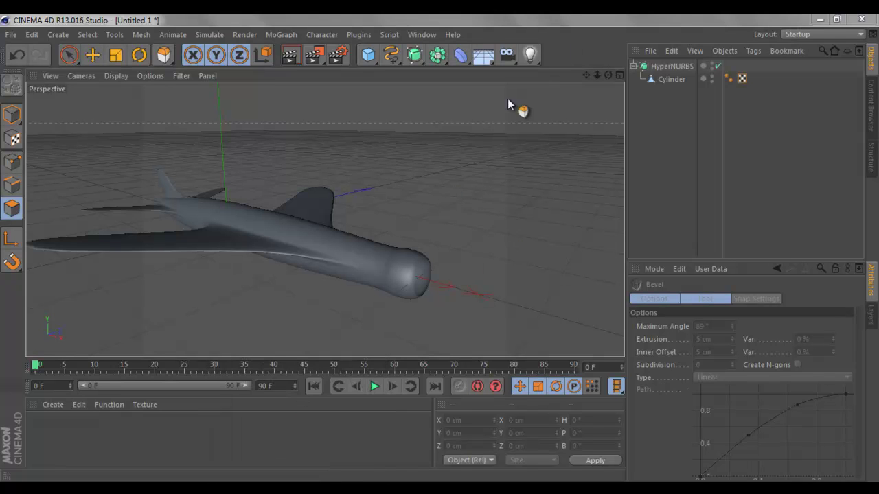
Reselect the Cylinder, undo the bevel on its nose loop, and deselect everything
left_click(671, 79)
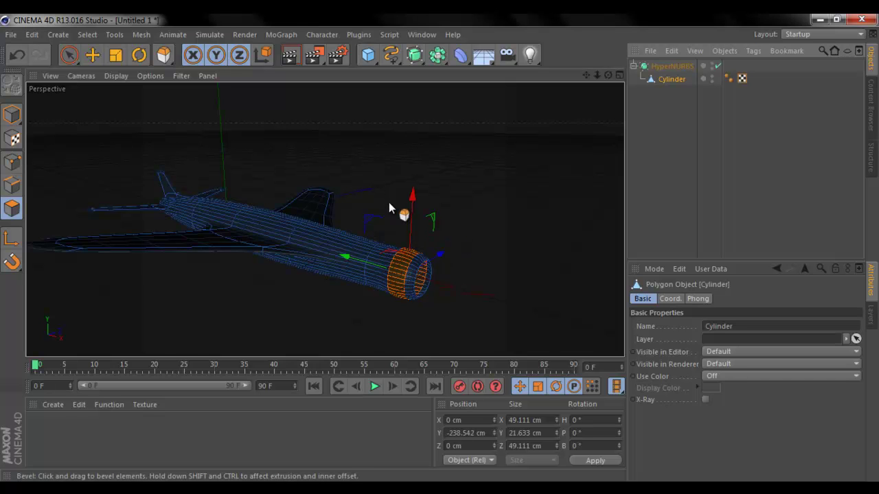
left_click_drag(457, 221, 468, 211)
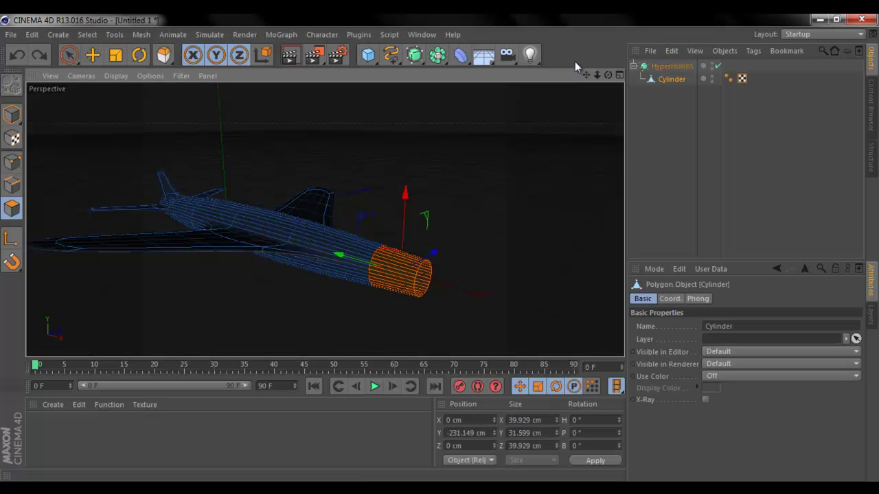
left_click_drag(605, 79, 439, 248)
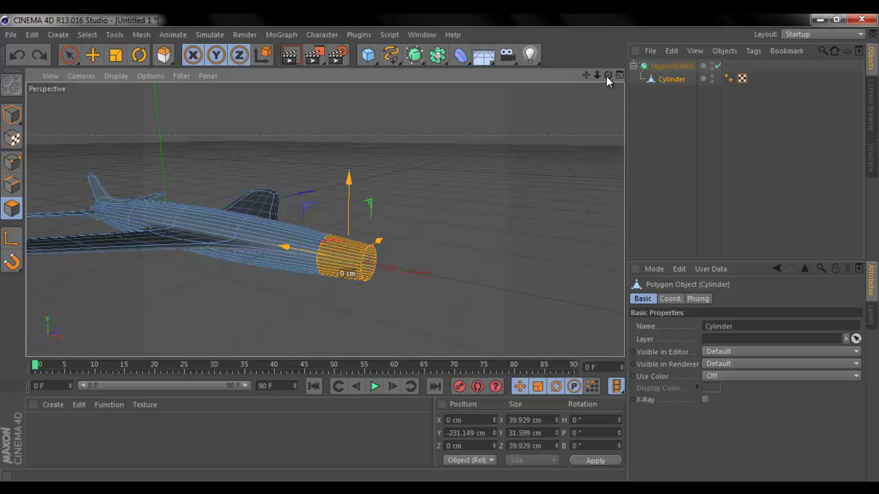
left_click_drag(608, 75, 442, 251)
left_click(666, 90)
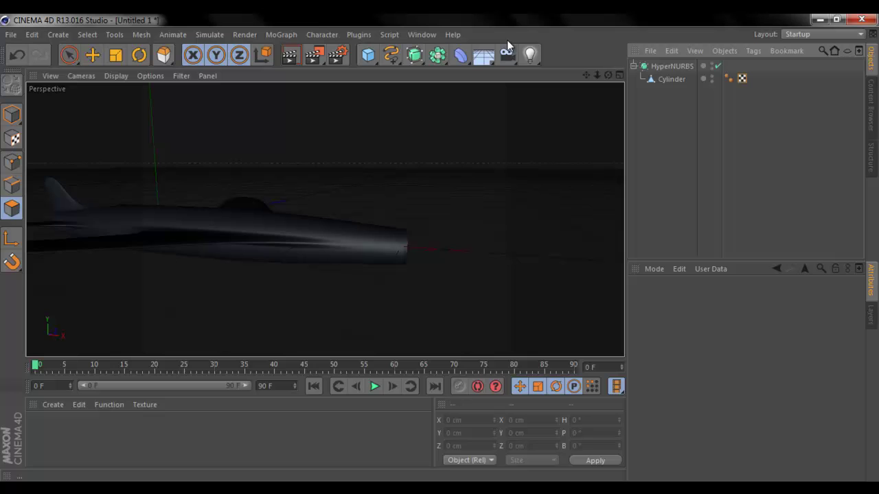
Add a sphere, make it editable, and switch to Model mode
left_click_drag(368, 55, 626, 86)
left_click(12, 84)
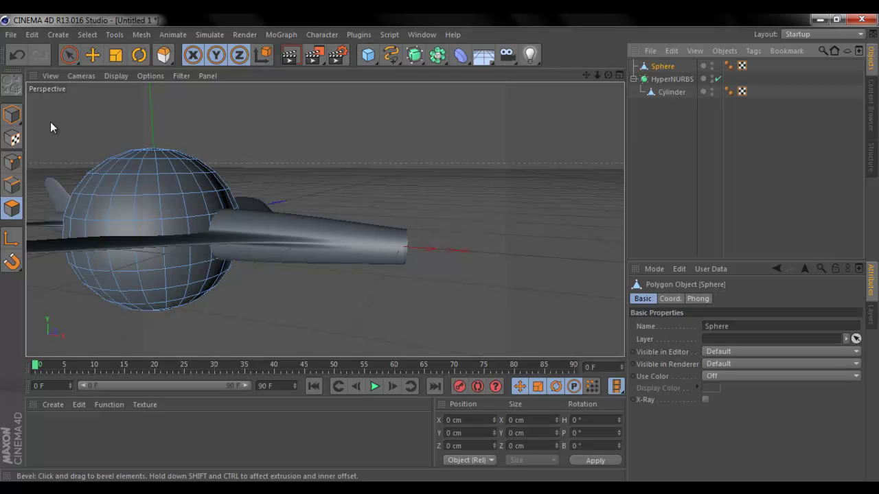
left_click(12, 115)
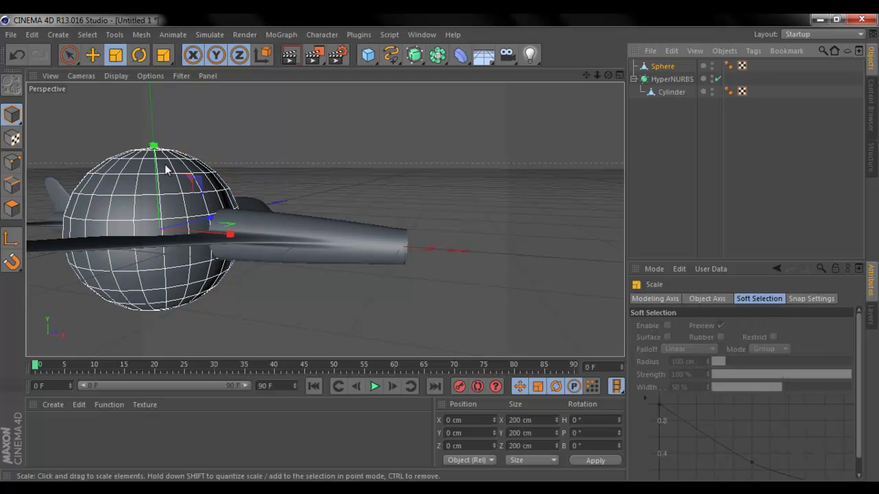
Scale the sphere into an elongated ellipsoid about 151 x 58 x 54 cm and move it to the open nose end at X 321.105 cm
left_click(154, 147)
left_click_drag(159, 150, 502, 263)
left_click(93, 55)
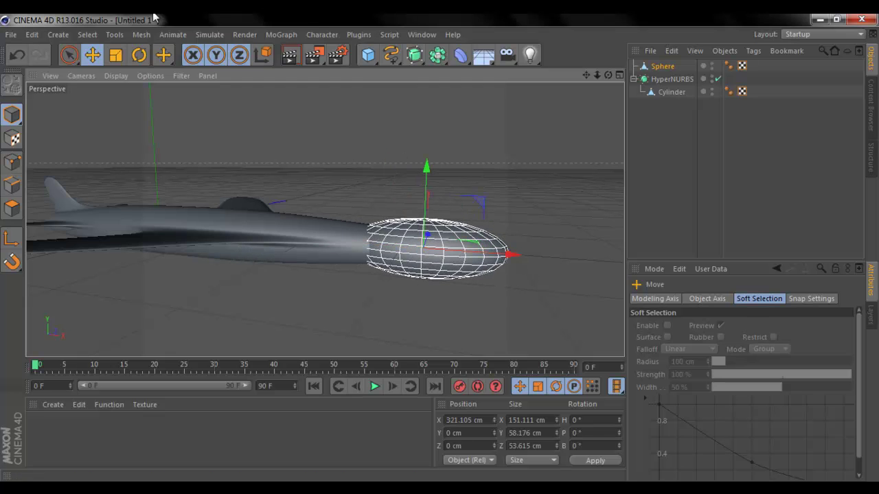
Scale the nose ellipsoid uniformly down to about 103 x 40 x 37 cm and deselect it
left_click(115, 55)
left_click_drag(254, 146, 46, 141)
left_click(662, 150)
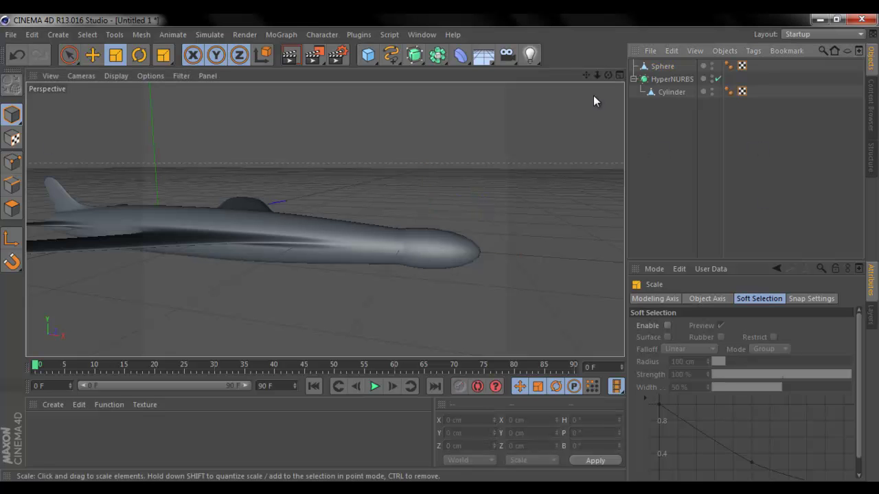
Select the Sphere and reduce its height to about 35.9 cm so the nose fits the fuselage end
left_click_drag(608, 75, 441, 248)
left_click_drag(598, 73, 442, 246)
left_click_drag(606, 73, 439, 249)
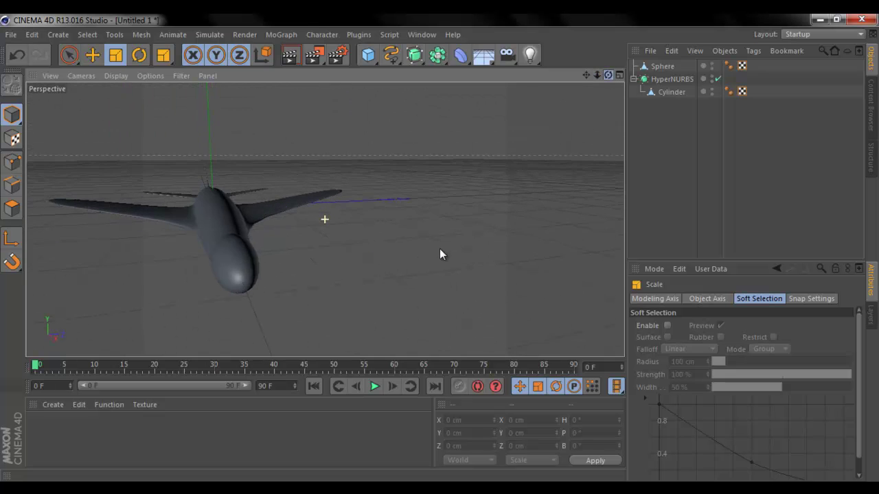
left_click(674, 92)
left_click(672, 79)
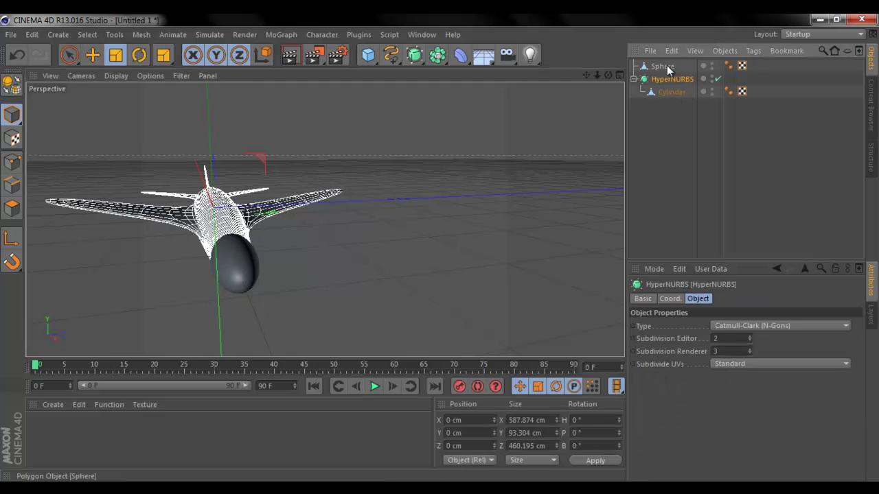
left_click(662, 66)
left_click(115, 55)
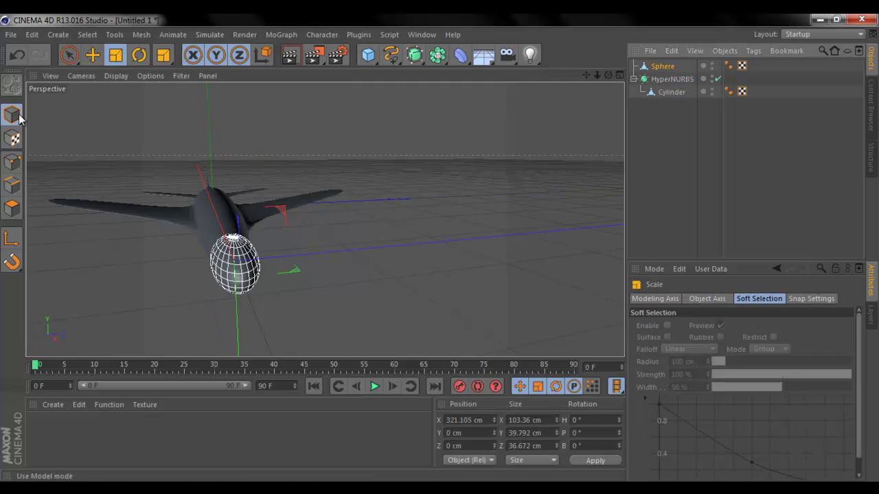
mouse_move(234, 186)
left_mouse_down()
mouse_move(232, 211)
mouse_move(243, 182)
left_mouse_up()
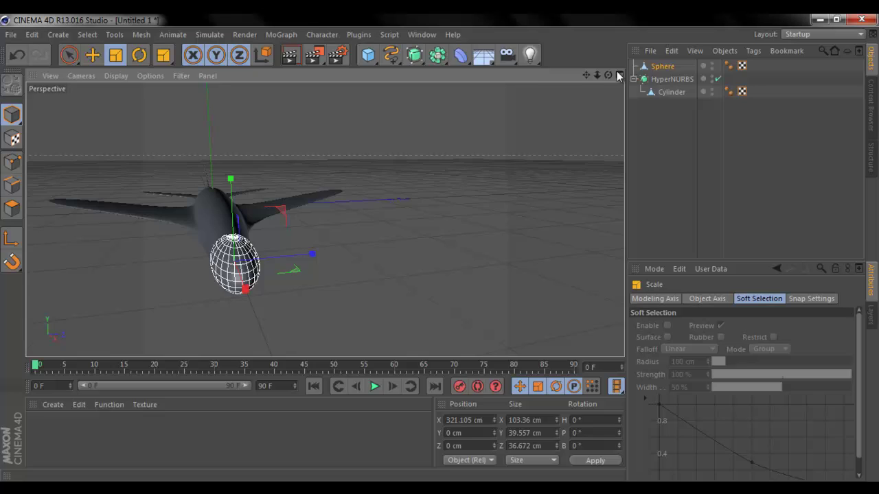
left_click_drag(445, 248, 390, 183, "alt")
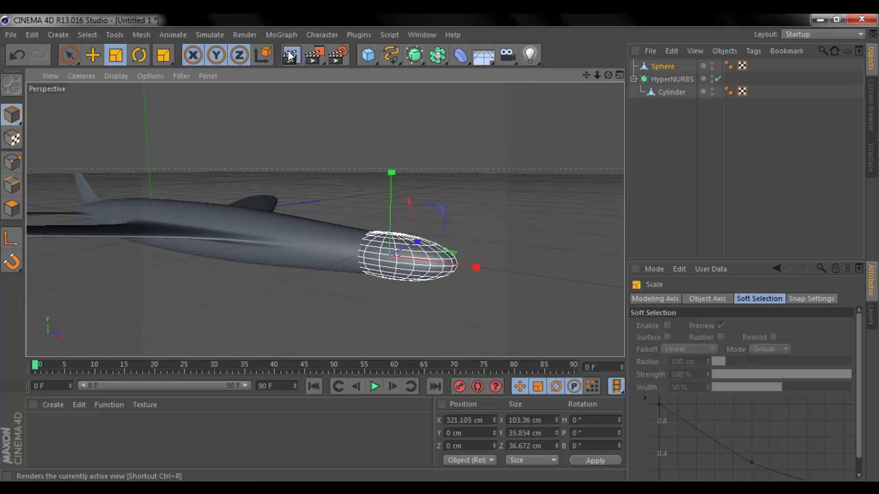
Render the active view and inspect the unselected aircraft's nose from the front
left_click(288, 55)
left_click(792, 190)
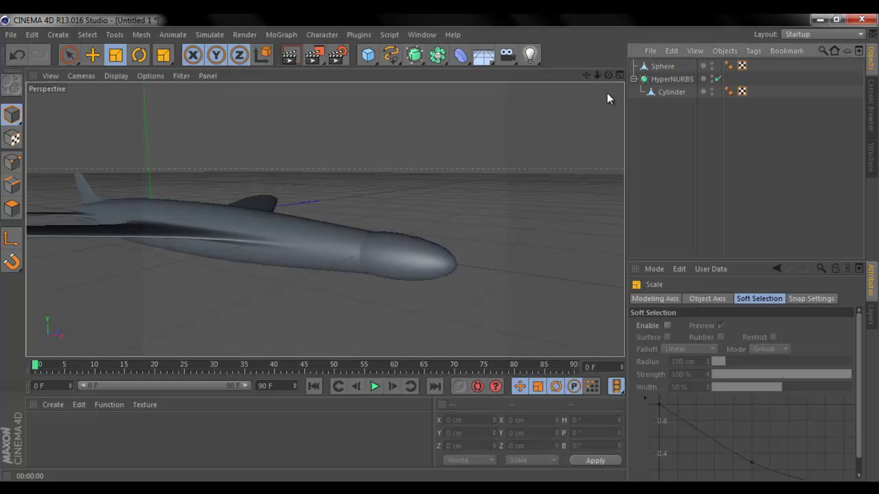
left_click_drag(608, 75, 440, 254)
Select a block of four polygons on each side of the sphere's front with Live Selection, as two cockpit windows
left_click(673, 92)
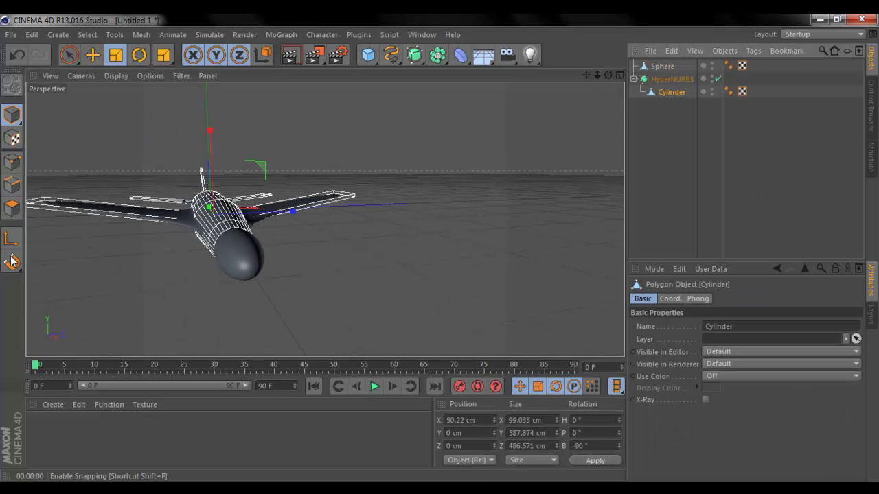
left_click(663, 66)
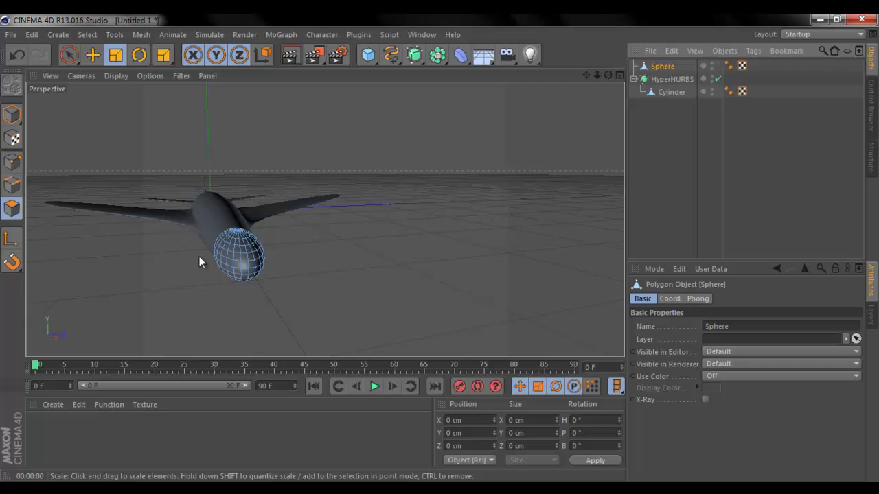
mouse_move(593, 74)
left_mouse_down()
mouse_move(439, 248)
mouse_move(603, 72)
mouse_move(584, 72)
mouse_move(439, 248)
mouse_move(586, 75)
left_mouse_up()
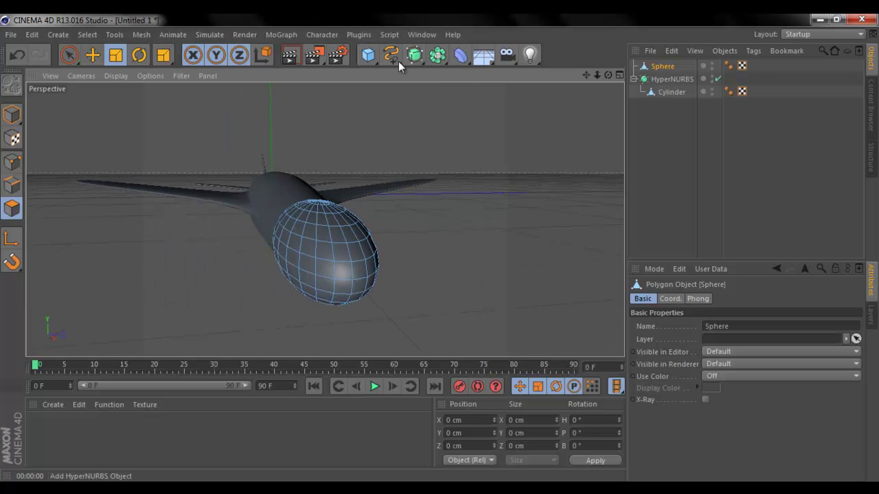
left_click(75, 52)
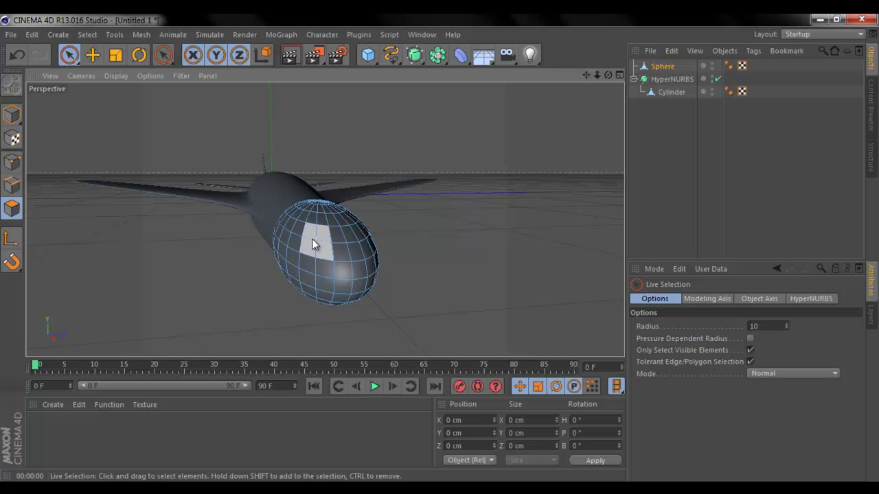
left_click_drag(312, 239, 331, 228)
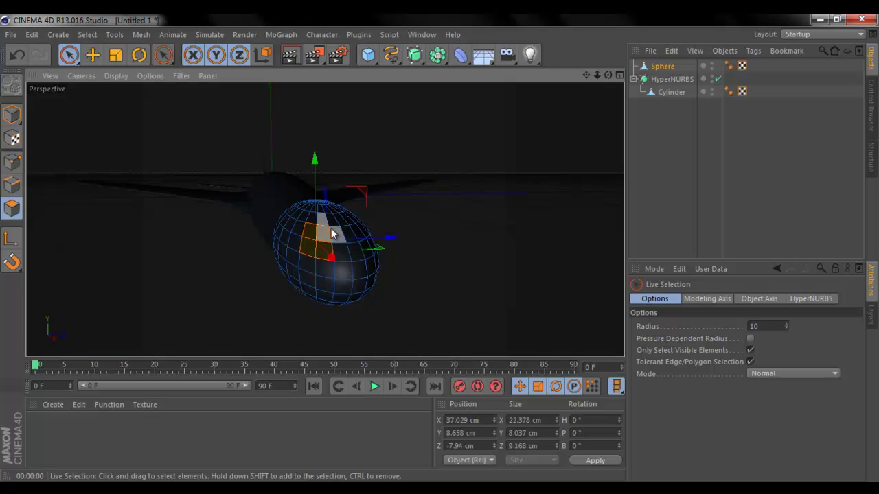
left_click_drag(608, 75, 307, 173)
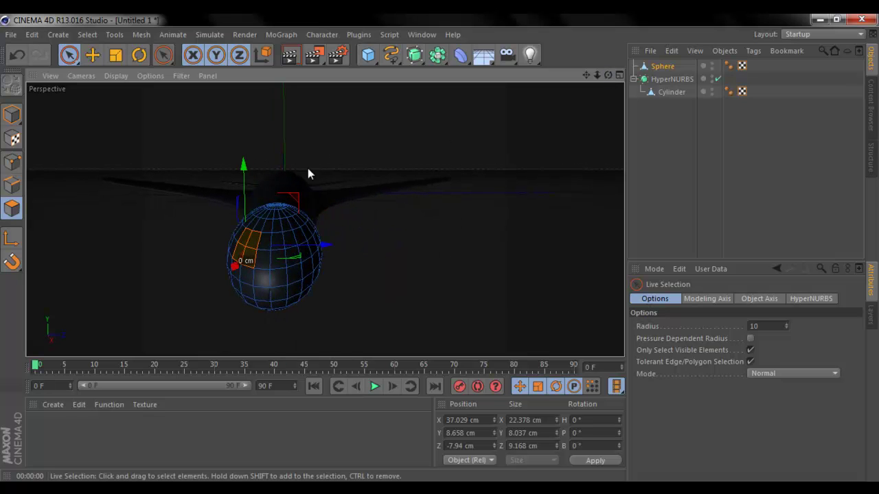
left_click(299, 241, "shift")
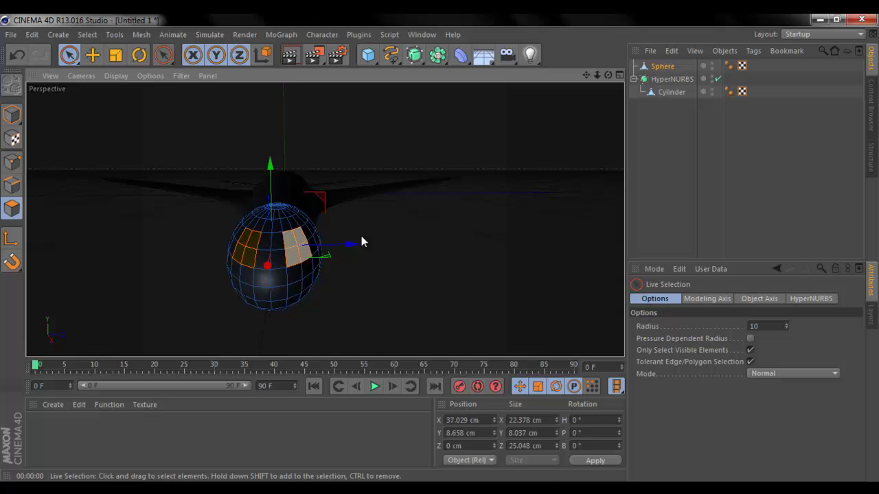
Extrude the selected window polygons inward with an offset of -1.4 cm and deselect everything
right_click(498, 211)
left_click(526, 249)
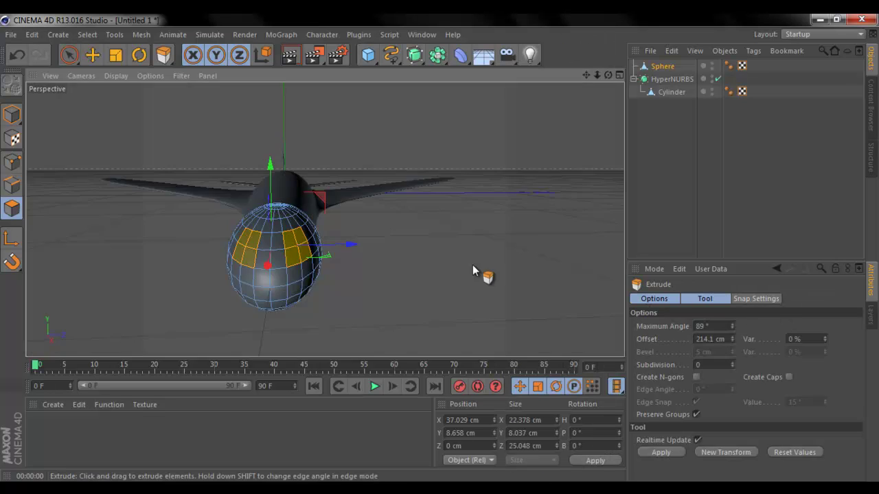
left_click_drag(473, 264, 439, 250)
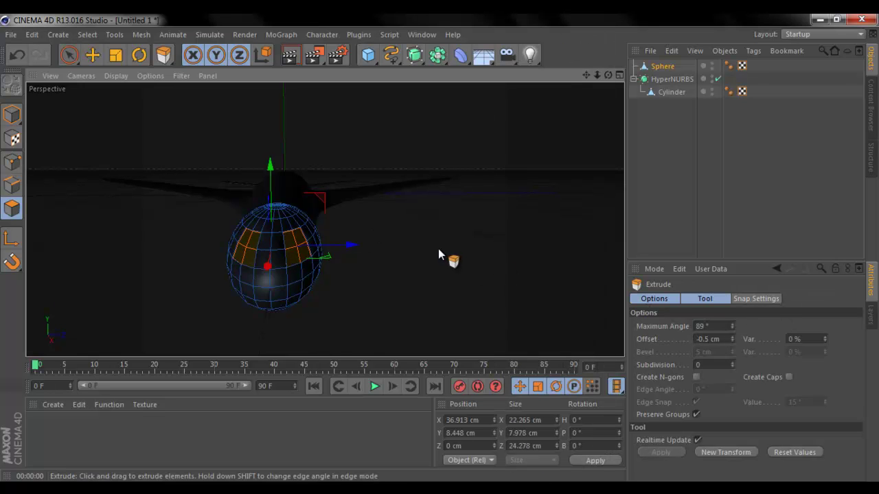
left_click(750, 153)
left_click_drag(608, 74, 439, 248)
left_click_drag(609, 74, 441, 248)
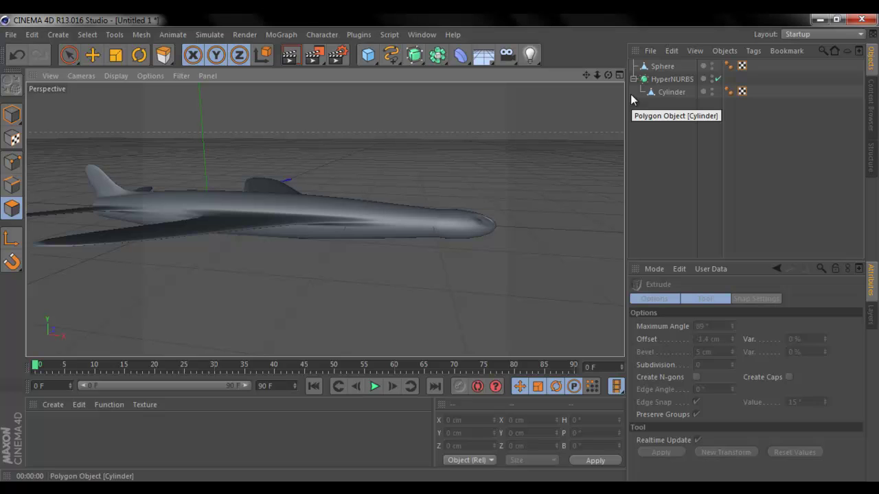
Select the Cylinder under HyperNURBS and use Loop Selection to select a narrow lengthwise band of polygons along the fuselage's side
left_click(663, 79)
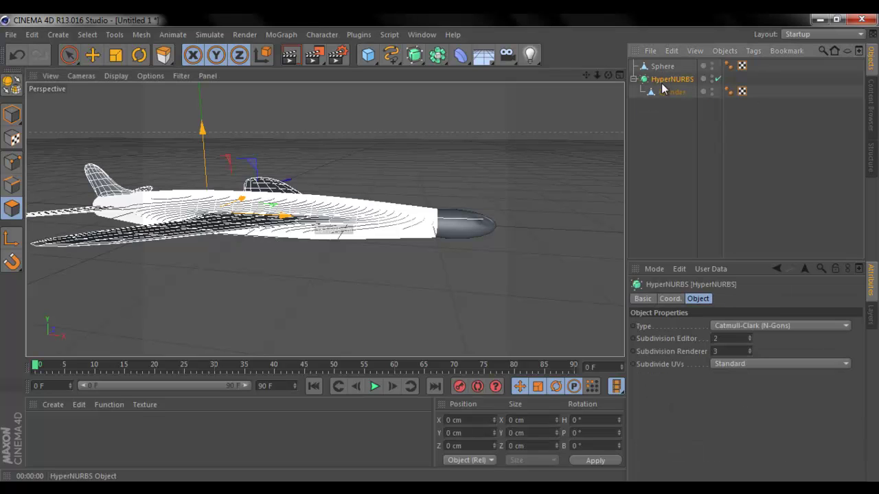
left_click(671, 92)
key("u")
key("l")
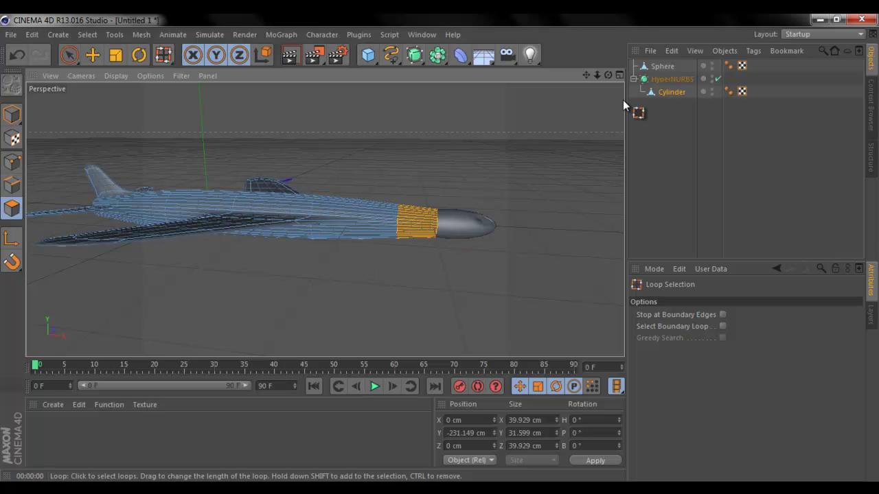
left_click(312, 213, "shift")
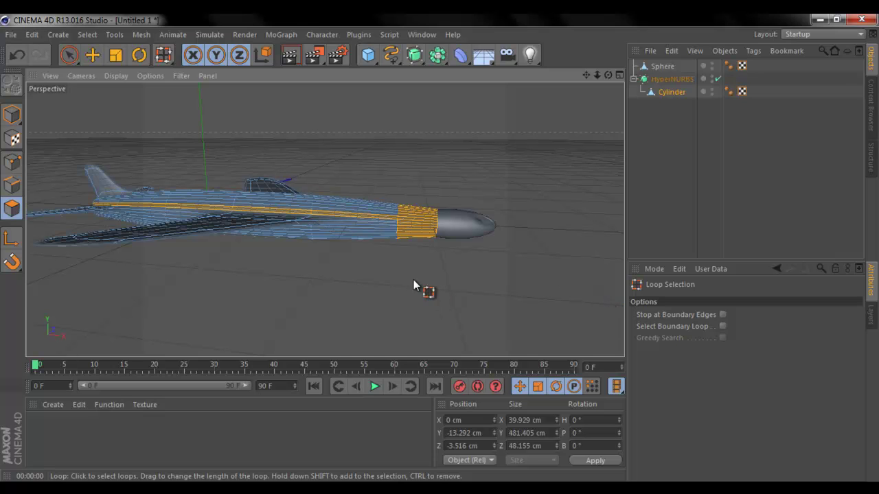
left_click(313, 218)
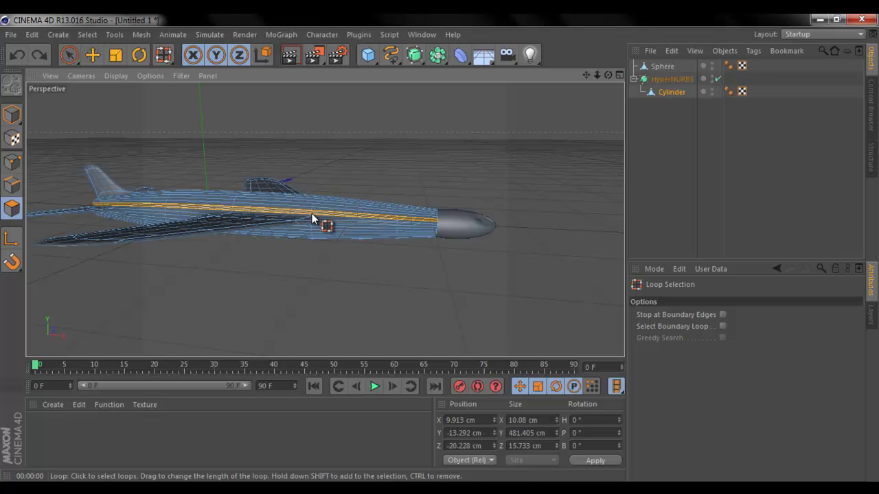
Extrude the selected fuselage band inward with an offset of -2.1 cm and set the Cylinder's renderer visibility to on
right_click(413, 280)
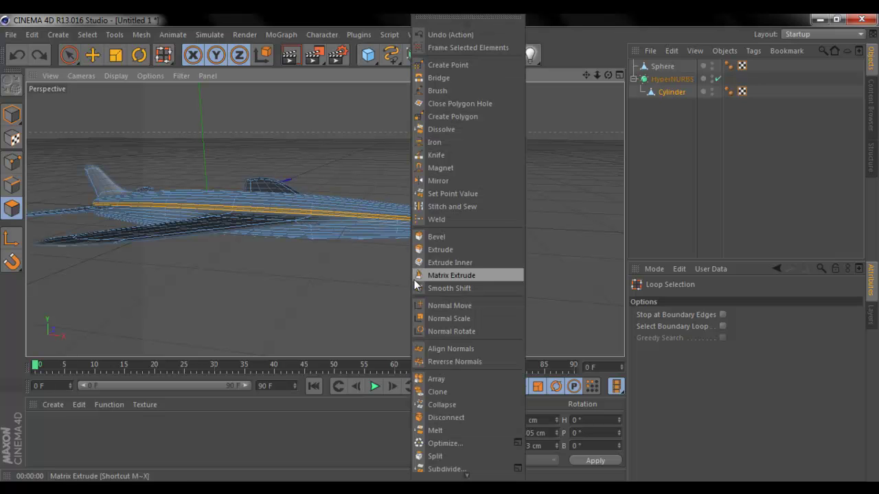
left_click(449, 249)
left_click_drag(596, 75, 439, 247)
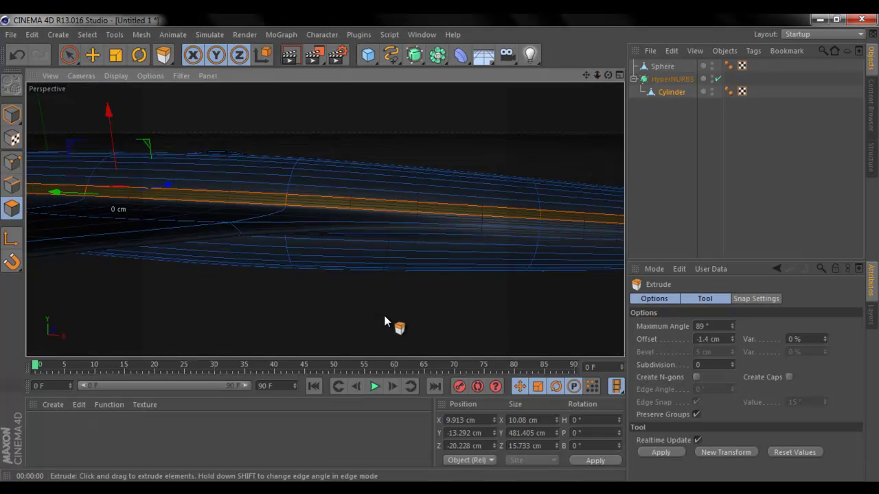
left_click_drag(384, 322, 439, 248)
key("ctrl+r")
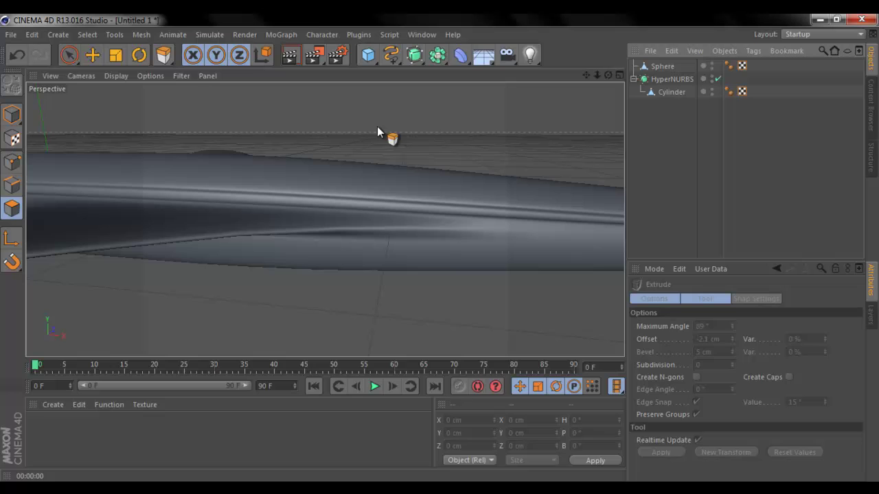
left_click(712, 95)
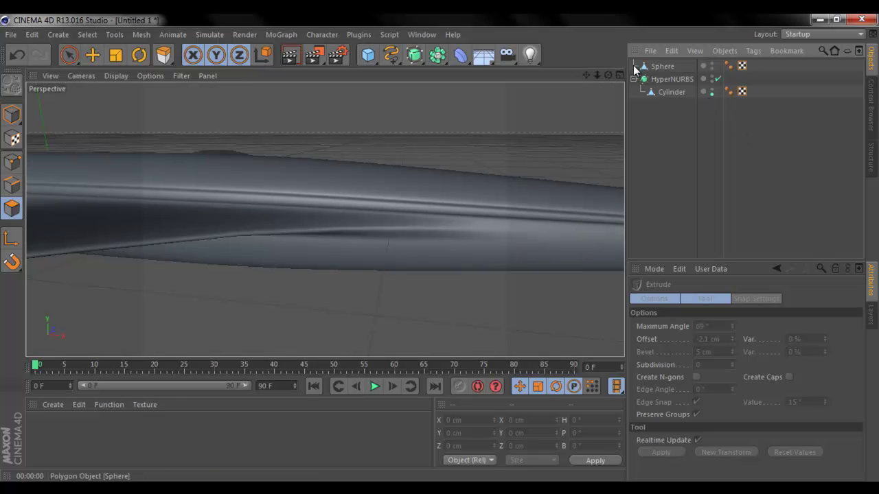
Select the Sphere and loop-select its lengthwise polygon band in line with the fuselage's side groove
mouse_move(597, 75)
left_mouse_down()
mouse_move(432, 248)
mouse_move(599, 77)
left_mouse_up()
left_click_drag(439, 248, 441, 248)
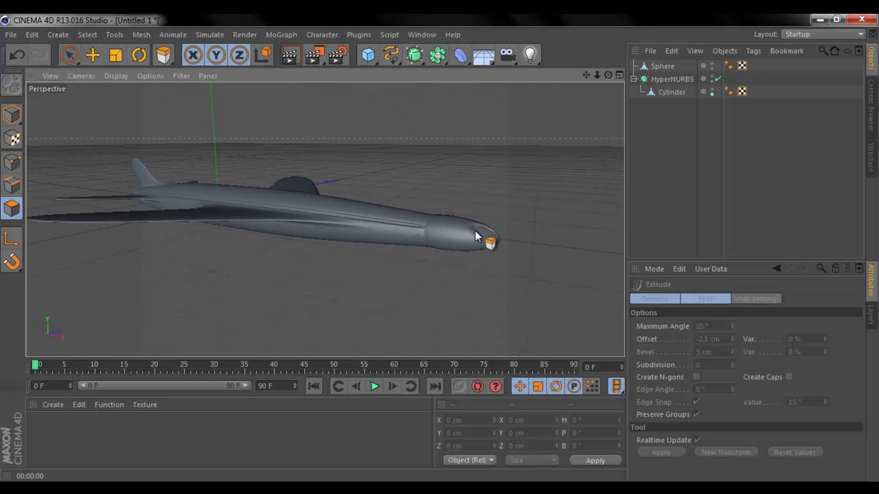
left_click(658, 66)
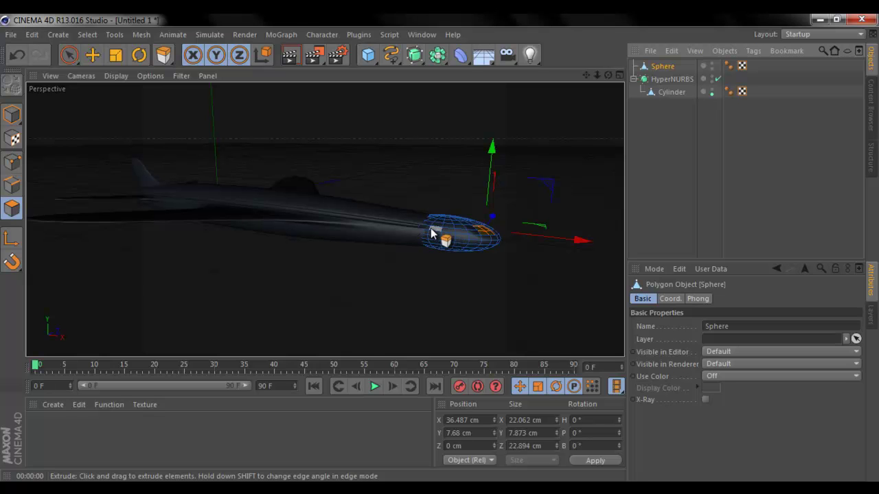
key("u")
key("l")
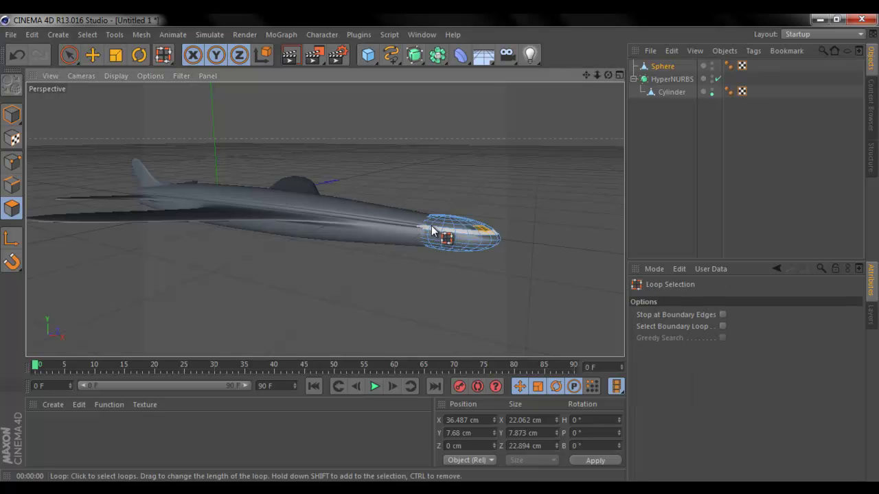
left_click(432, 231)
Extrude the Sphere's selected band inward with an offset of -0.6 cm and deselect everything
right_click(376, 291)
left_click(416, 276)
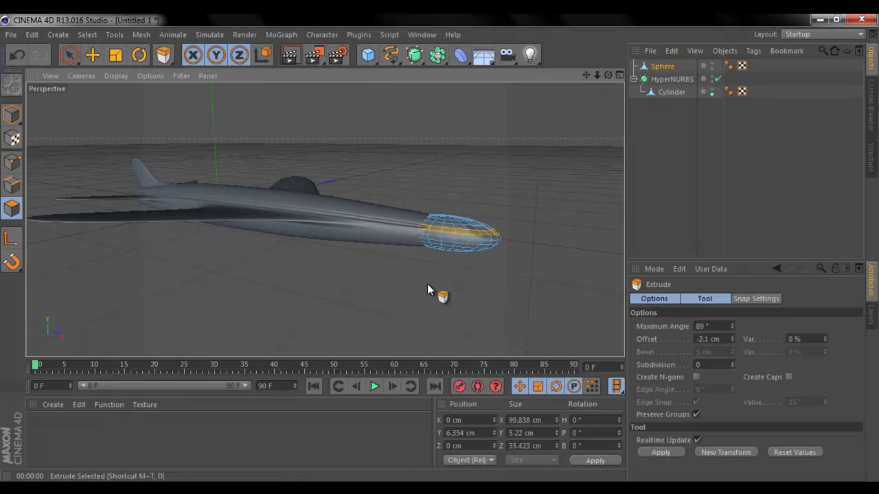
left_click_drag(427, 284, 439, 248)
left_click(720, 170)
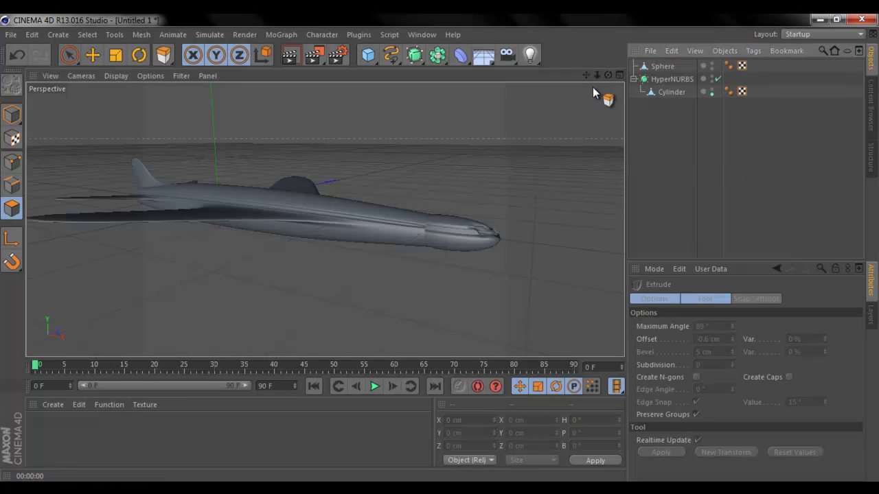
Render the active view and inspect the aircraft's nose from the front
left_click_drag(607, 75, 436, 248)
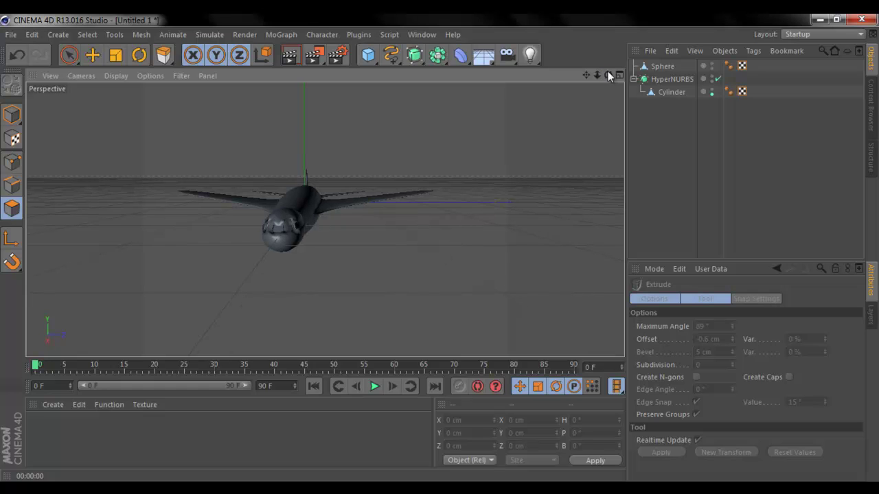
left_click(289, 56)
left_click(734, 140)
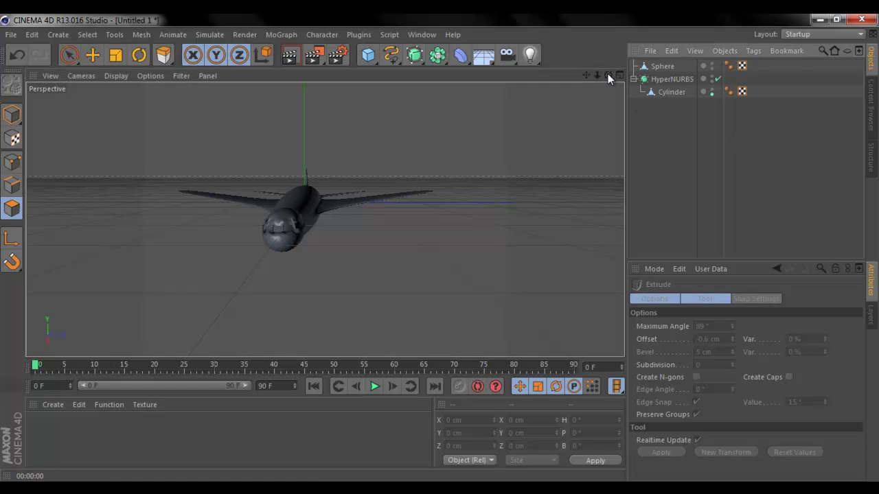
Try to extrude the tail fin's side polygons on the Cylinder with an offset of -0.6 cm
left_click_drag(608, 74, 438, 247)
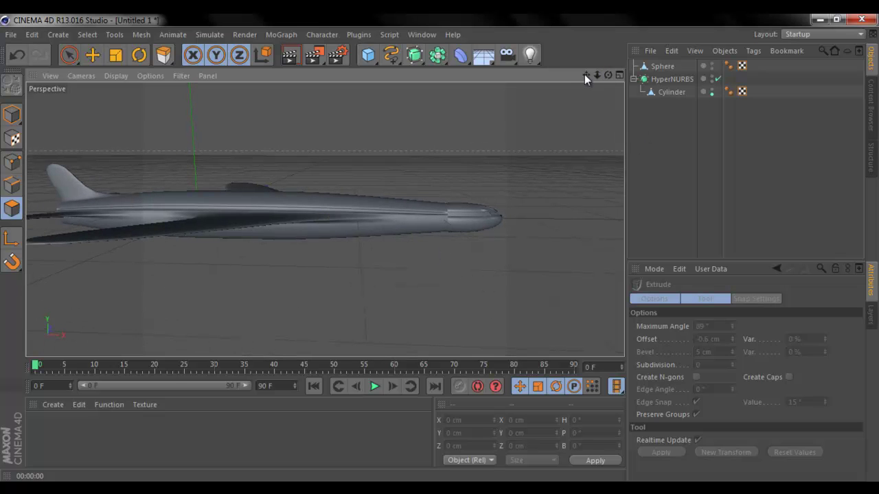
mouse_move(586, 75)
left_mouse_down()
mouse_move(459, 252)
mouse_move(435, 251)
mouse_move(412, 230)
left_mouse_up()
left_click(386, 204)
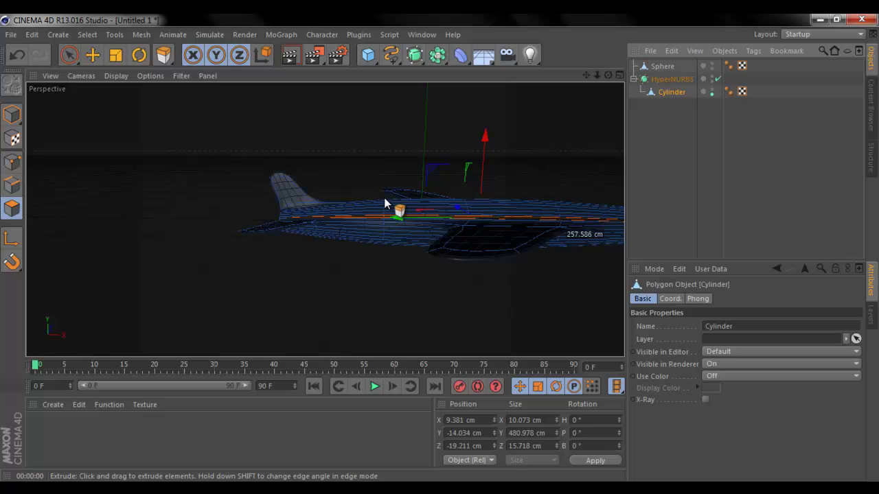
left_click(285, 192)
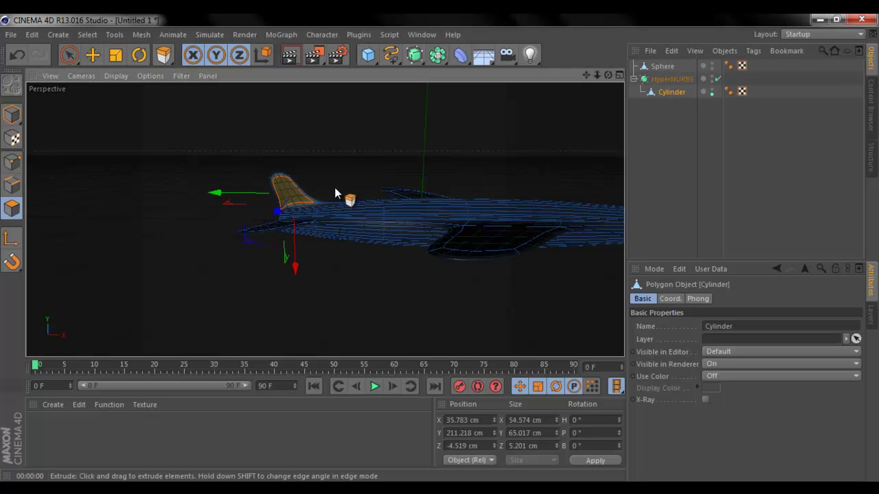
right_click(545, 145)
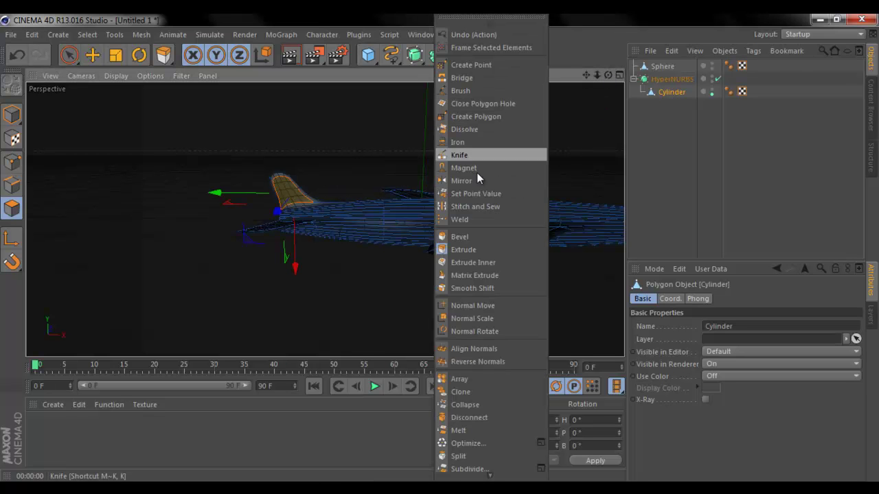
left_click(472, 249)
left_click_drag(431, 242, 439, 248)
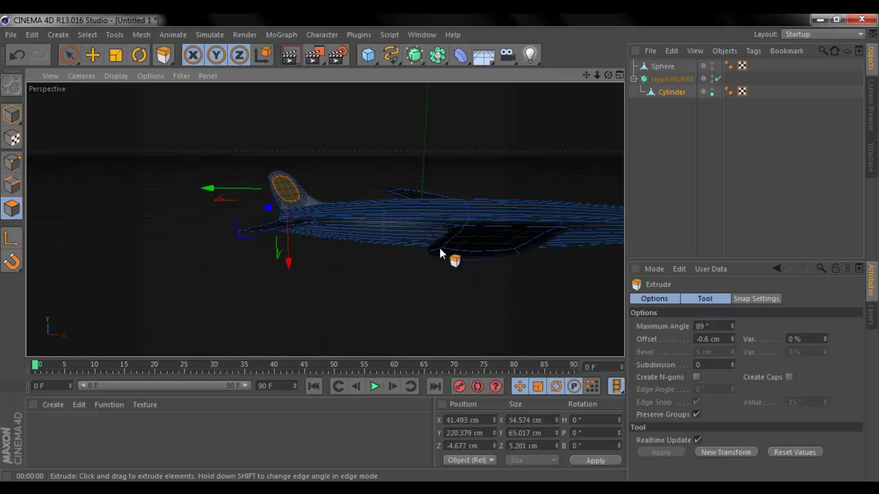
left_click(675, 130)
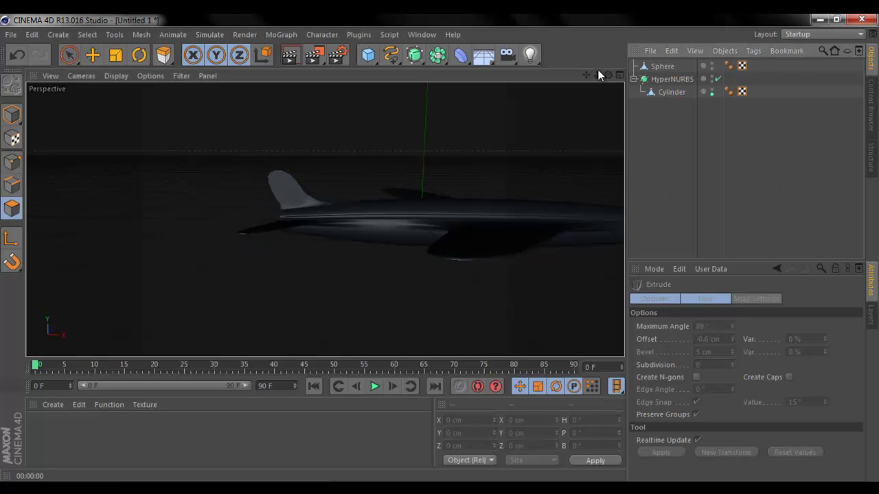
key("ctrl+z")
left_click(762, 140)
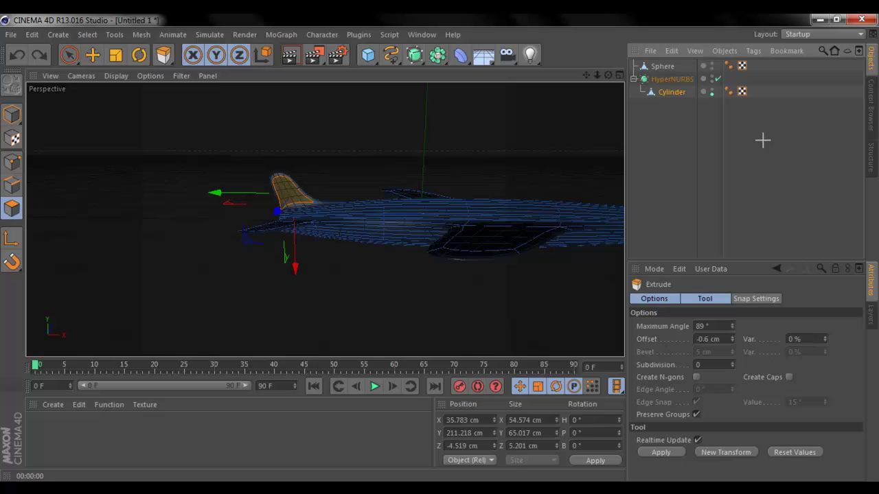
Select the Sphere, HyperNURBS and Cylinder together and try to rotate them in polygon mode from a front view
mouse_move(609, 74)
left_mouse_down()
mouse_move(430, 246)
mouse_move(444, 246)
mouse_move(434, 248)
mouse_move(599, 73)
left_mouse_up()
mouse_move(436, 248)
left_mouse_down()
mouse_move(457, 248)
mouse_move(440, 248)
left_mouse_up()
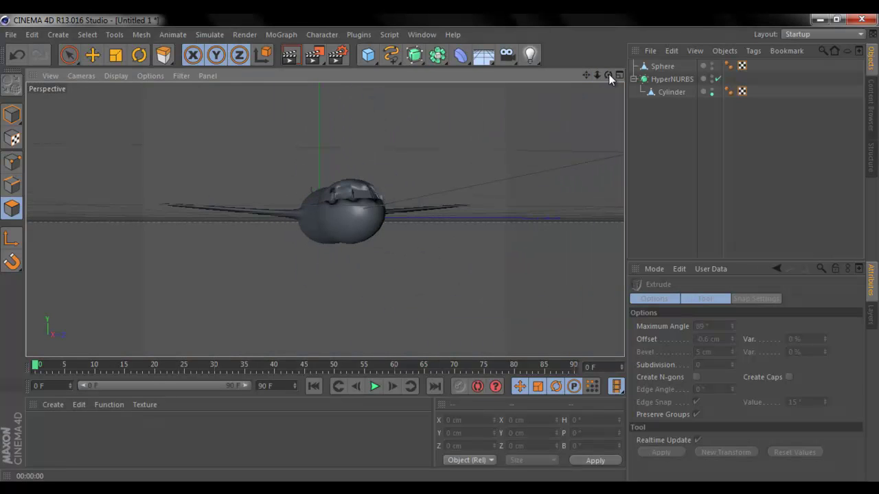
left_click_drag(609, 74, 441, 248)
left_click_drag(680, 103, 672, 58)
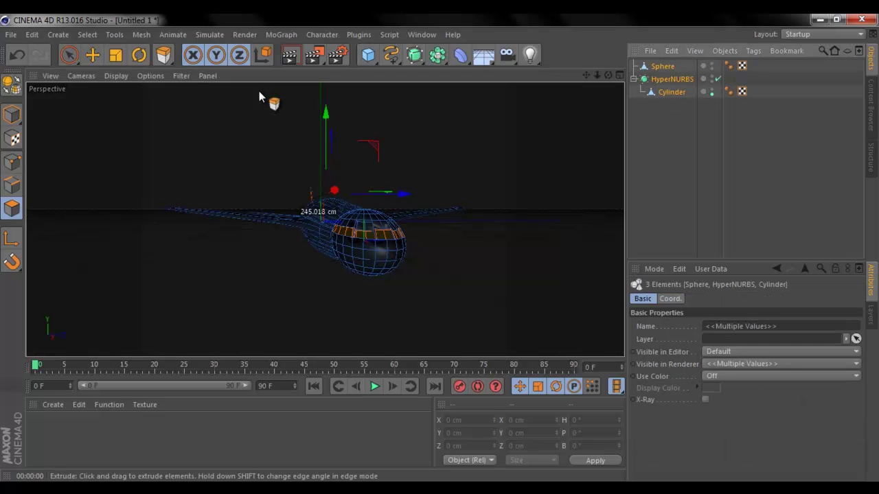
left_click(150, 55)
left_click_drag(341, 169, 330, 169)
key("ctrl+z")
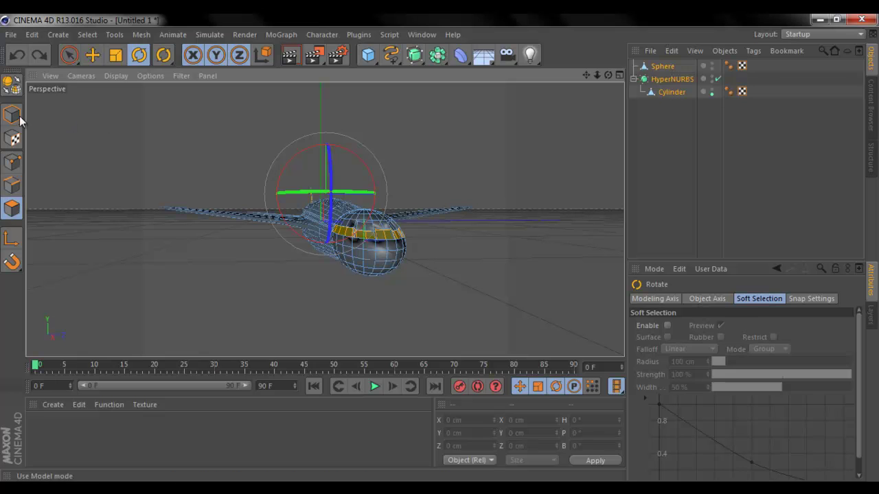
Switch to Model mode and try tilting the whole selected aircraft with the Rotate tool
left_click(12, 115)
left_click_drag(347, 209, 338, 247)
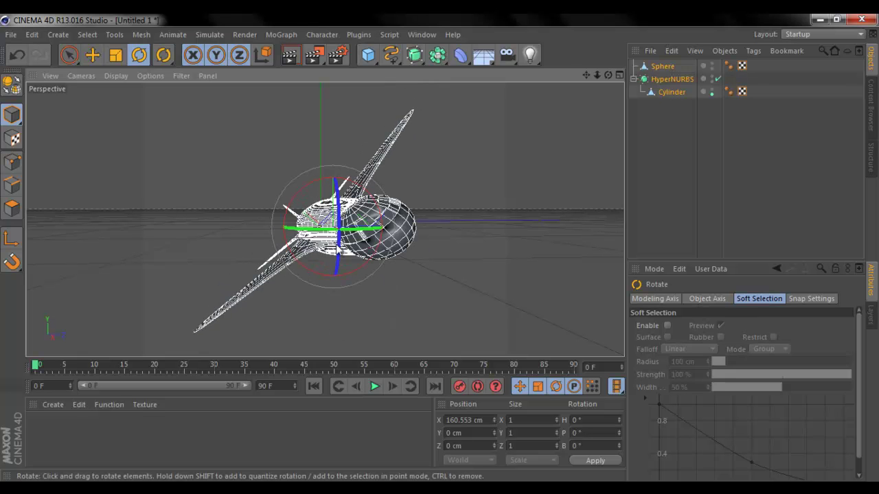
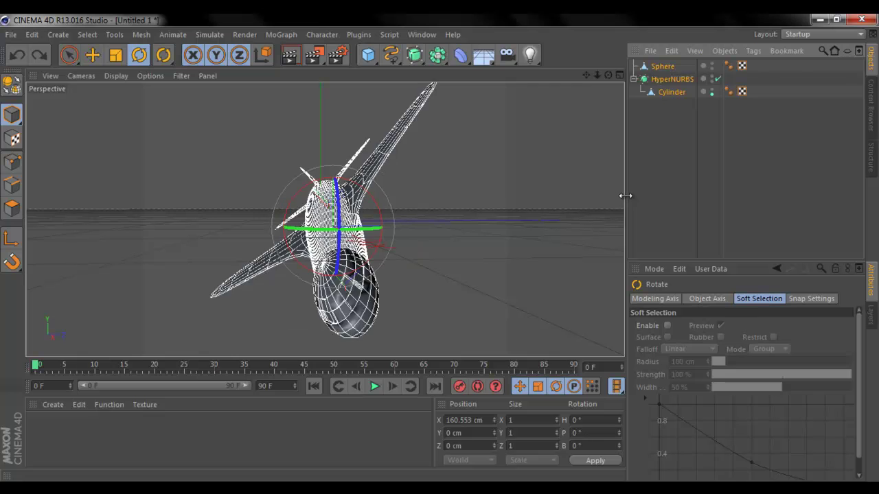
left_click_drag(608, 74, 650, 106)
left_click(743, 138)
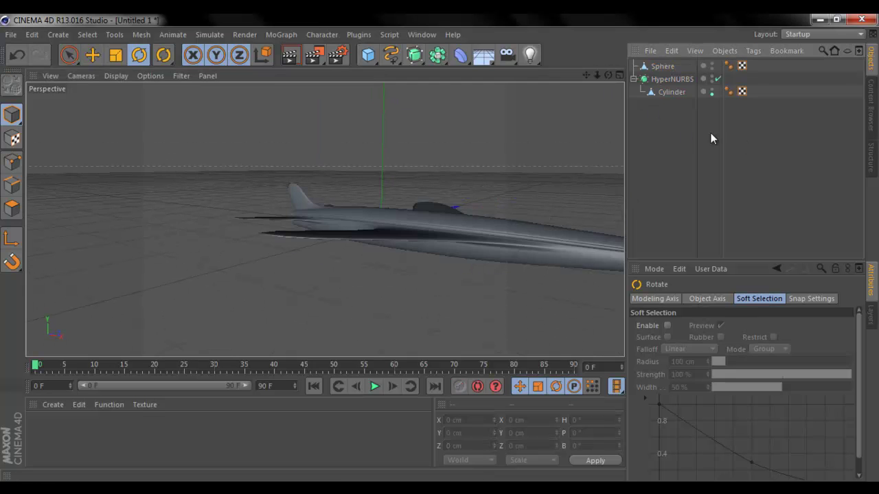
Collapse the HyperNURBS hierarchy and add a Cylinder primitive with a radius of 7 cm and a reduced height
left_click(635, 80)
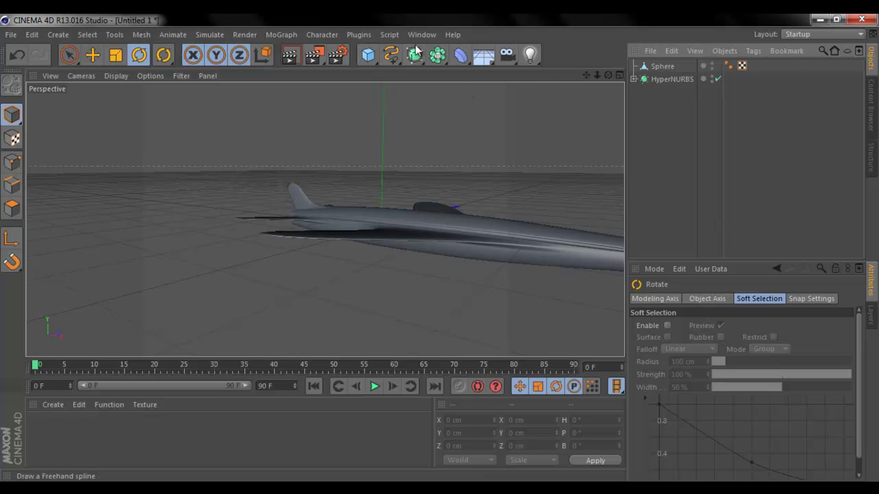
left_click_drag(589, 73, 437, 252)
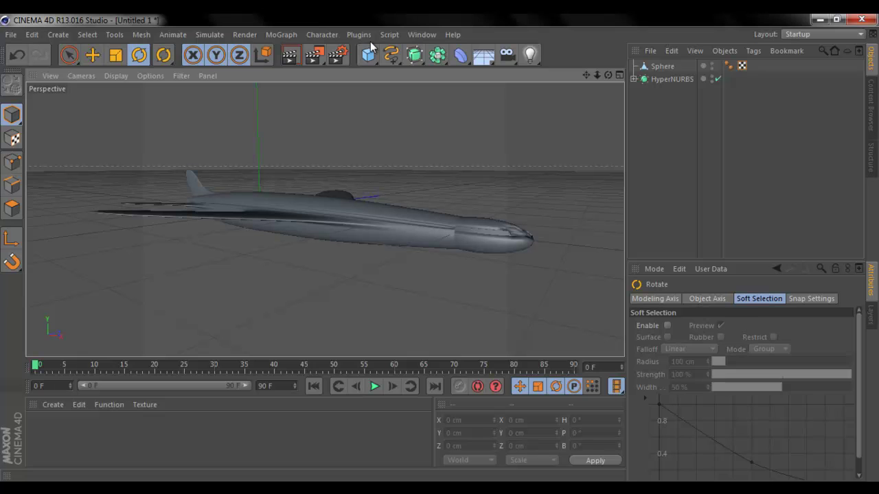
left_click_drag(372, 57, 599, 71)
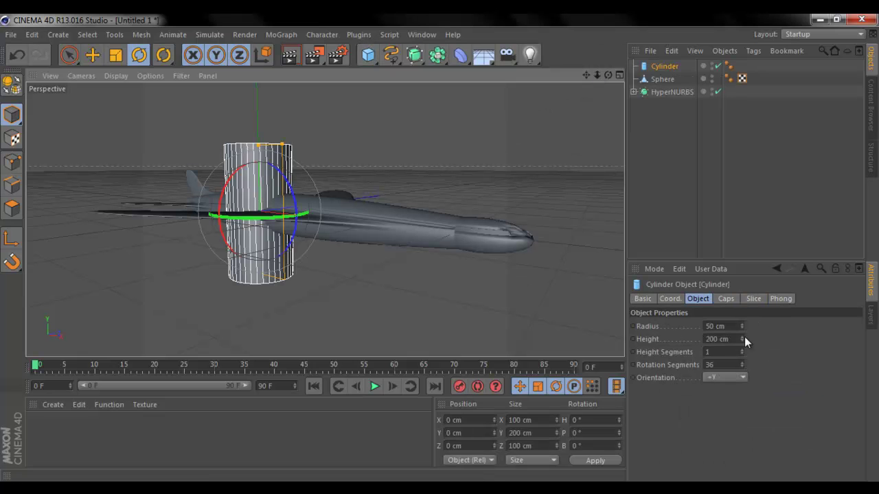
left_click_drag(740, 328, 740, 357)
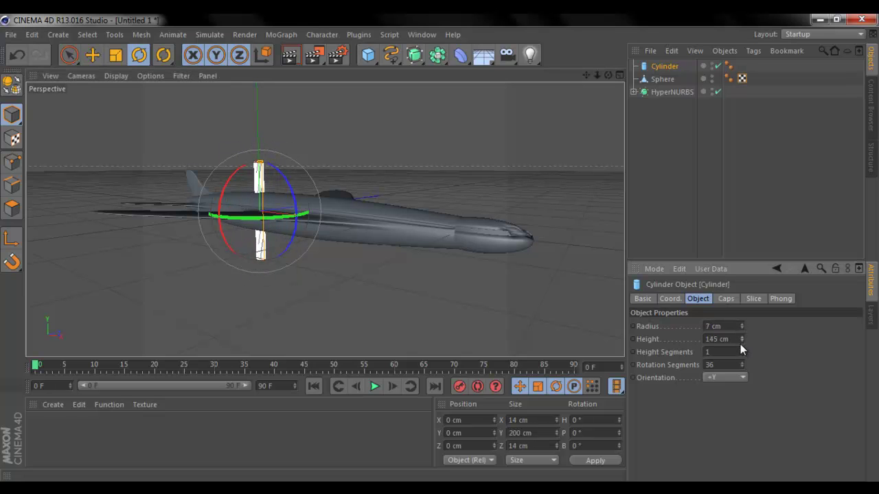
Select the Sphere and HyperNURBS without the new Cylinder and move the aircraft along the X axis, clear of the Cylinder
left_click(673, 92, "shift")
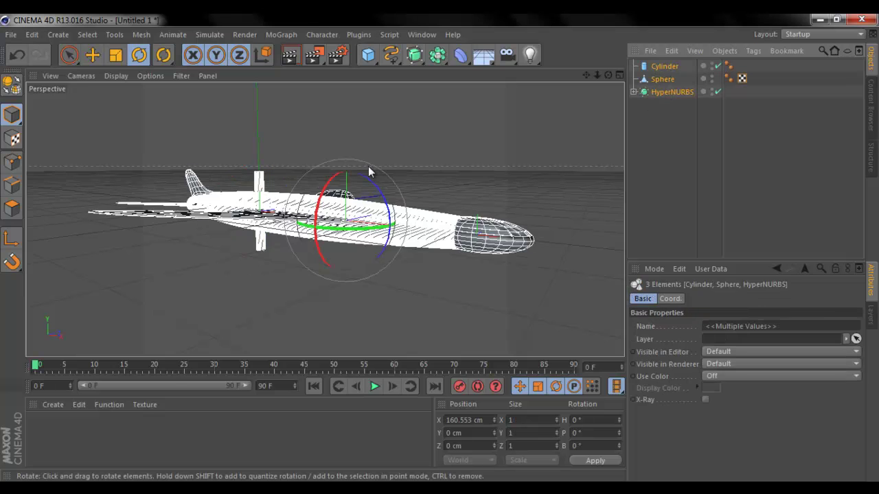
left_click(657, 152)
left_click_drag(656, 81, 658, 66)
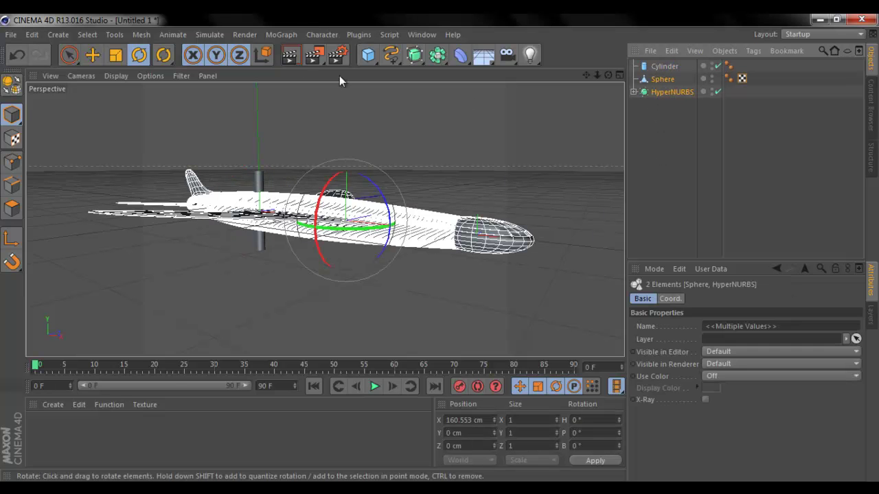
left_click(92, 55)
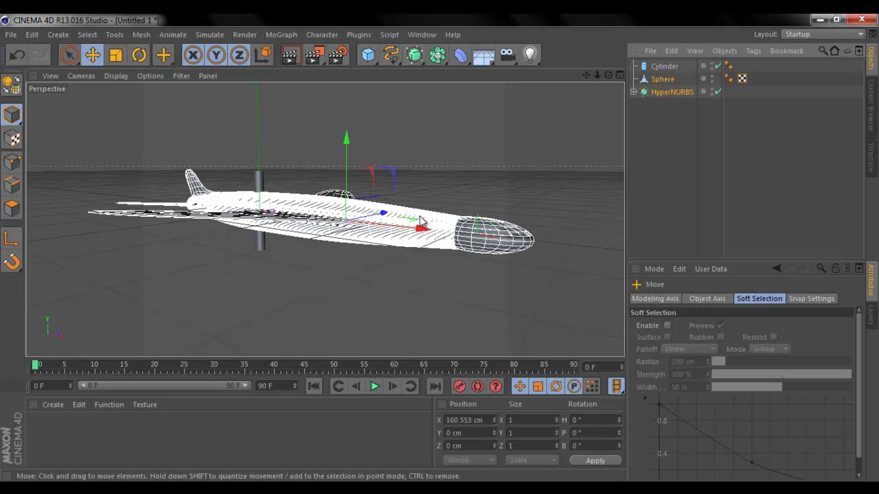
left_click_drag(416, 224, 443, 244)
Set the new Cylinder's height to 106 cm and its height segments to 8
left_click(667, 64)
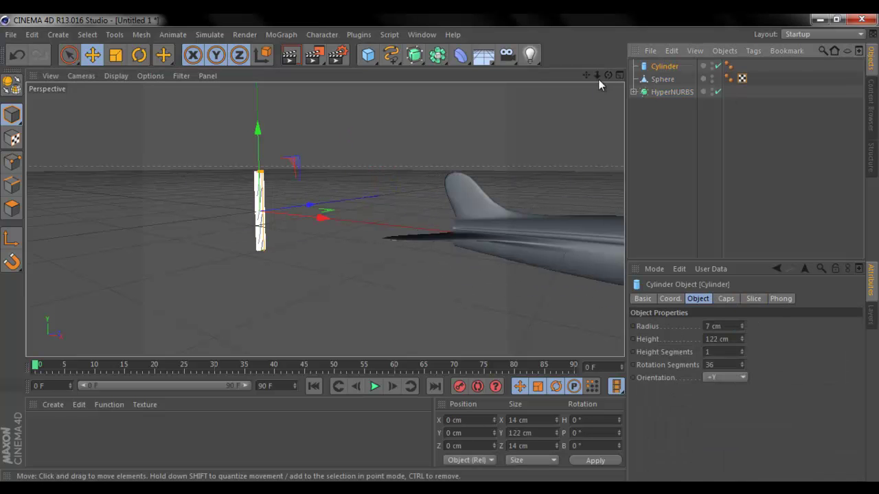
left_click_drag(597, 74, 441, 253)
right_click_drag(441, 254, 449, 255, "alt")
middle_click_drag(449, 254, 437, 251, "alt")
left_click_drag(437, 252, 433, 253)
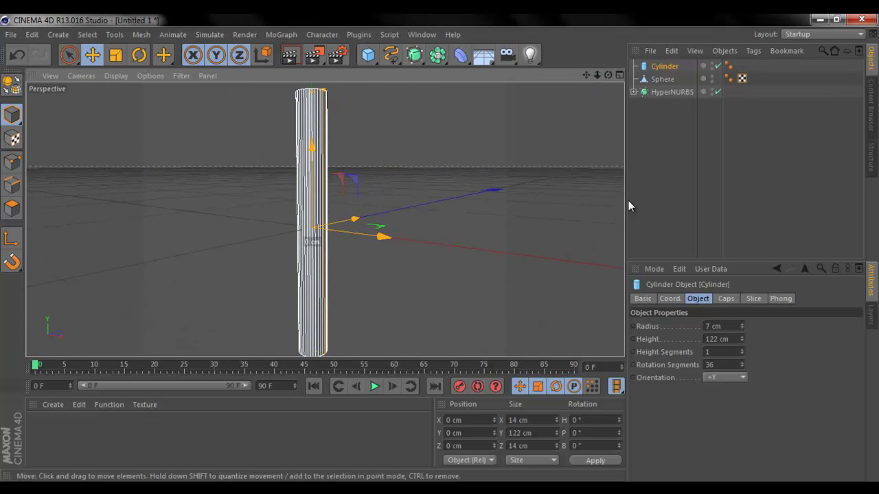
mouse_move(743, 341)
left_mouse_down()
mouse_move(743, 353)
mouse_move(744, 338)
left_mouse_up()
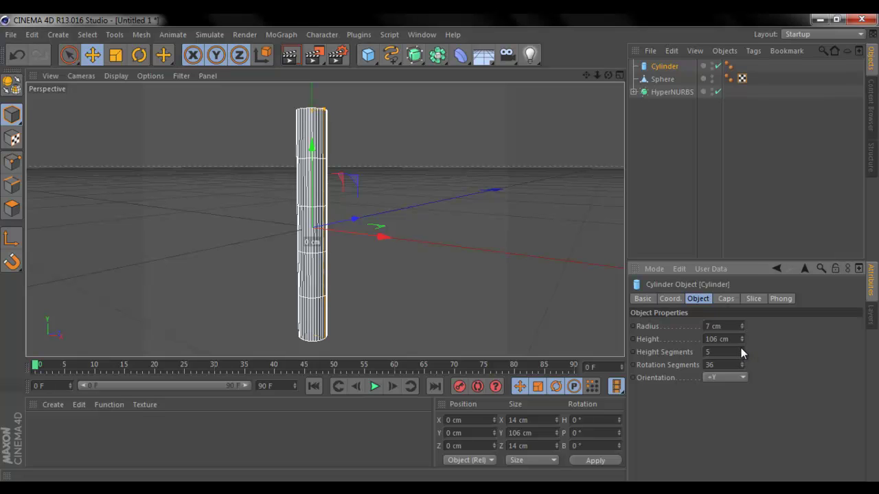
left_click(742, 351)
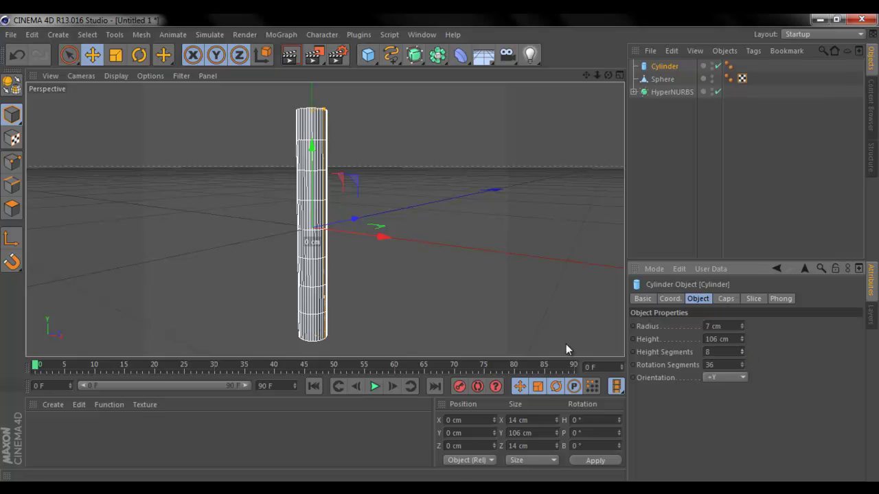
Make the Cylinder editable and bevel its top cap polygons with a 4.1 cm extrusion and 4.1 cm inner offset
left_click(12, 84)
left_click(12, 208)
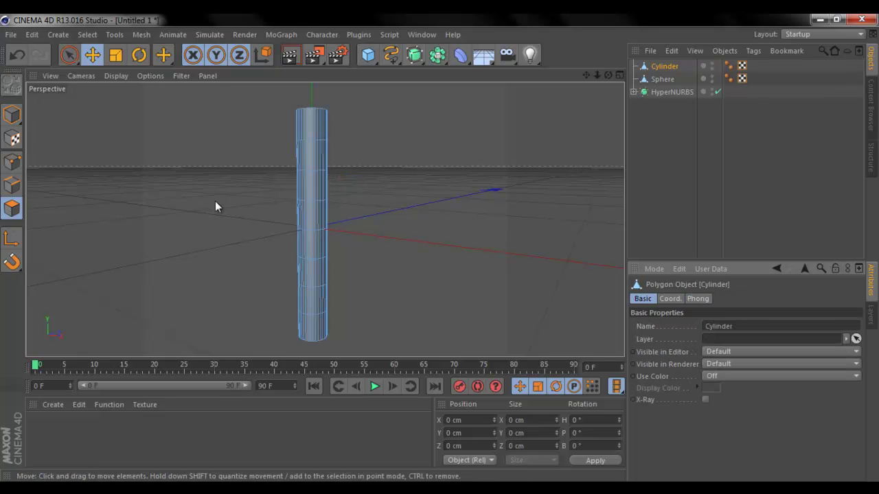
key("u")
key("l")
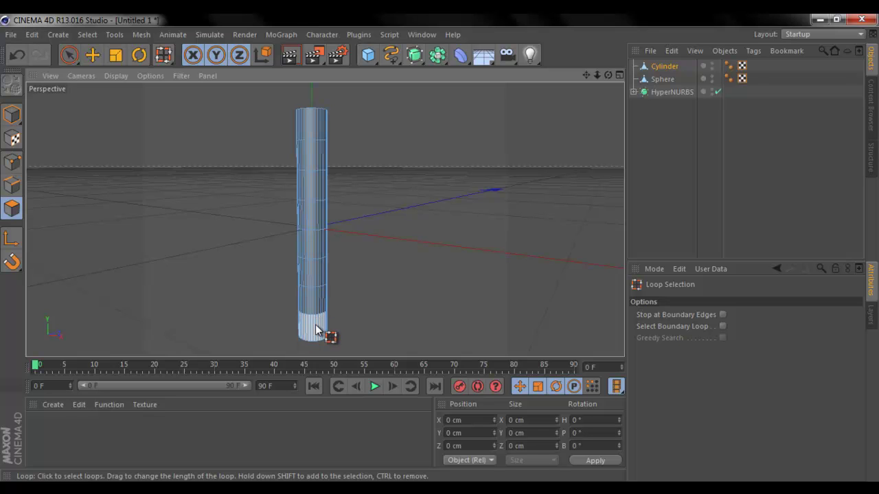
left_click_drag(608, 75, 369, 222)
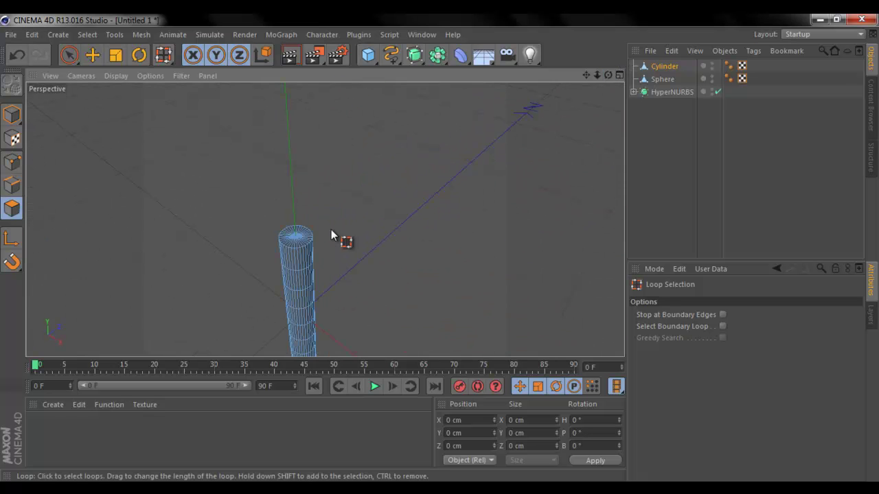
left_click(304, 247)
right_click(329, 138)
left_click(383, 236)
left_click(642, 160)
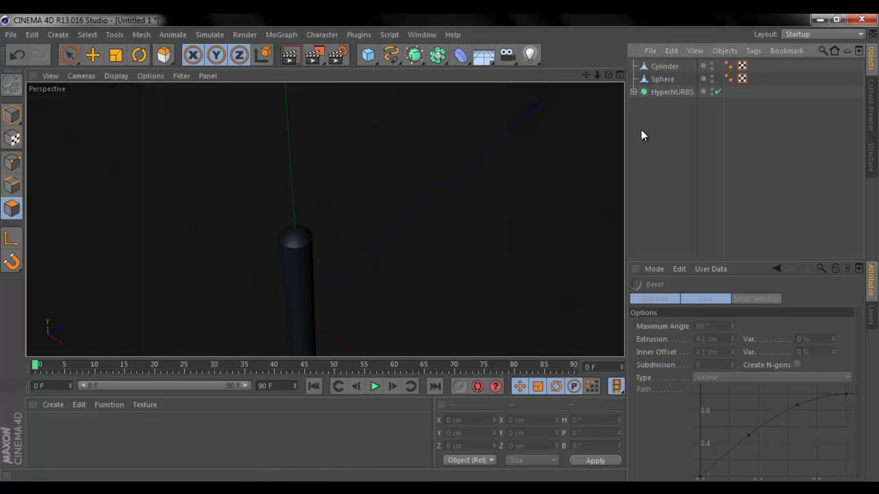
Loop-select the Cylinder's bottom cap and Matrix Extrude it in 8 steps with a 0.05 cm Z move and 80% scale
left_click_drag(608, 75, 442, 254)
left_click_drag(604, 75, 603, 77)
left_click(663, 66)
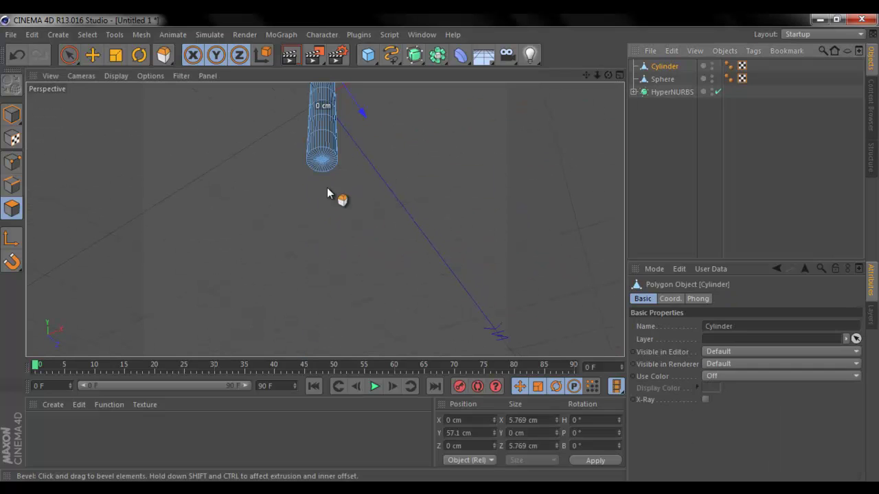
left_click(325, 159)
key("u")
key("l")
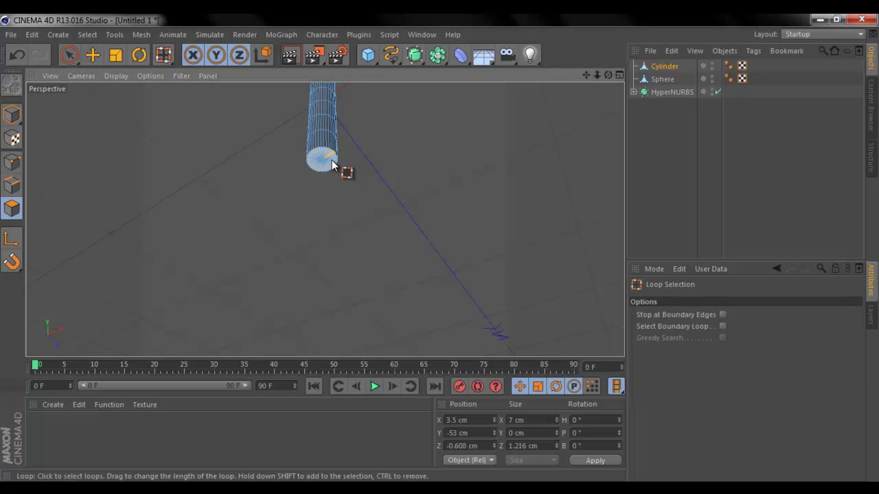
left_click(332, 160)
right_click(352, 181)
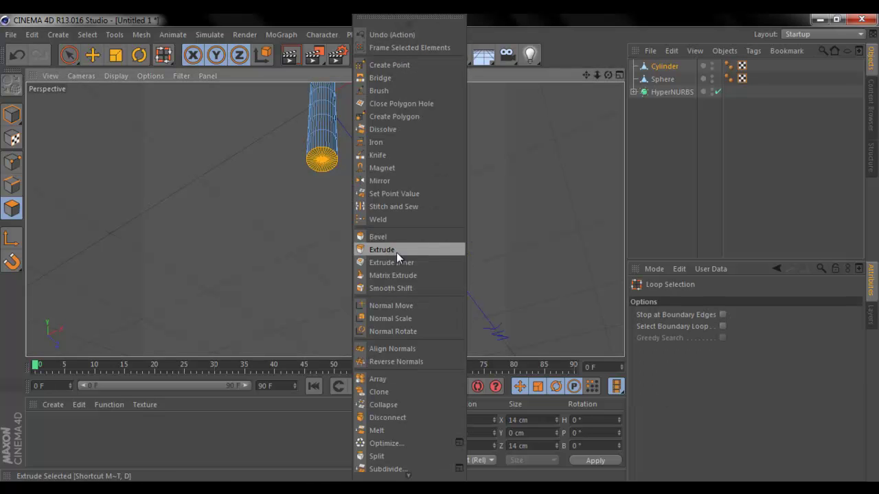
left_click(389, 275)
left_click_drag(385, 276, 447, 257)
key("ctrl+z")
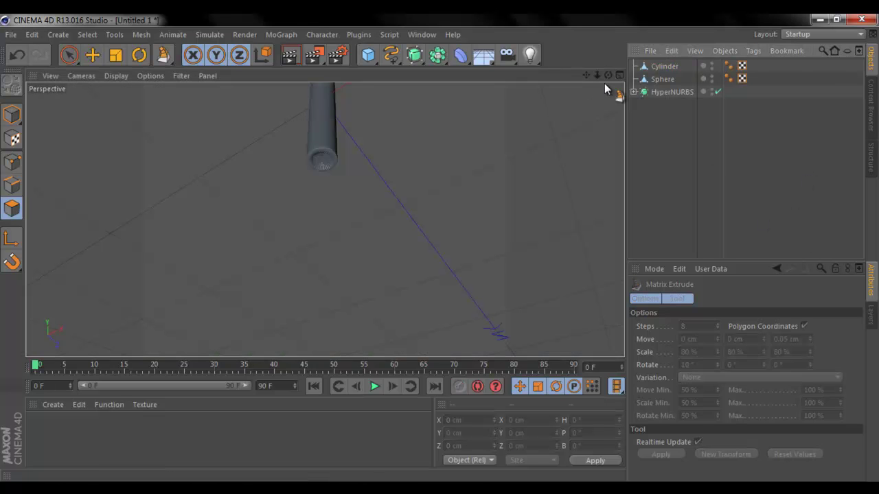
Select pairs of adjacent side polygons in the Cylinder's lowest segment at three spots around it, ready for Extrude
left_click_drag(606, 74, 442, 255)
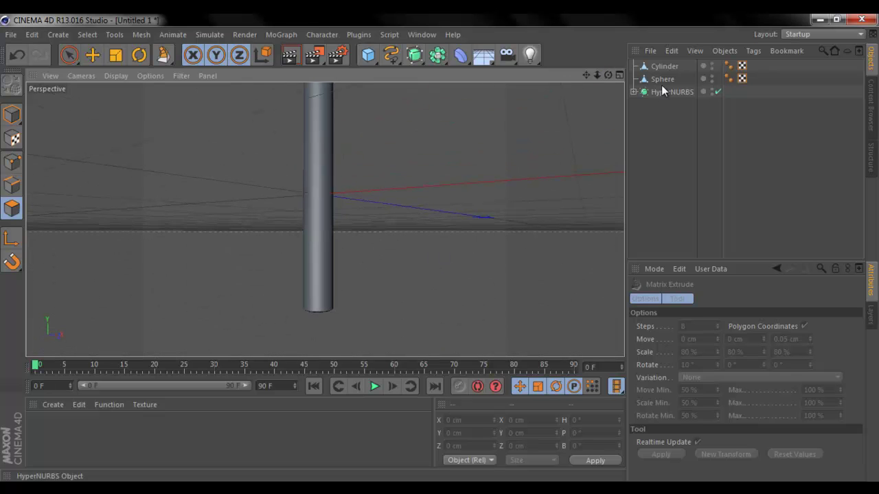
left_click(665, 66)
left_click_drag(608, 74, 440, 251)
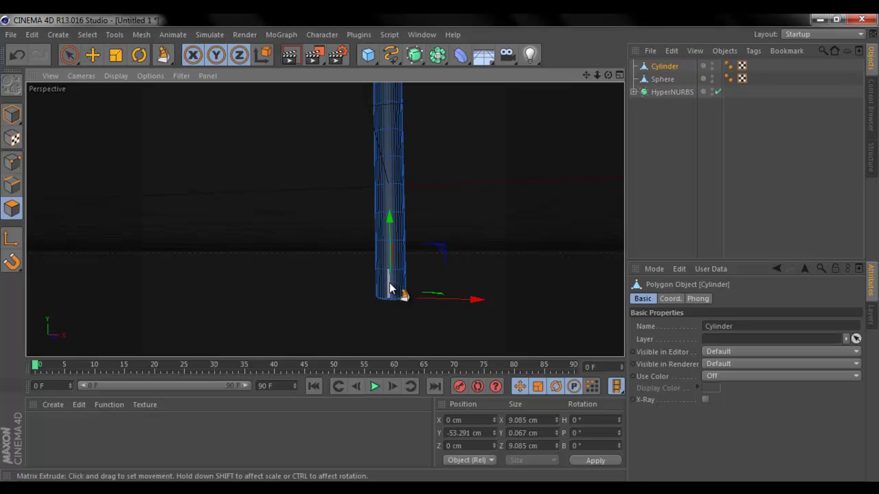
left_click_drag(390, 288, 394, 284)
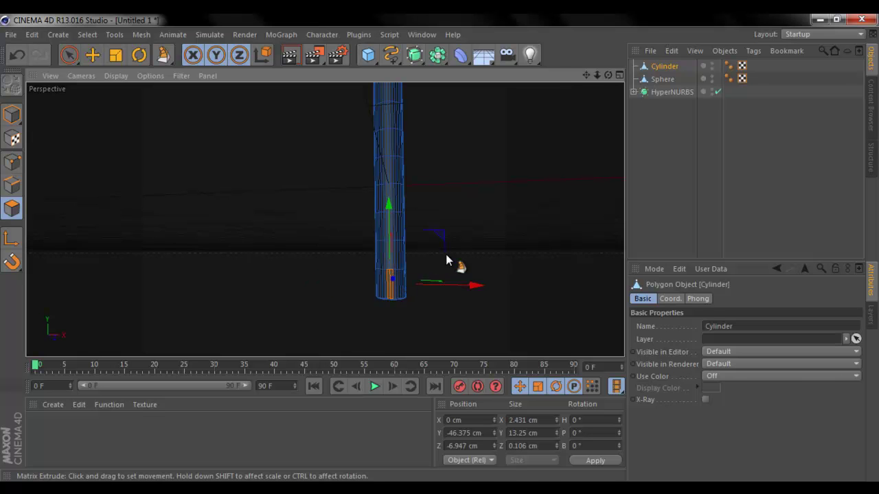
right_click(461, 267)
left_click(467, 251)
left_click_drag(605, 75, 445, 253)
left_click_drag(598, 75, 439, 251)
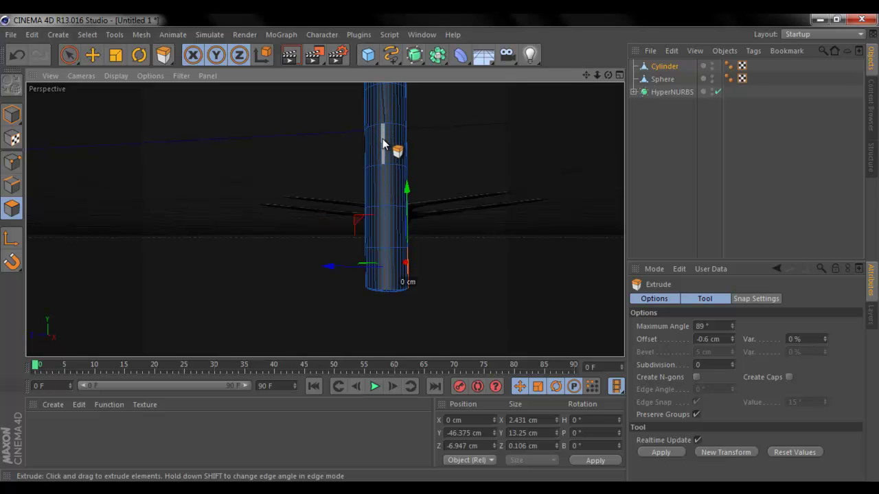
left_click(383, 261)
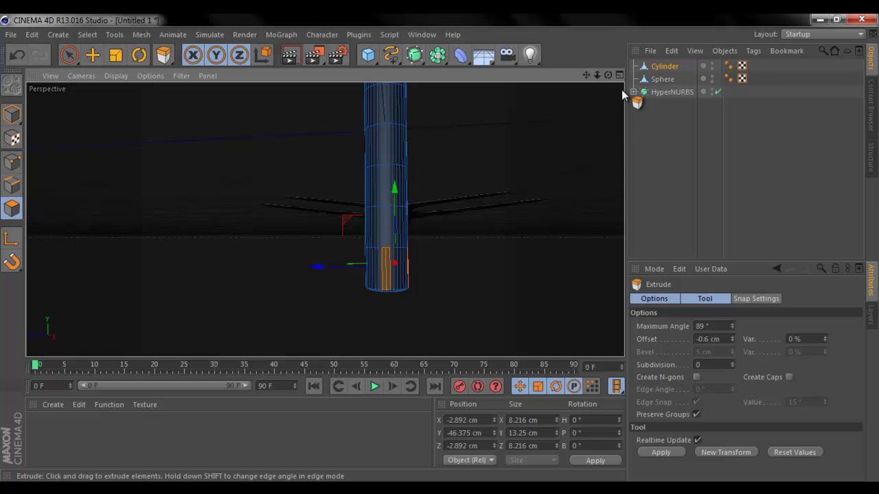
left_click_drag(608, 76, 439, 253)
left_click_drag(585, 75, 439, 252)
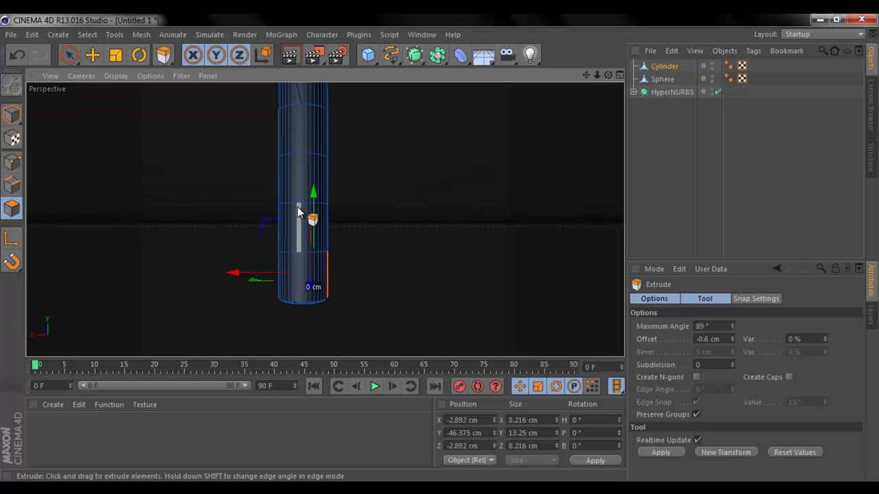
left_click(299, 264)
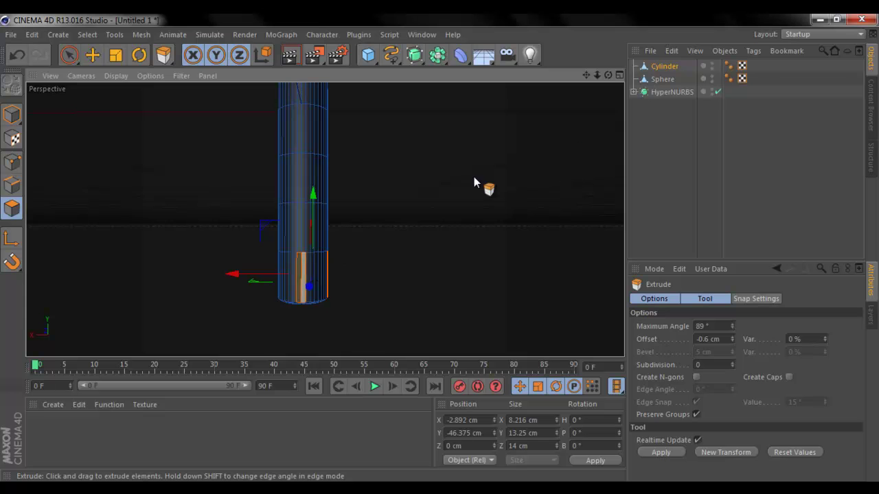
Try extruding the three selected polygon pairs by 23.2 cm and scaling down their end faces
left_click_drag(608, 75, 440, 255)
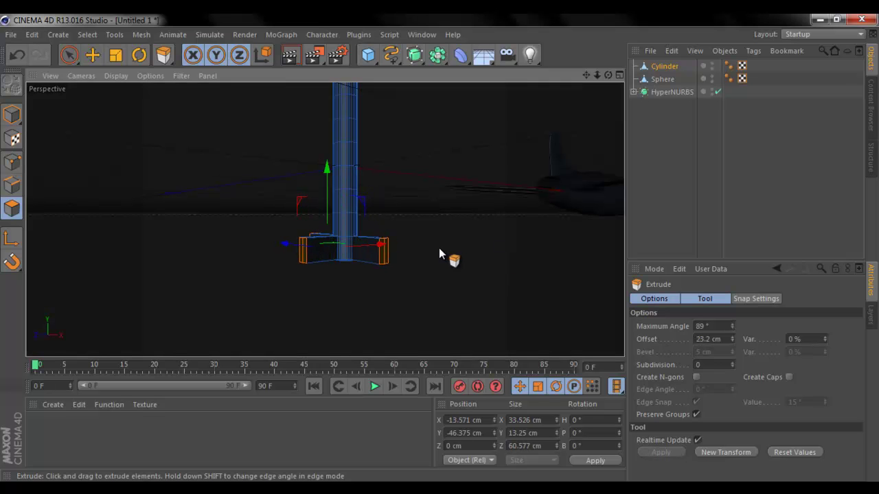
left_click(116, 55)
left_click_drag(203, 154, 80, 226)
Try extruding the scaled end faces by a further 13.6 cm, then undo the extrusions
right_click(168, 209)
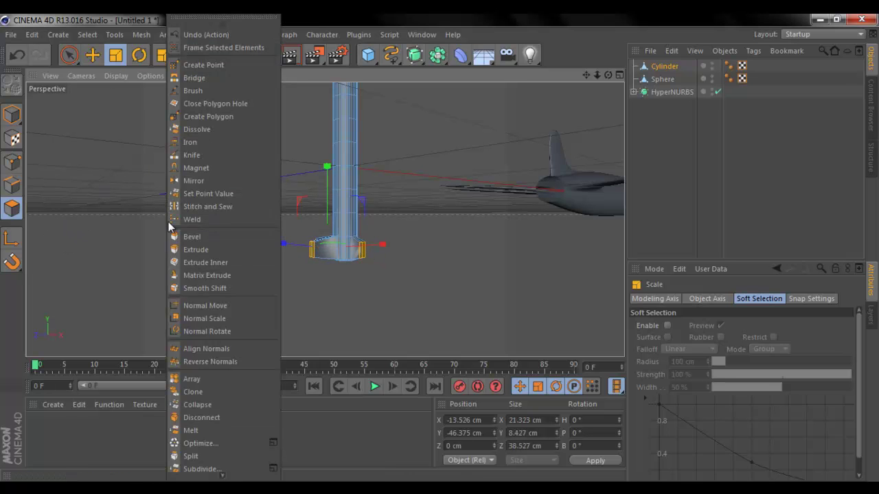
left_click(196, 249)
left_click_drag(449, 254, 440, 254)
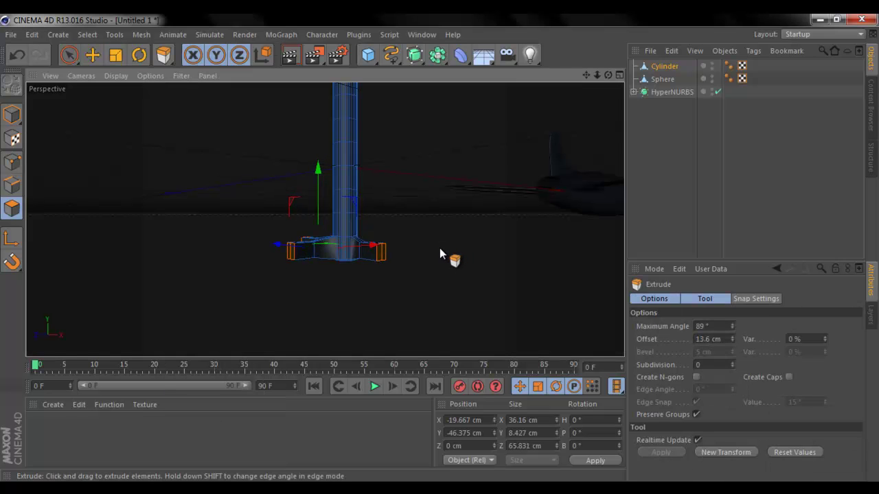
left_click(765, 180)
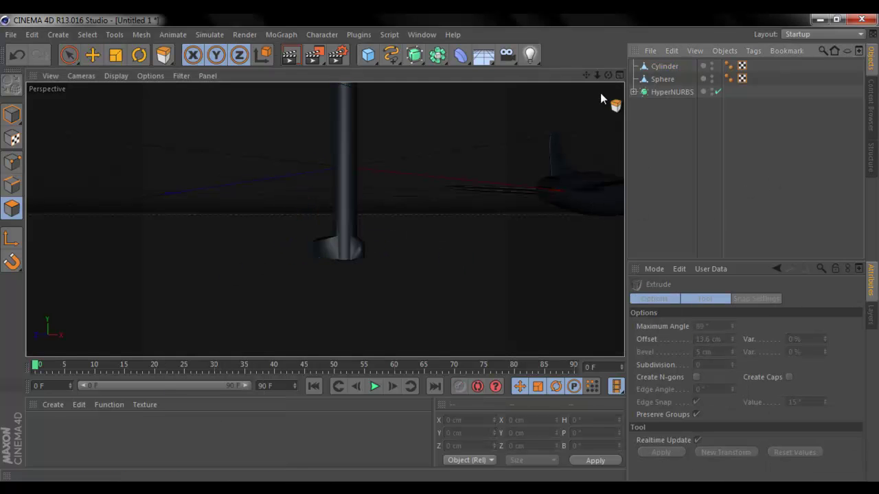
left_click_drag(609, 76, 440, 253)
key("ctrl+z")
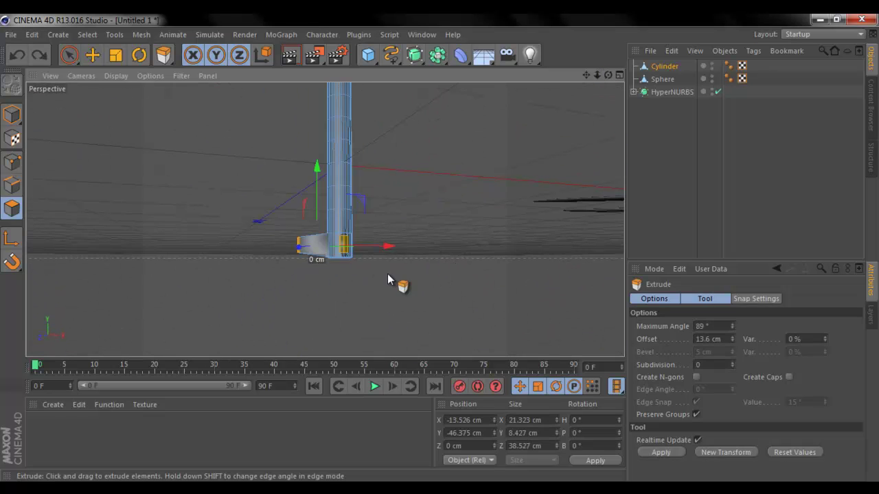
Try extruding the selected side polygons by 70 cm and scaling their ends, then undo both operations
left_click_drag(400, 290, 451, 249)
key("ctrl+z")
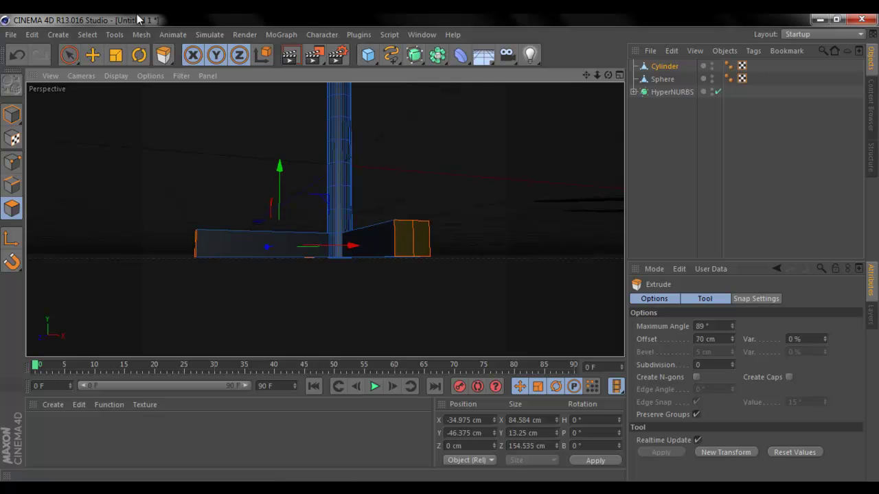
left_click(116, 54)
left_click_drag(183, 108, 348, 236)
left_click(823, 176)
left_click_drag(607, 76, 444, 250)
key("ctrl+z")
key("ctrl+z")
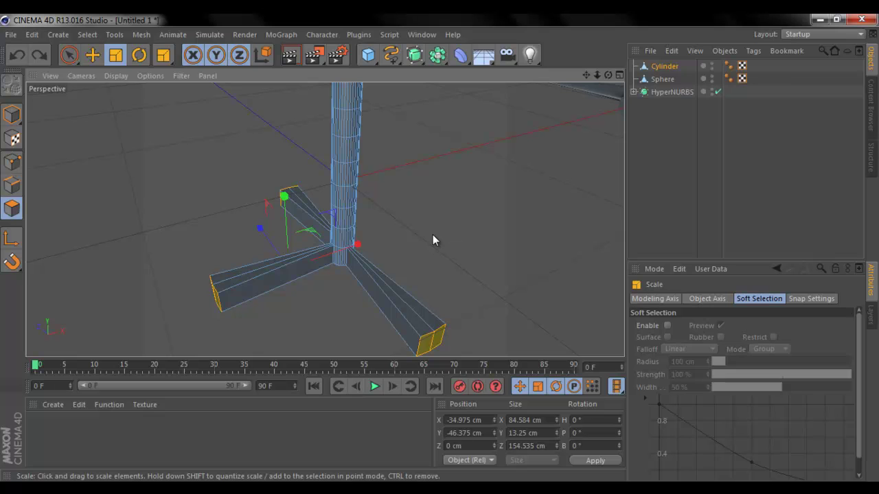
key("ctrl+z")
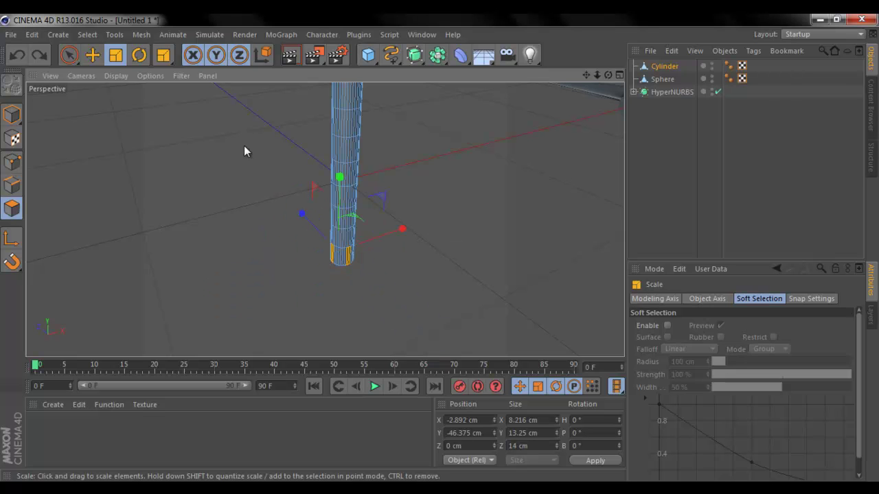
Try Matrix Extrude on the selected side polygons several times with 8 steps and 80% scale, undoing each attempt
right_click(200, 152)
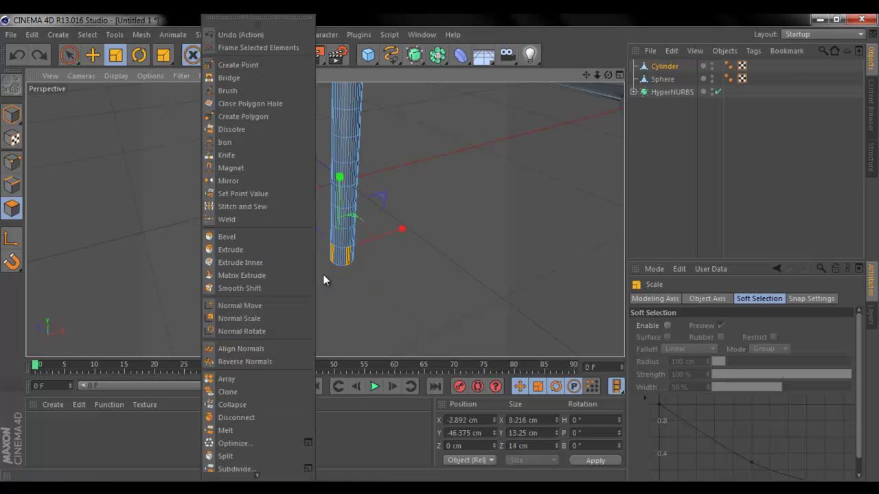
left_click(274, 274)
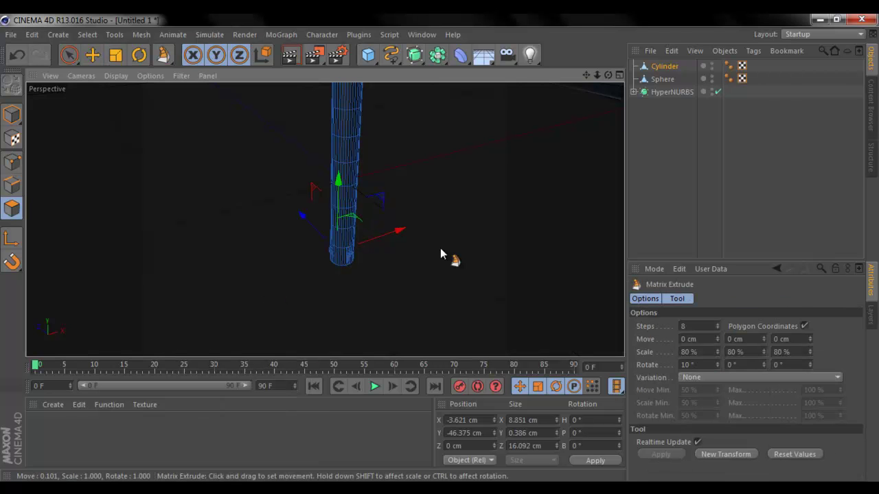
mouse_move(441, 252)
left_mouse_down()
mouse_move(440, 218)
mouse_move(264, 294)
mouse_move(441, 248)
left_mouse_up()
key("ctrl+z")
left_click(439, 255)
key("ctrl+z")
left_click(435, 255)
key("ctrl+z")
left_click_drag(280, 215, 440, 250)
key("ctrl+z")
Try beveling the selected side polygons with a 32.2 cm extrusion and inner offset, then undo the bevel
right_click(243, 244)
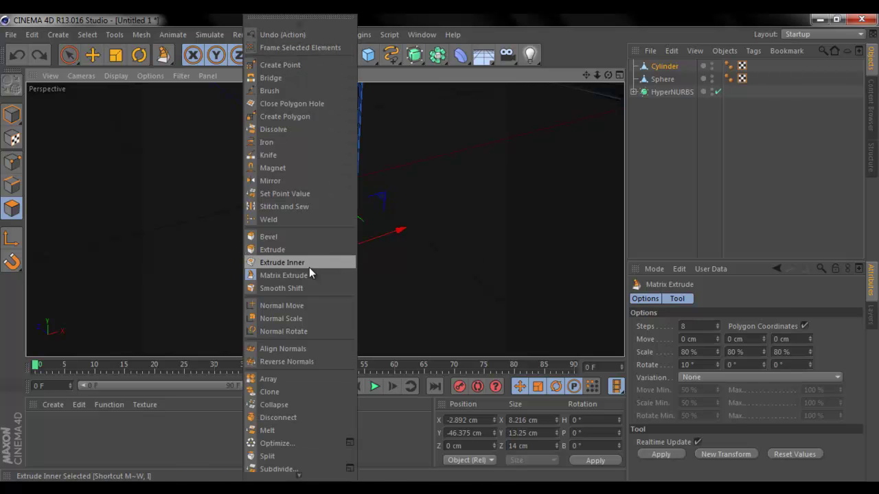
left_click(297, 249)
right_click(280, 242)
left_click(295, 236)
left_click_drag(293, 253, 443, 249)
left_click(804, 197)
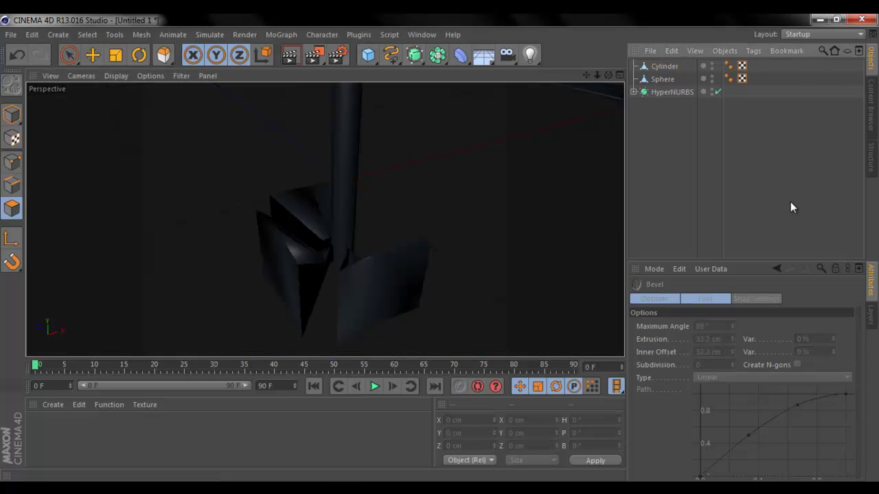
key("ctrl+z")
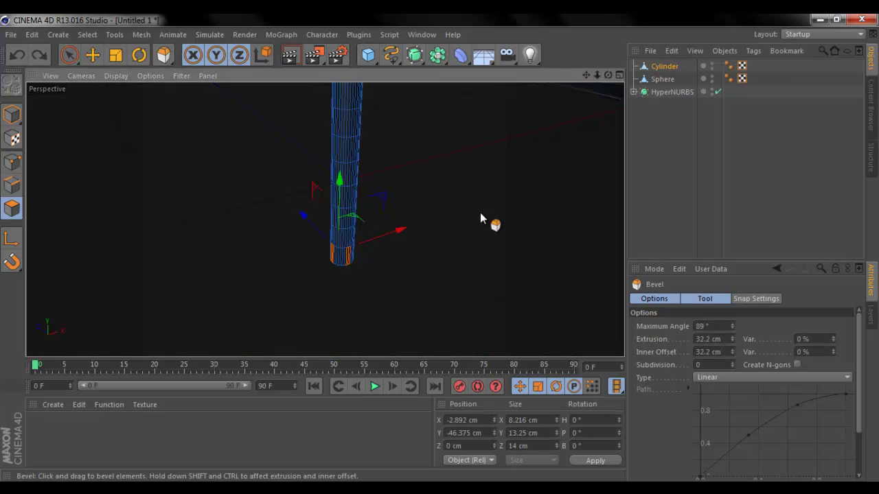
Extrude the selected side polygons at the cylinder's lower end by 27.2 cm to form the tail fins
right_click(398, 290)
left_click(444, 252)
mouse_move(444, 254)
left_mouse_down()
mouse_move(453, 257)
mouse_move(441, 255)
left_mouse_up()
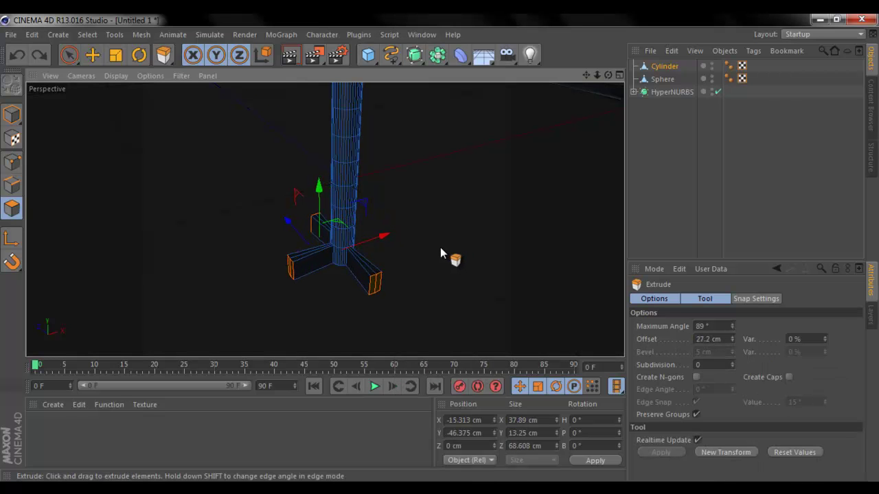
Add a HyperNURBS object and nest the finned cylinder in it to smooth the missile
left_click_drag(422, 60, 485, 82)
key("Delete")
left_click_drag(415, 55, 435, 66)
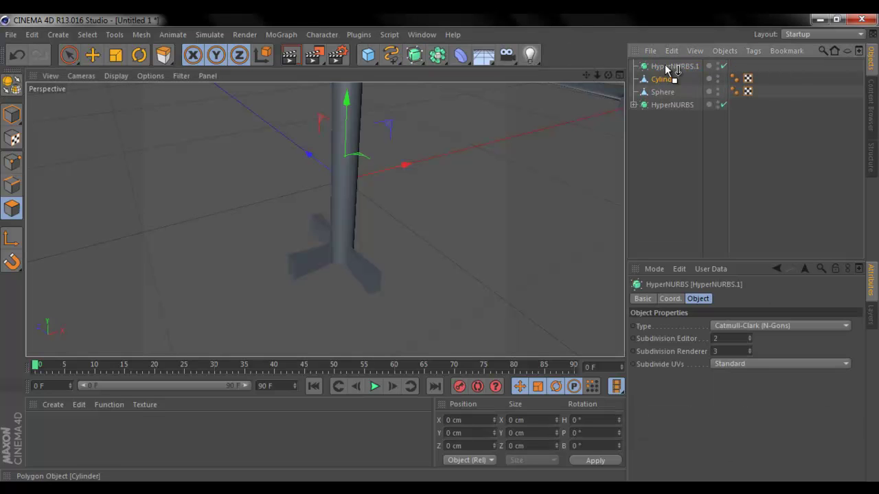
left_click_drag(665, 66, 668, 67)
left_click(741, 156)
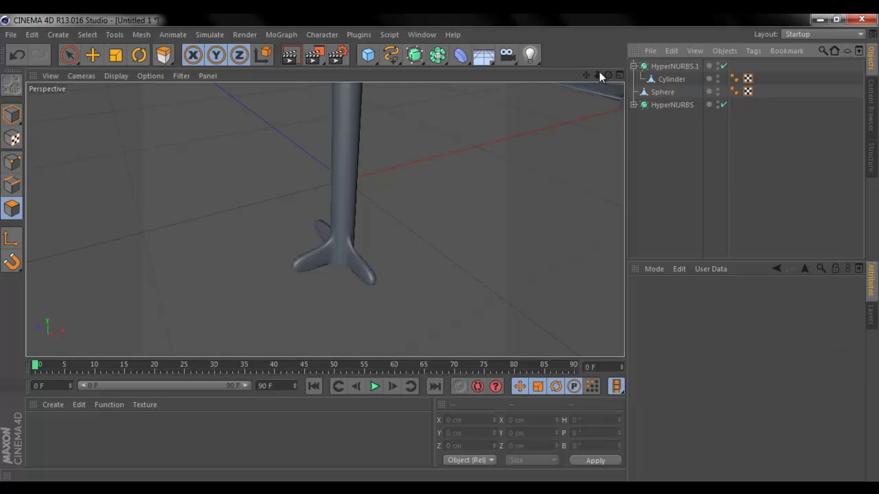
Try a bank rotation of -90° on the whole smoothed missile, undo it and set the bank to 90° instead
left_click_drag(598, 75, 438, 252)
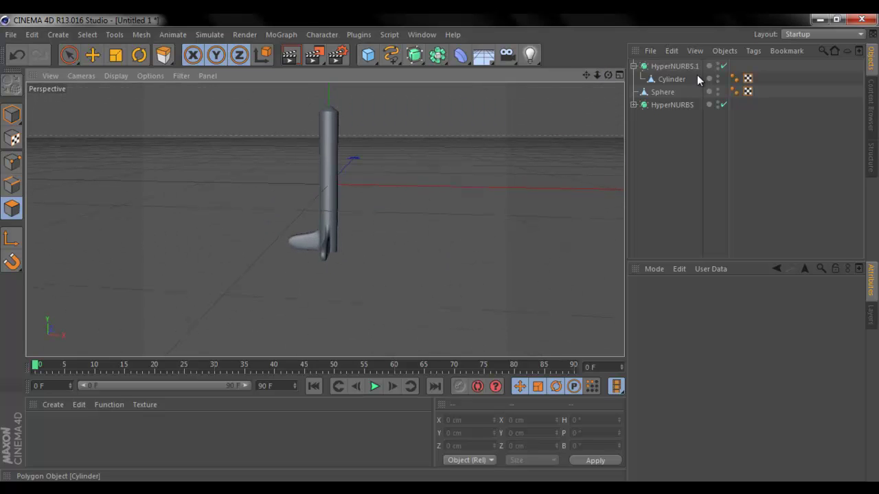
left_click(633, 66)
left_click(670, 66)
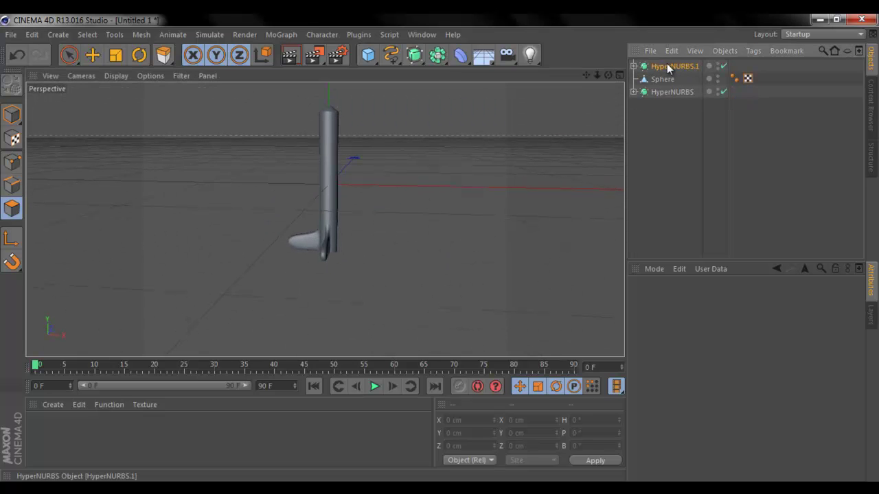
left_click(134, 56)
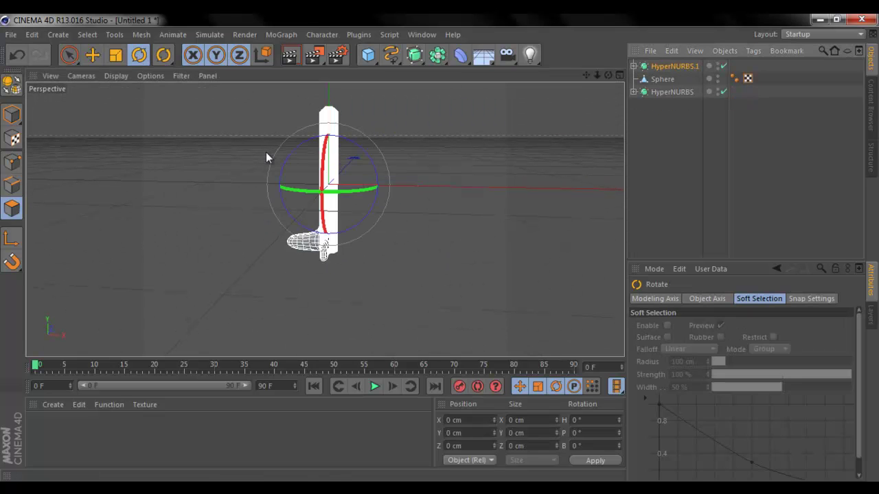
left_click(577, 445)
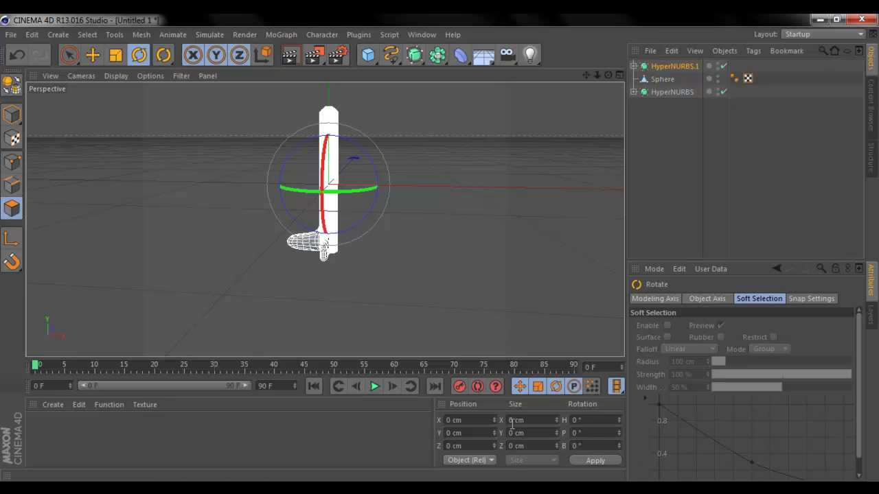
left_click(12, 114)
left_click(578, 445)
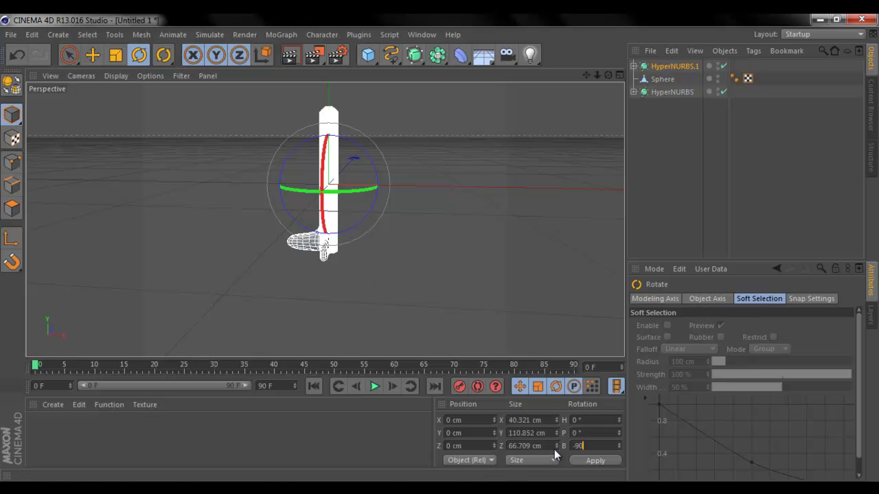
type("-90")
key("Return")
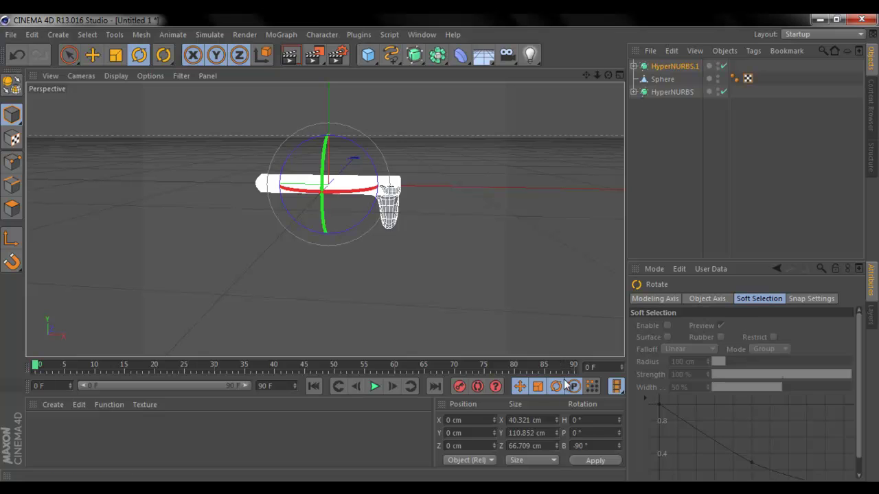
key("ctrl+z")
left_click_drag(583, 445, 535, 401)
type("90")
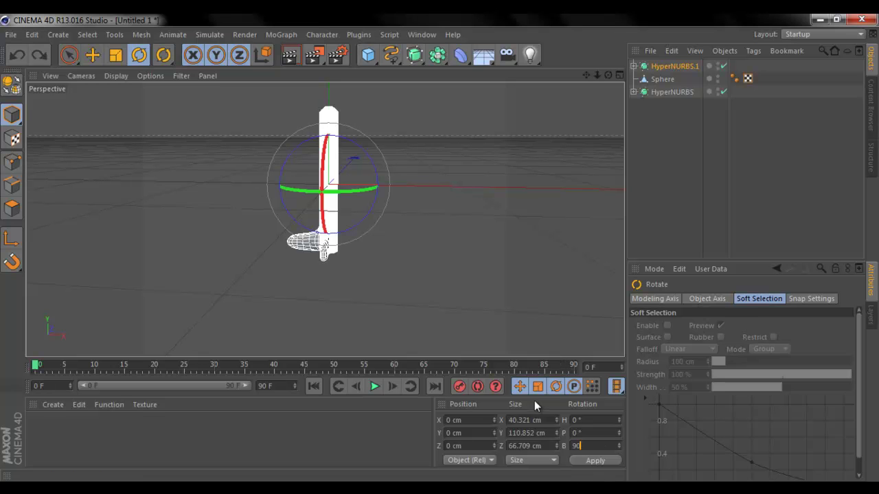
key("Return")
Select the airplane's sphere and its HyperNURBS together and move them along X in the top view until they surround the missile
scroll(440, 249, "down", 7)
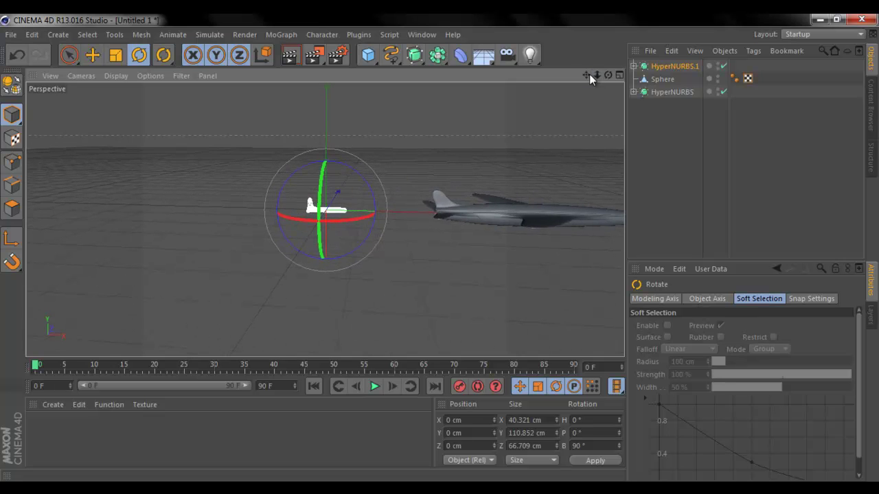
left_click_drag(589, 74, 439, 248)
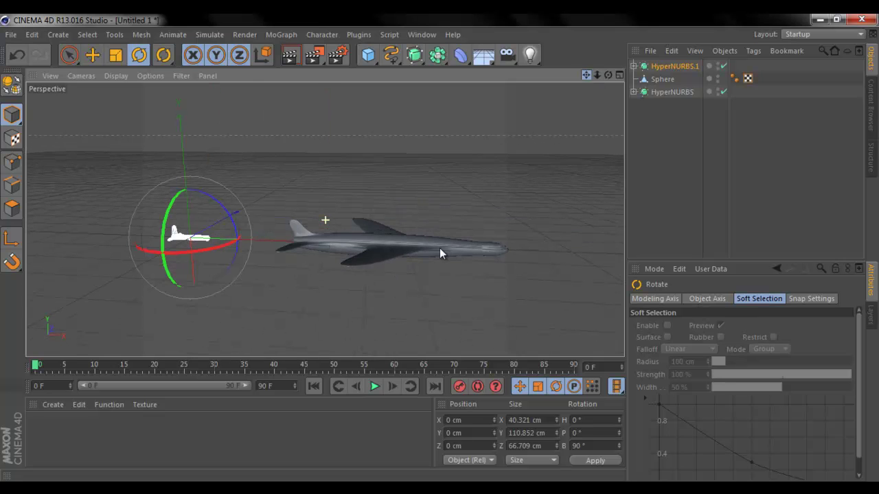
left_click(620, 74)
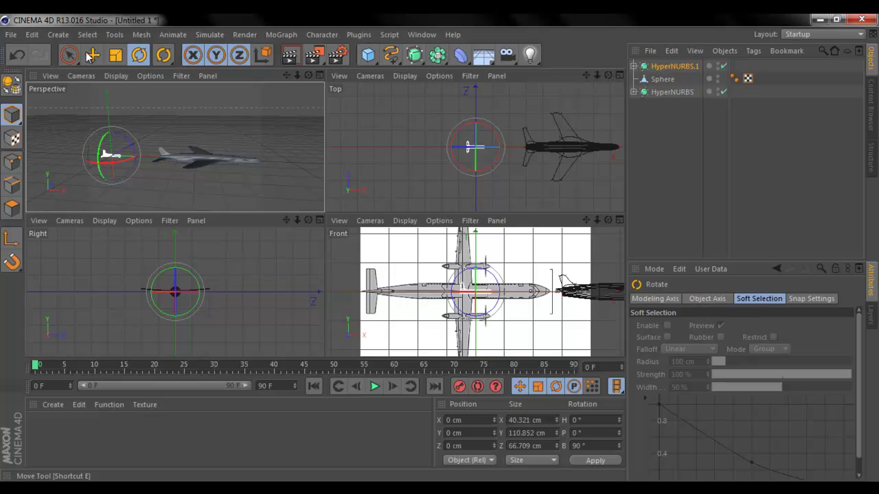
left_click_drag(663, 118, 663, 82)
left_click(664, 90, "shift")
left_click(93, 54)
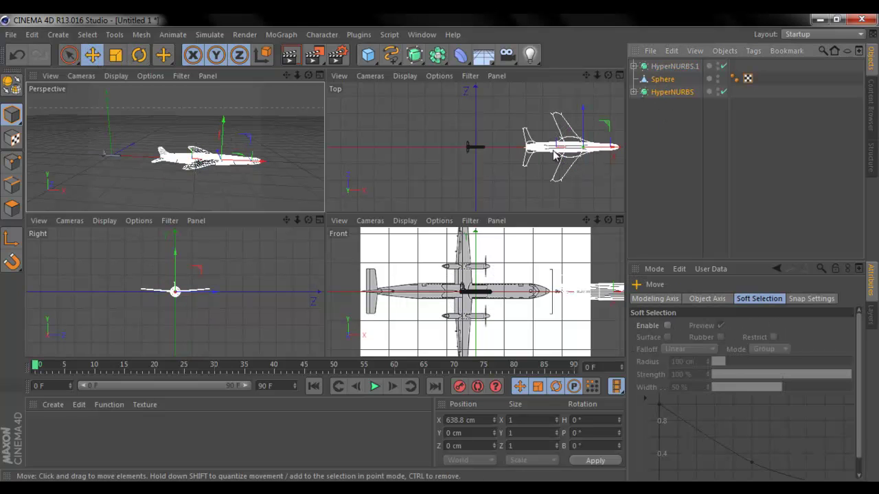
left_click_drag(590, 147, 491, 162)
Move the missile under one wing to X -38.209, Z -68.776 cm and place a duplicate farther outboard at X -68.776, Z -114.627 cm
left_click(653, 65)
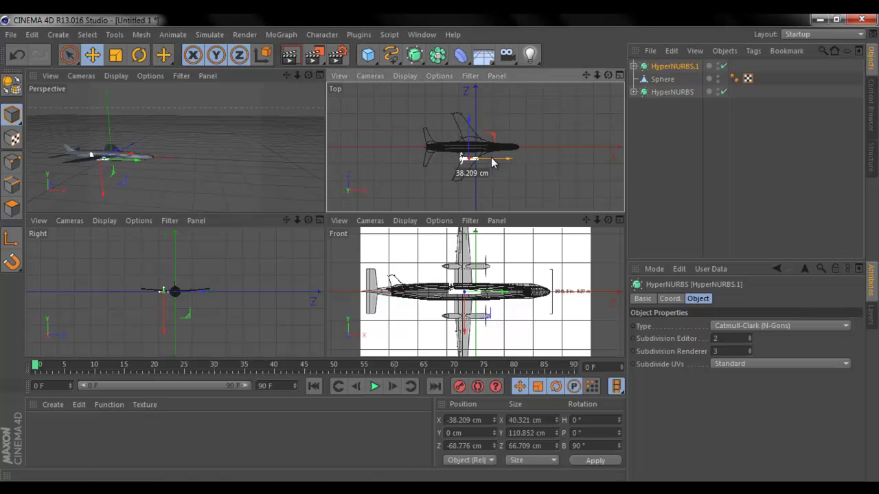
left_click_drag(670, 68, 670, 74, "ctrl")
left_click_drag(469, 138, 490, 169)
Duplicate the outer missile and move the copy along Z to the opposite wing, to about 122 cm
left_click_drag(663, 79, 664, 88, "ctrl")
left_click_drag(464, 136, 462, 98)
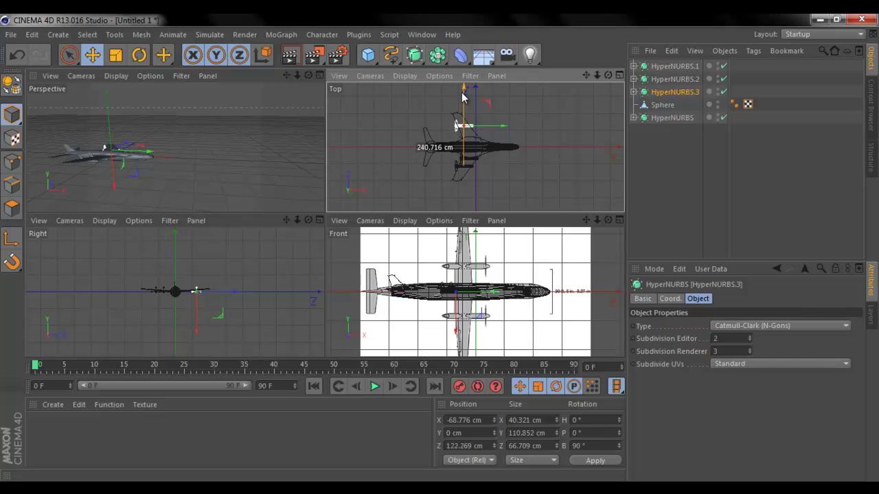
left_click_drag(463, 98, 463, 97)
Duplicate the inner missile and move the copy along Z to the matching inboard spot on the opposite wing
left_click(669, 66)
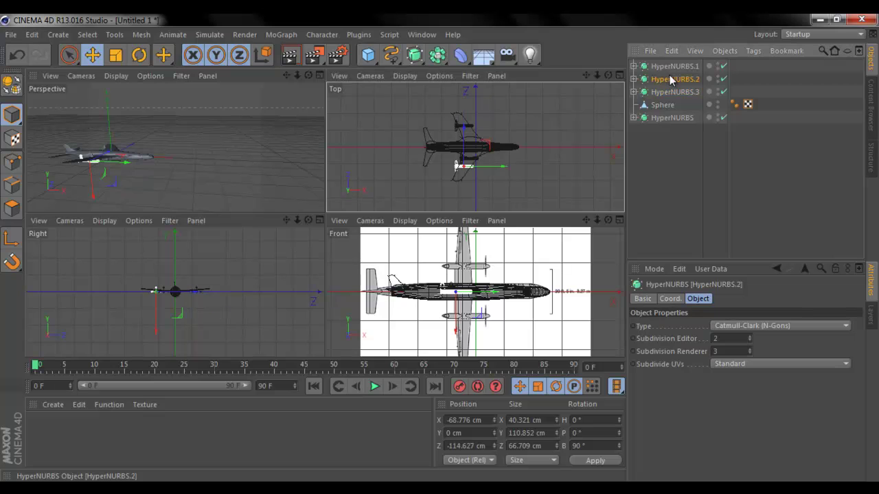
left_click_drag(676, 73, 676, 76, "ctrl")
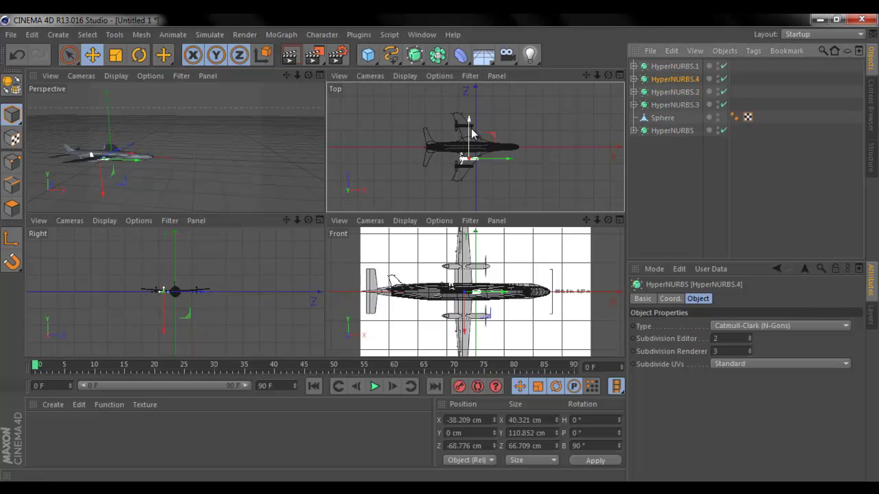
left_click_drag(473, 136, 471, 110)
left_click(504, 99)
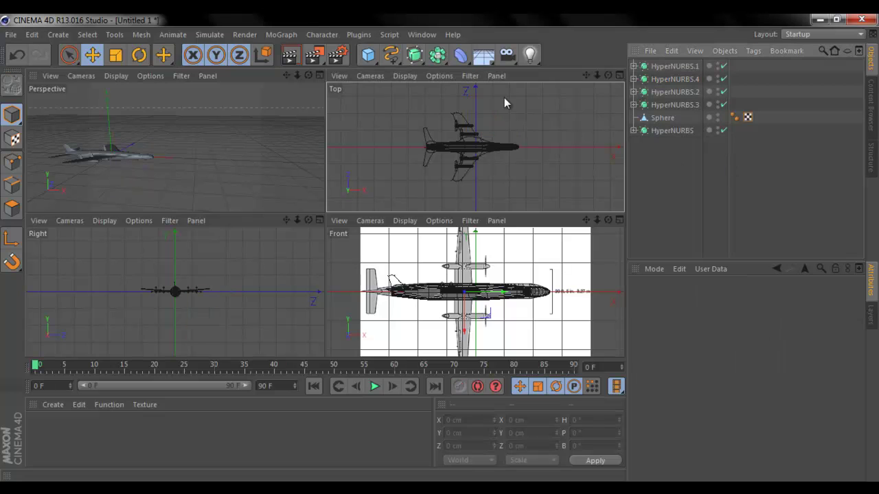
Select all four missile HyperNURBS objects and shift them together slightly along the airplane's length
left_click(318, 76)
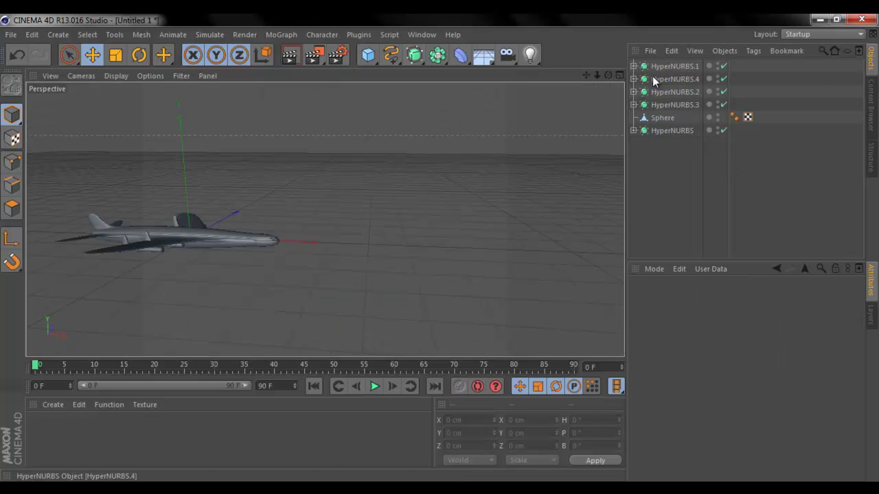
left_click_drag(599, 77, 508, 172)
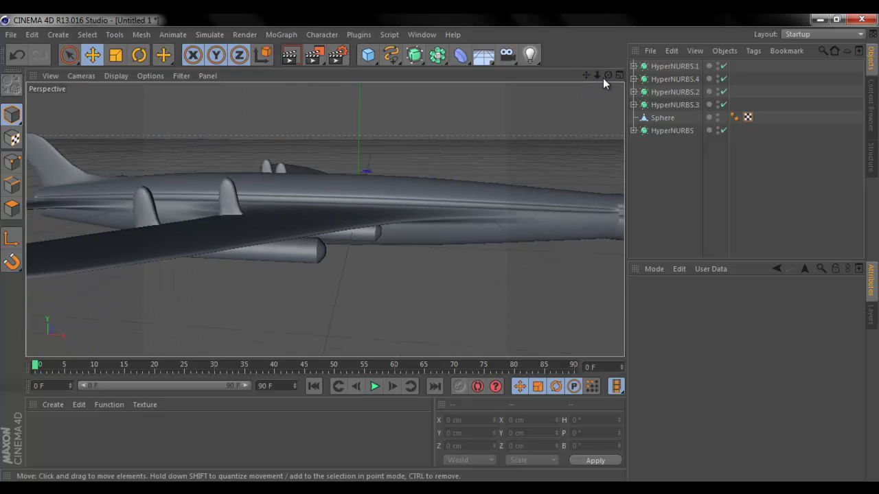
left_click_drag(599, 77, 440, 249)
left_click_drag(608, 75, 440, 249)
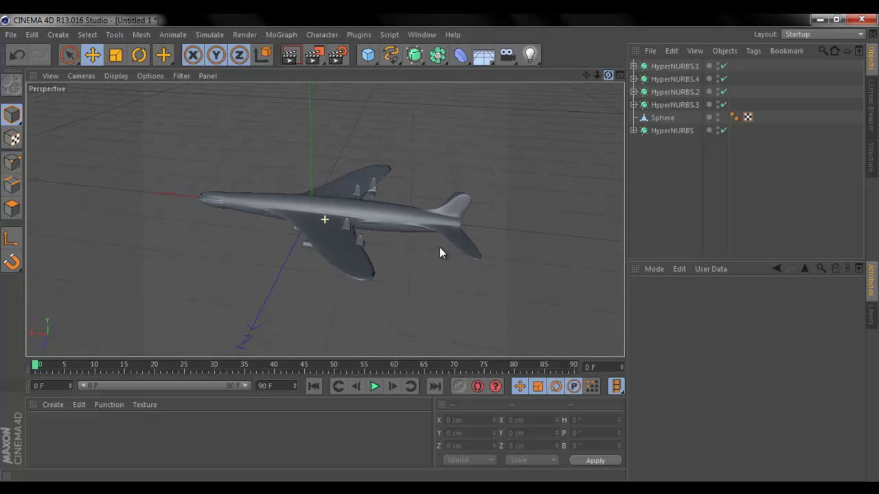
left_click(675, 104)
left_click(674, 67, "shift")
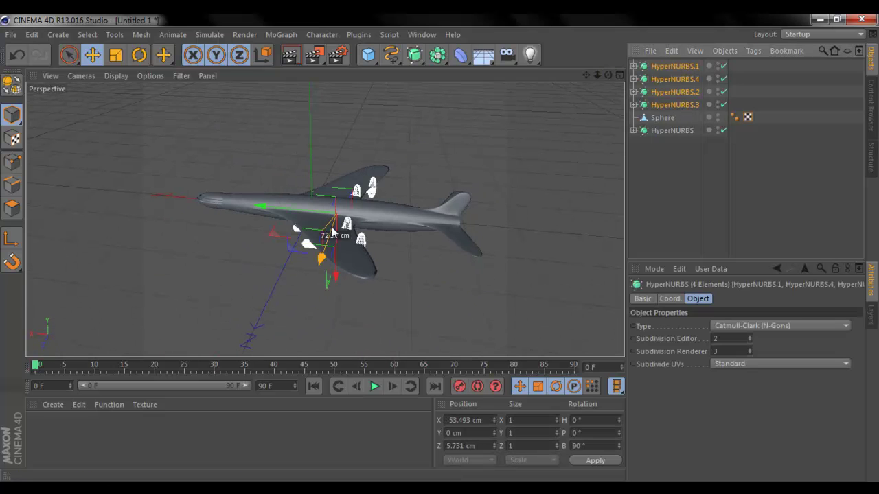
left_click_drag(283, 210, 294, 209)
left_click(826, 204)
Group all scene objects under one null and rename it jet
left_click_drag(607, 74, 496, 244)
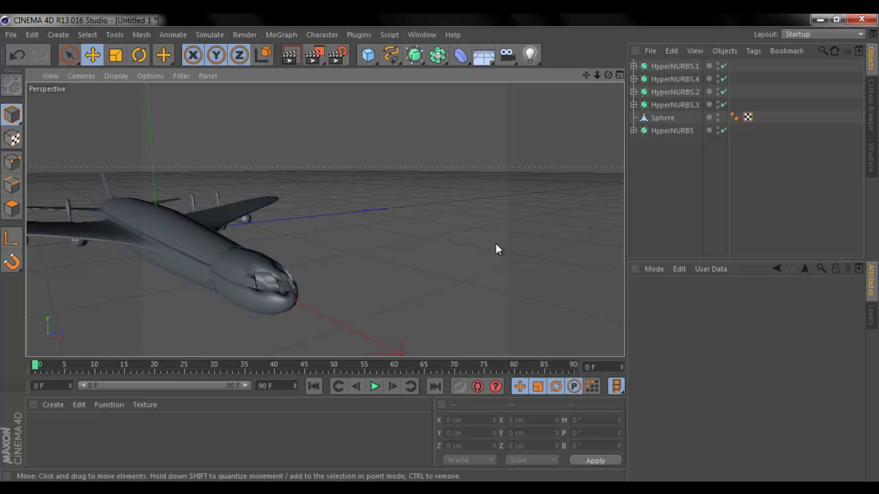
left_click_drag(611, 71, 389, 255)
key("ctrl+a")
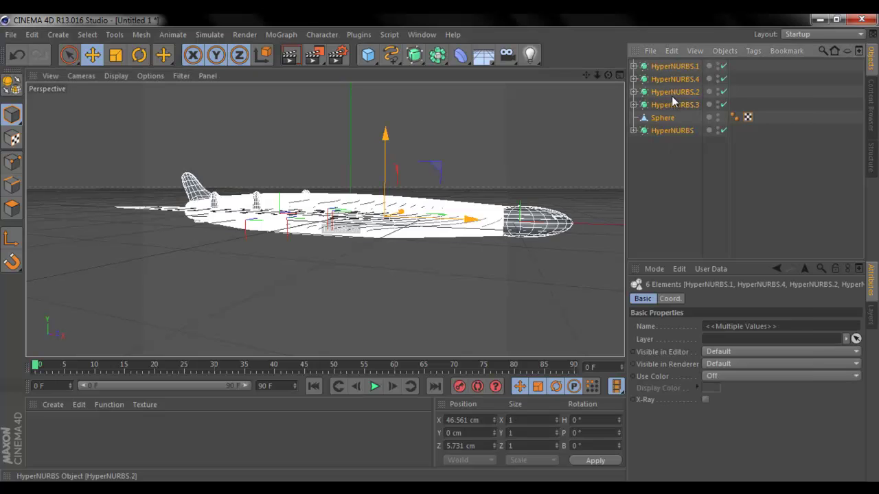
right_click(671, 96)
left_click(712, 366)
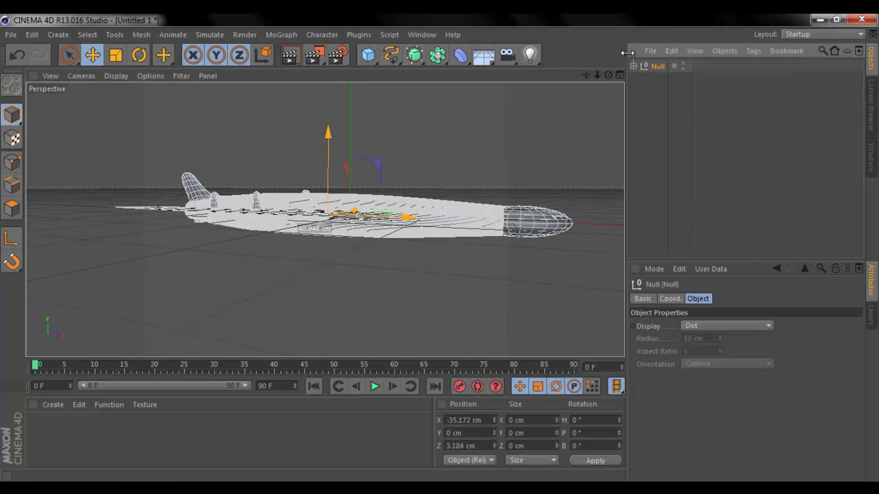
double_click(658, 66)
type("jet")
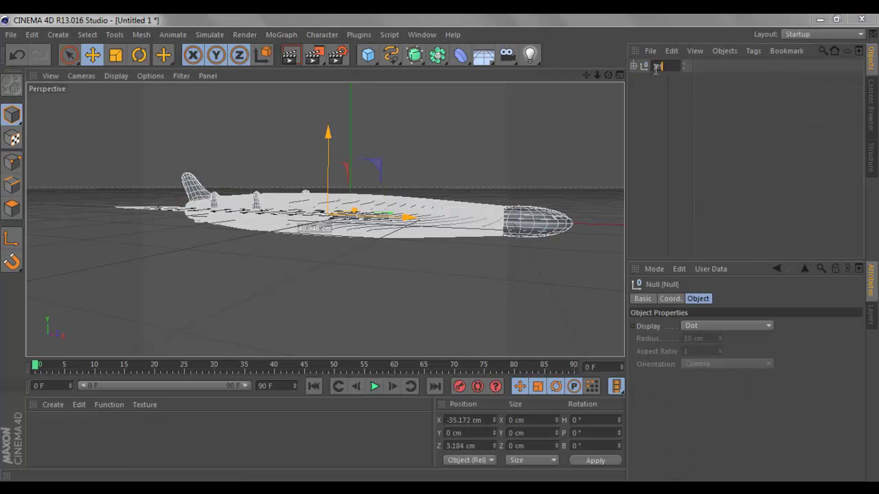
key("Return")
Save the project to the Desktop under the file name jet
left_click(12, 35)
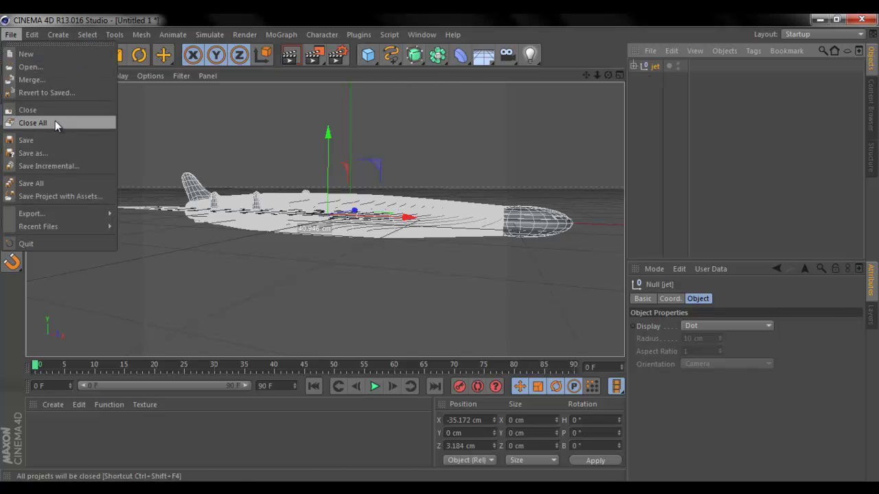
left_click(36, 160)
left_click(38, 115)
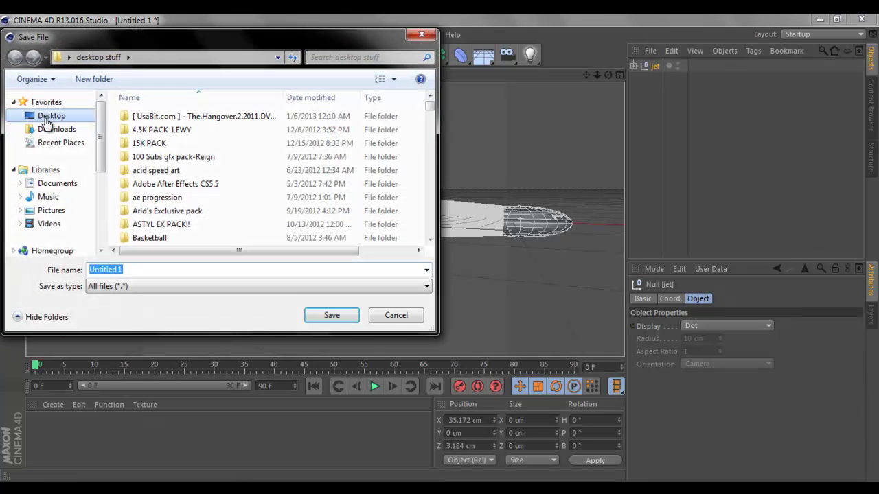
type("jet")
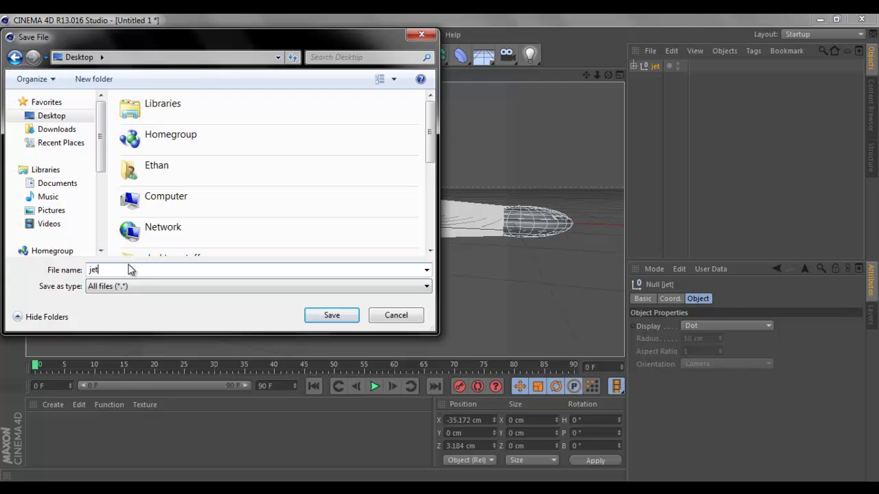
key("Return")
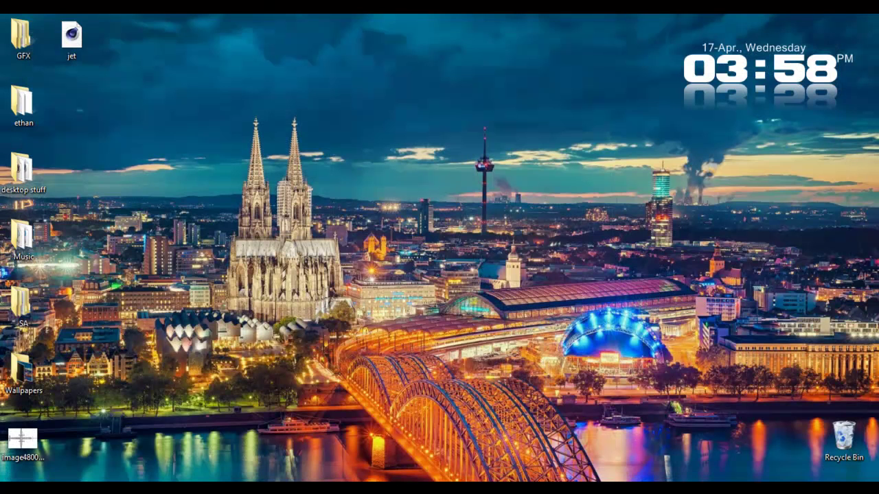
Switch to the desktop, discard the reference image in the Recycle Bin and open the pinned lr 2 scene in CINEMA 4D
left_click_drag(23, 440, 843, 437)
right_click(178, 486)
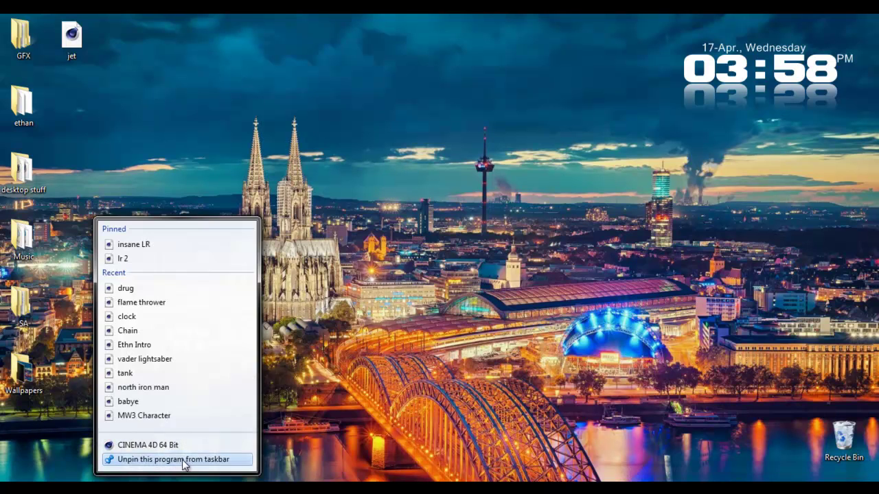
left_click(160, 258)
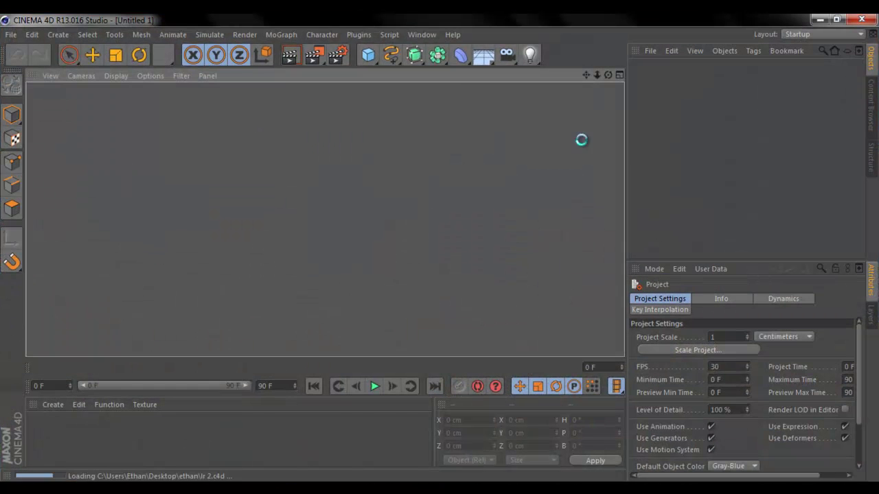
Delete the unneeded objects from the lr 2 scene, keeping only the Camera and the lights group
left_click(662, 131, "shift")
key("Delete")
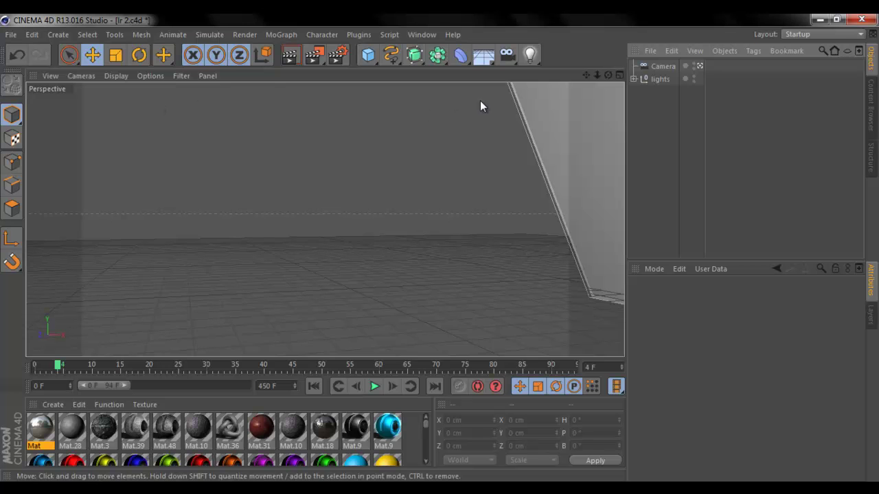
left_click_drag(607, 75, 440, 246)
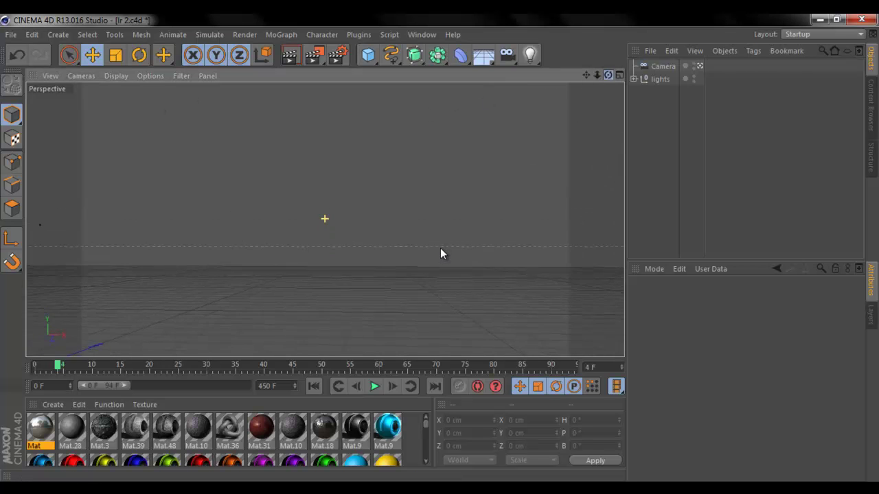
Merge the saved jet project into the lr 2 scene alongside the Camera and lights
left_click_drag(597, 75, 438, 249)
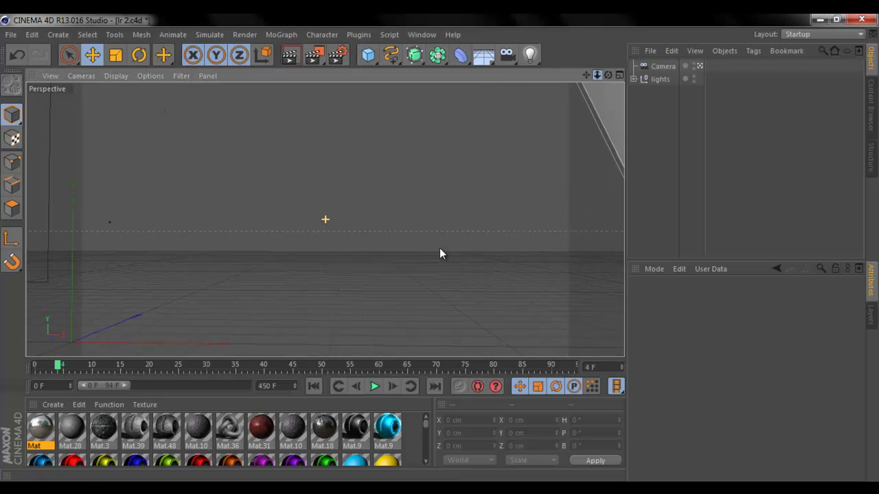
left_click(11, 34)
left_click(48, 82)
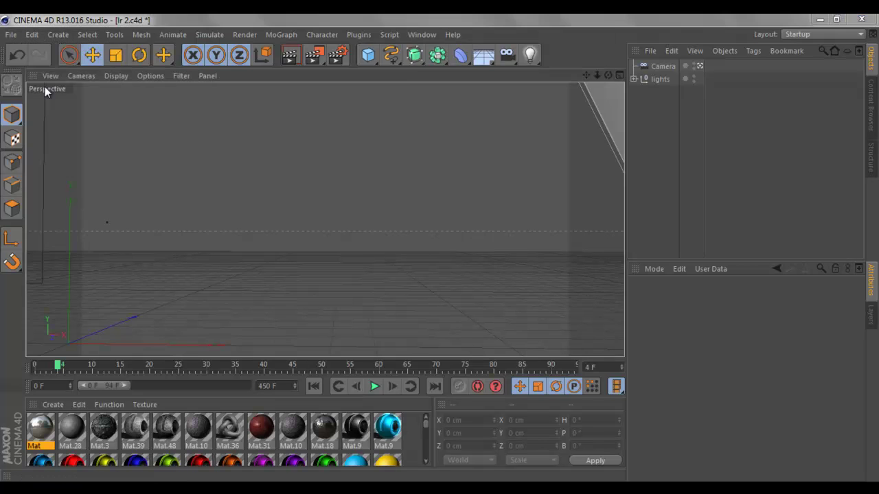
scroll(173, 192, "down", 3)
double_click(173, 265)
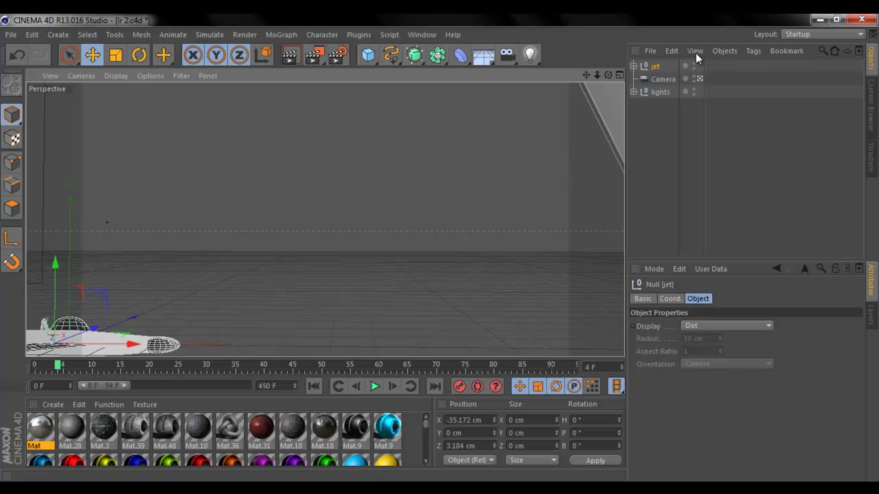
Move the jet to about X 559, Y 251, Z 23 cm in front of the camera and scale it up
left_click_drag(195, 303, 467, 195)
left_click(116, 55)
left_click_drag(220, 292, 572, 258)
Rotate the jet into a banked, nose-down pose facing the camera, deselect it and render the perspective view
left_click(138, 55)
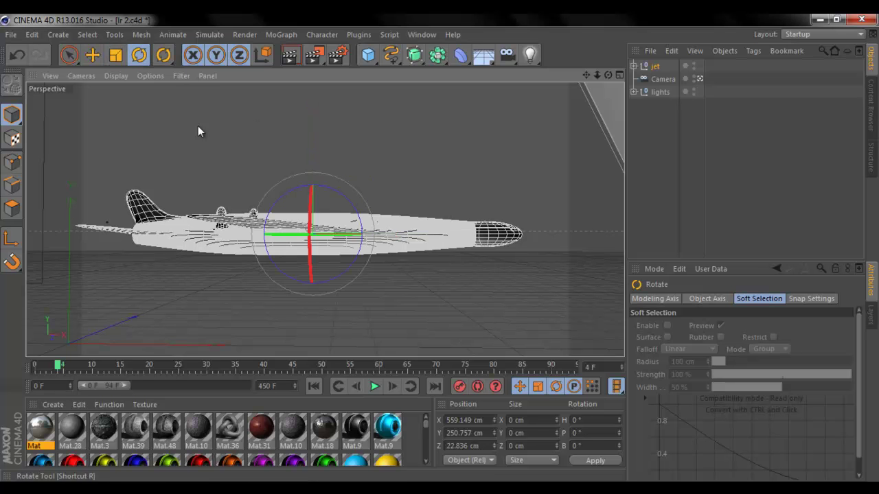
left_click_drag(333, 257, 304, 192)
left_click(552, 159)
left_click(295, 55)
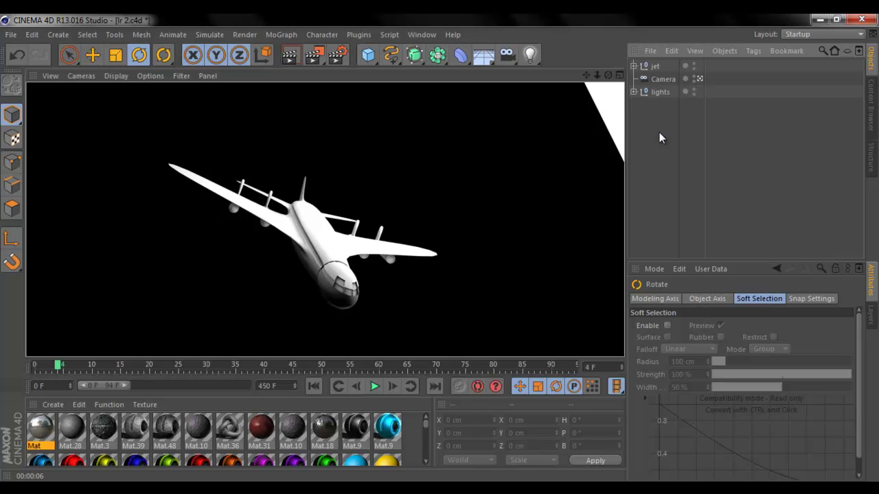
left_click(731, 155)
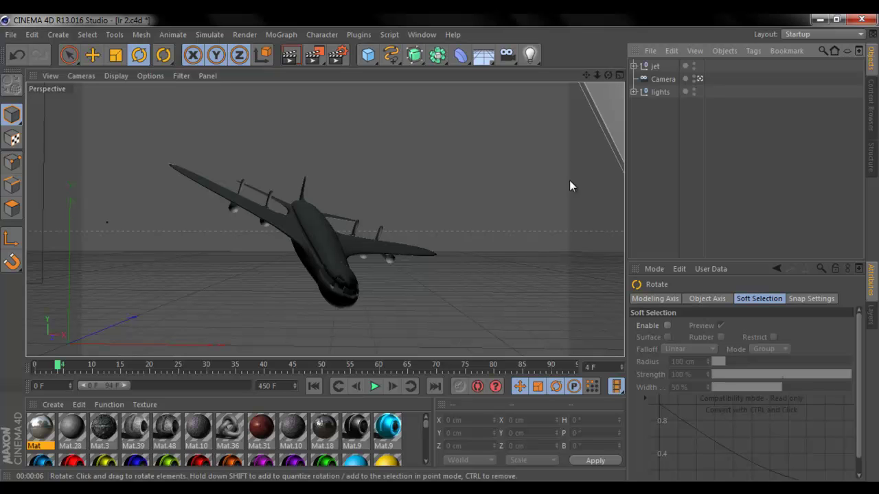
left_click(291, 487)
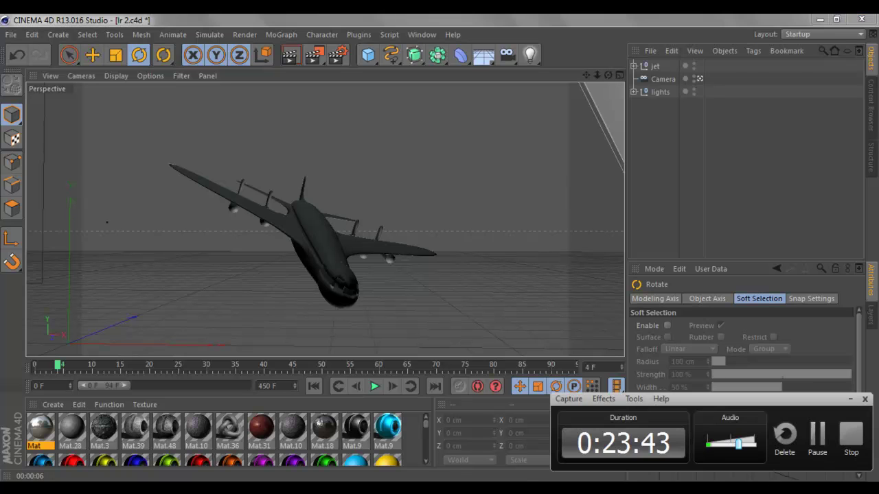